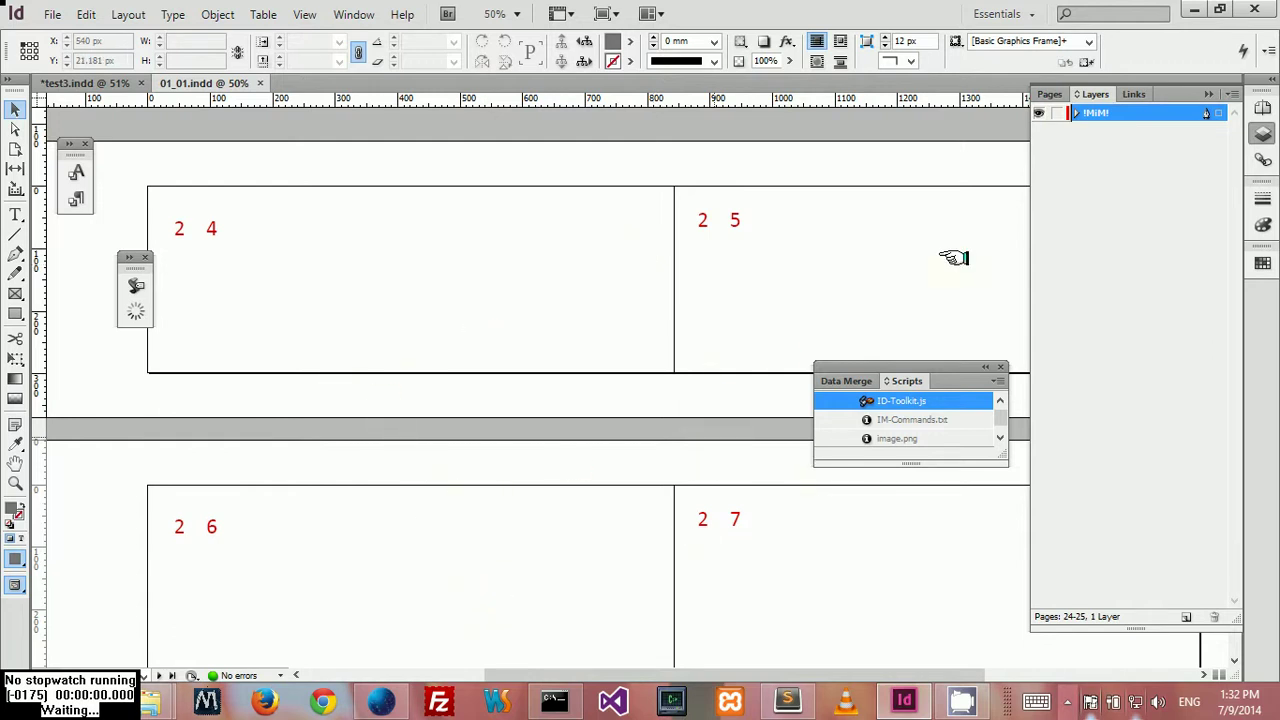
Step: Rename the layer to 'Page numbers' and run the ID-Toolkit.js script
{"action": "double_click", "coordinate": [1098, 111]}
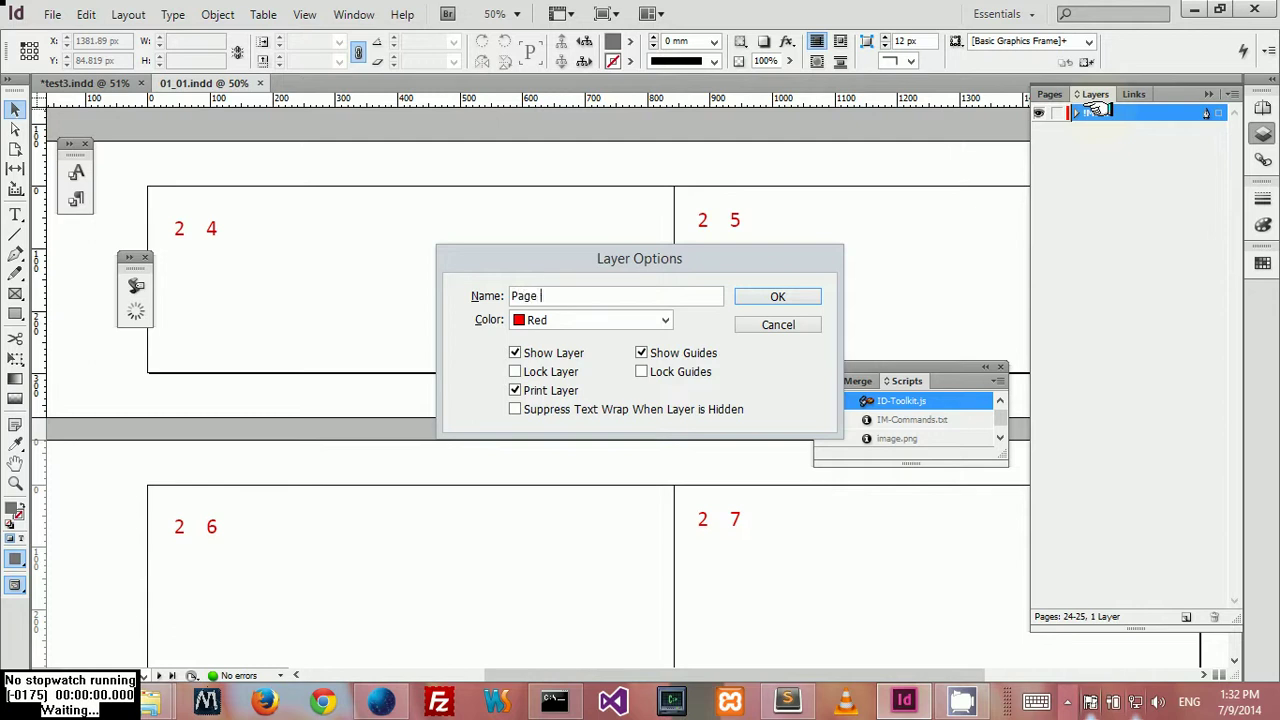
{"action": "key", "text": "Return"}
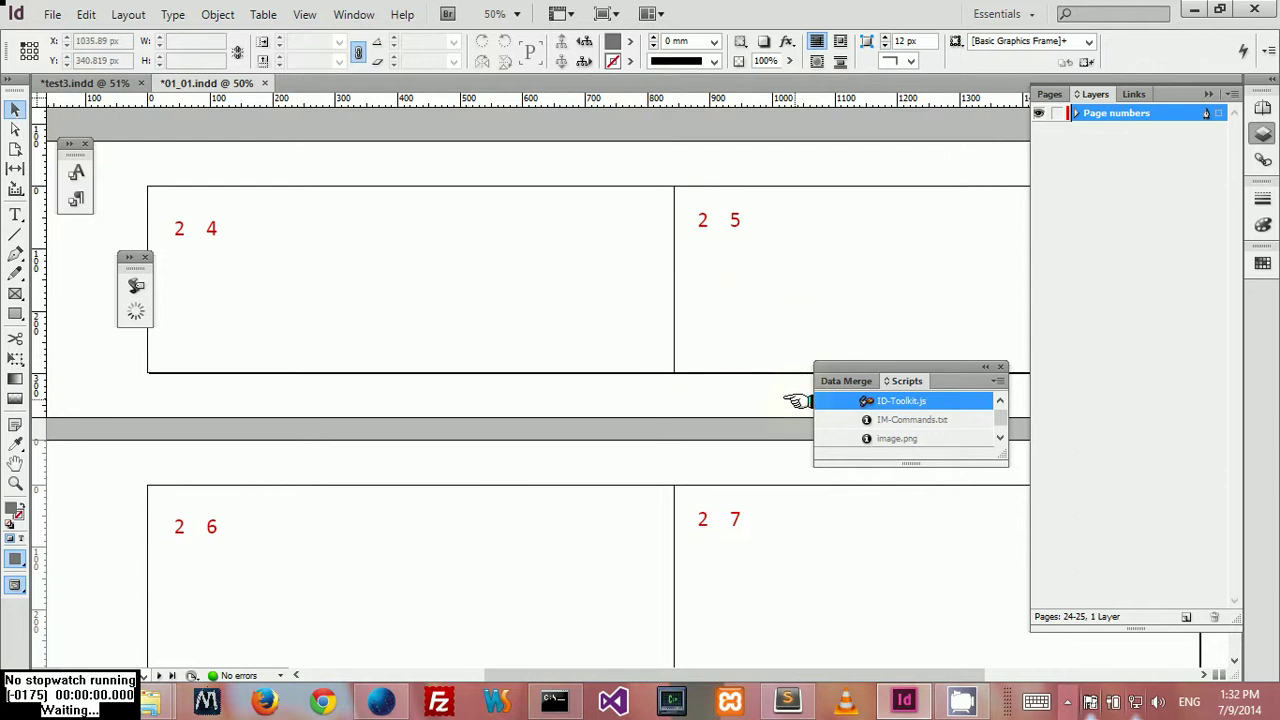
{"action": "double_click", "coordinate": [905, 400]}
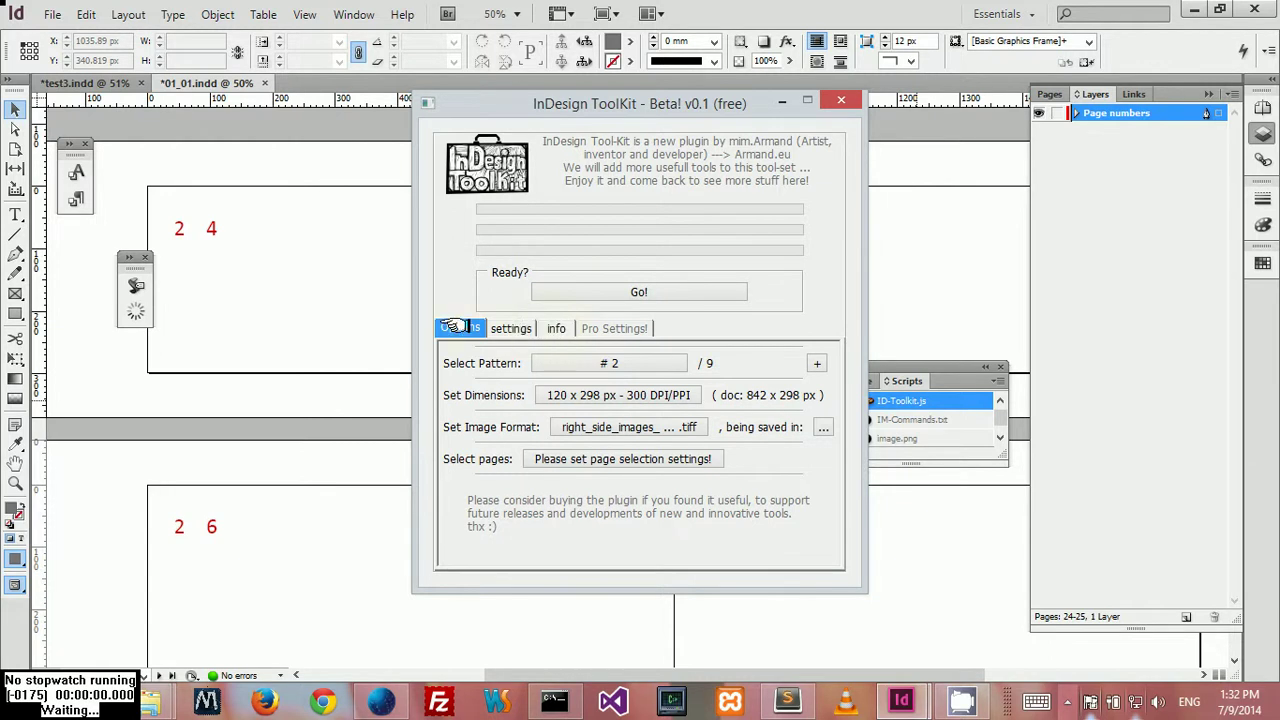
Step: Show the ToolKit's info tab with the plug-in description and site links
{"action": "key", "text": "alt+Tab"}
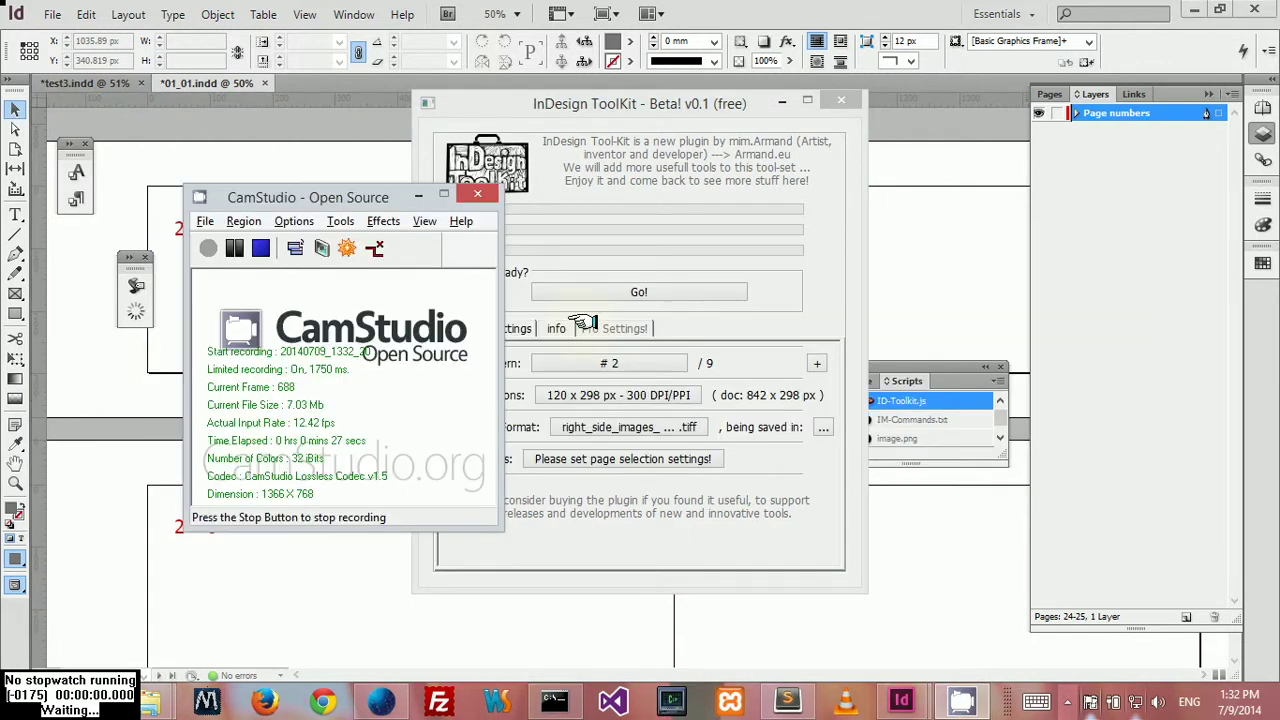
{"action": "key", "text": "alt+Tab"}
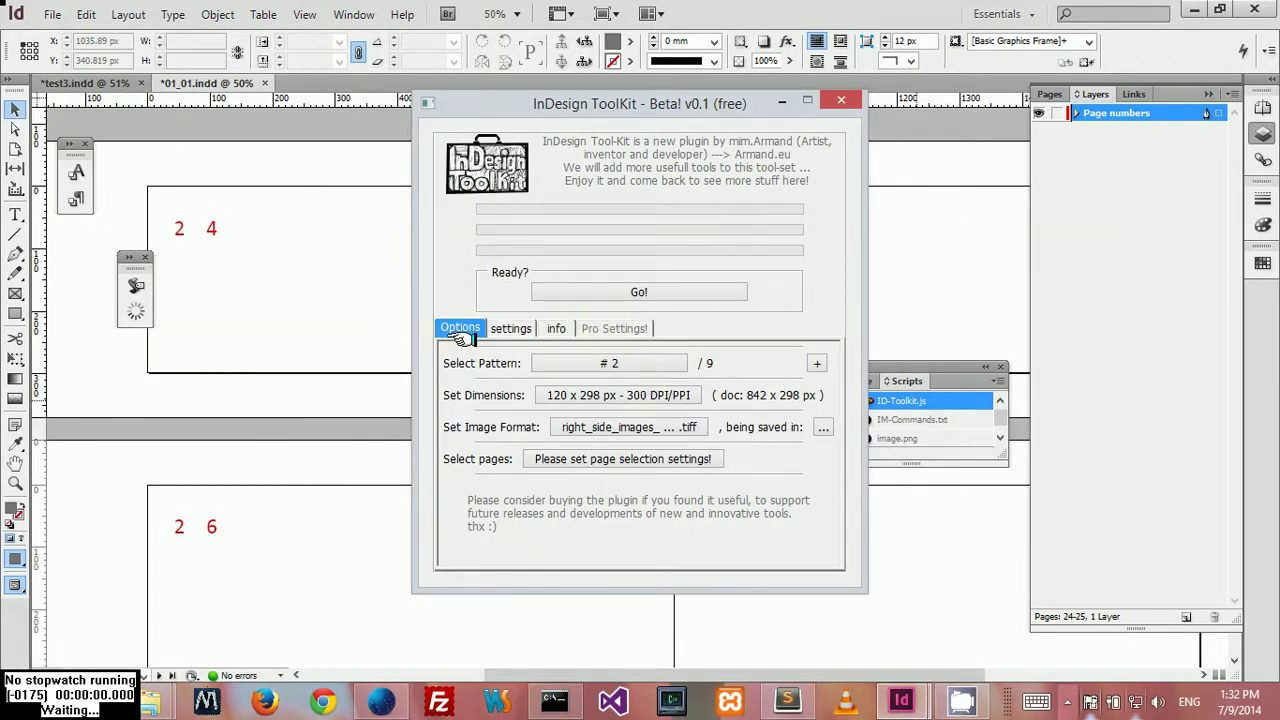
{"action": "left_click", "coordinate": [547, 329]}
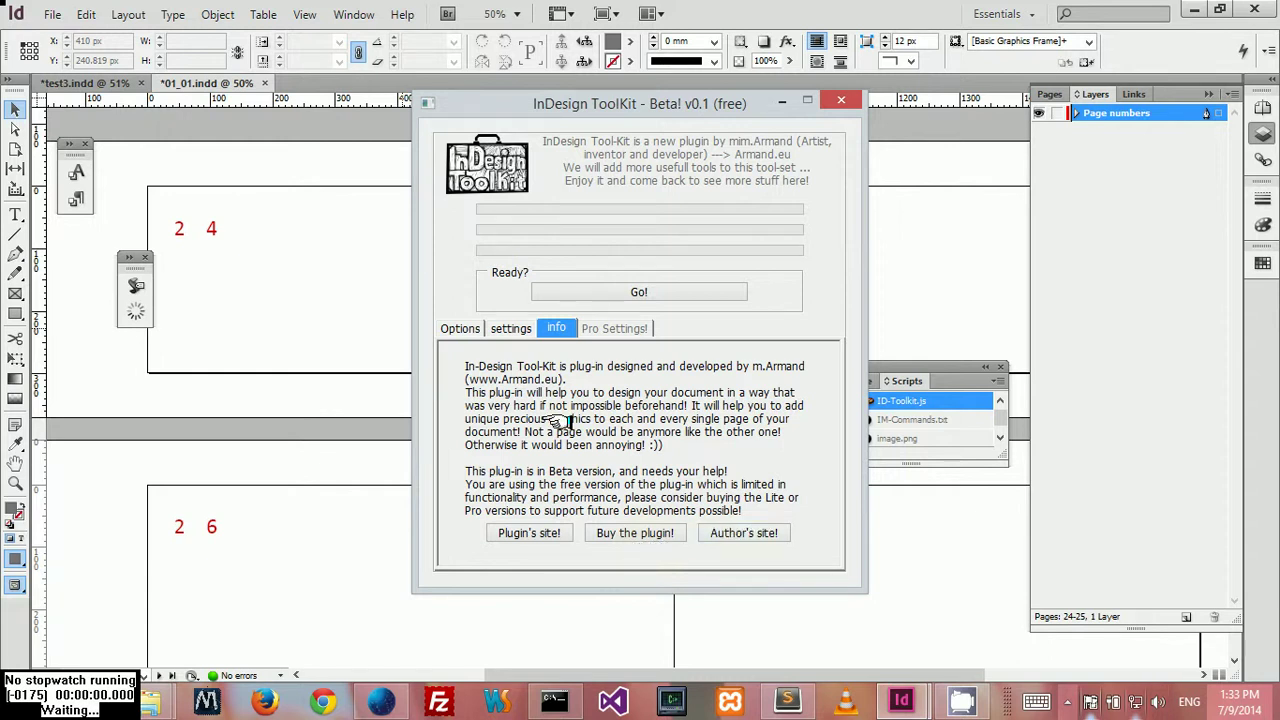
Step: Bring up the ToolKit's settings tab and look over its options
{"action": "left_click", "coordinate": [497, 330]}
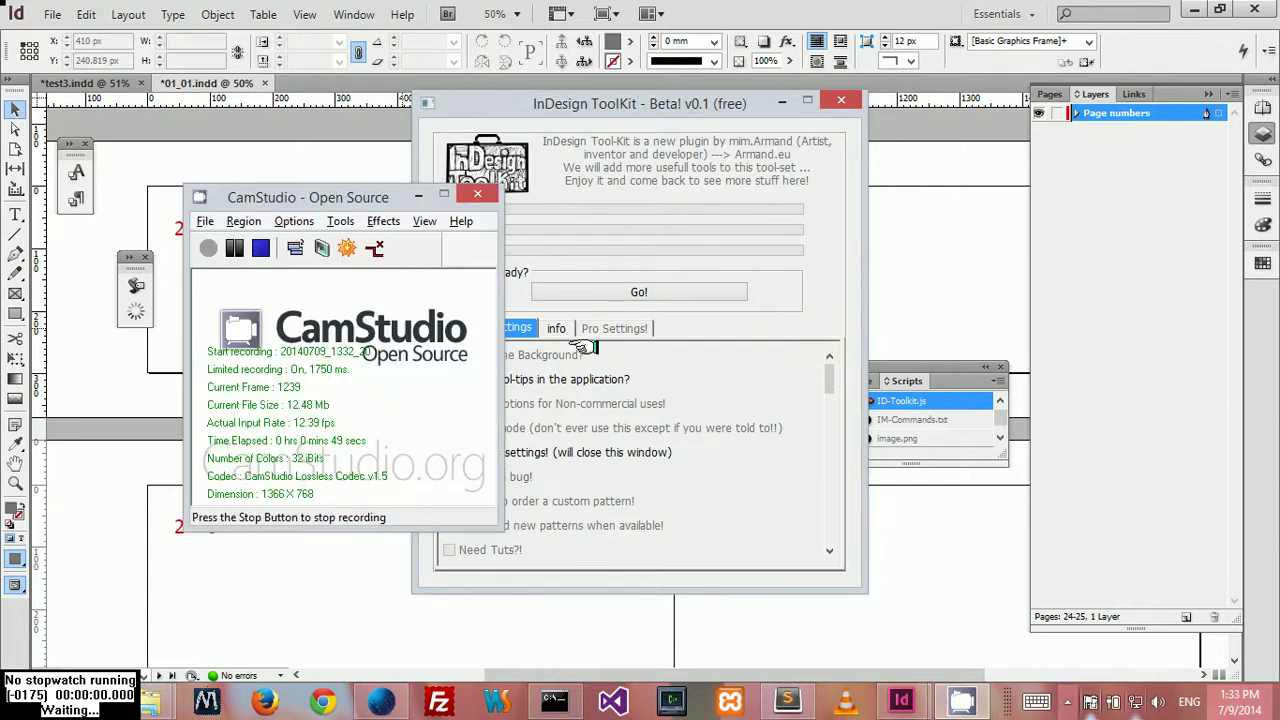
{"action": "key", "text": "alt+Tab"}
{"action": "key", "text": "alt+Tab"}
{"action": "key", "text": "alt+Tab"}
{"action": "key", "text": "alt+Tab"}
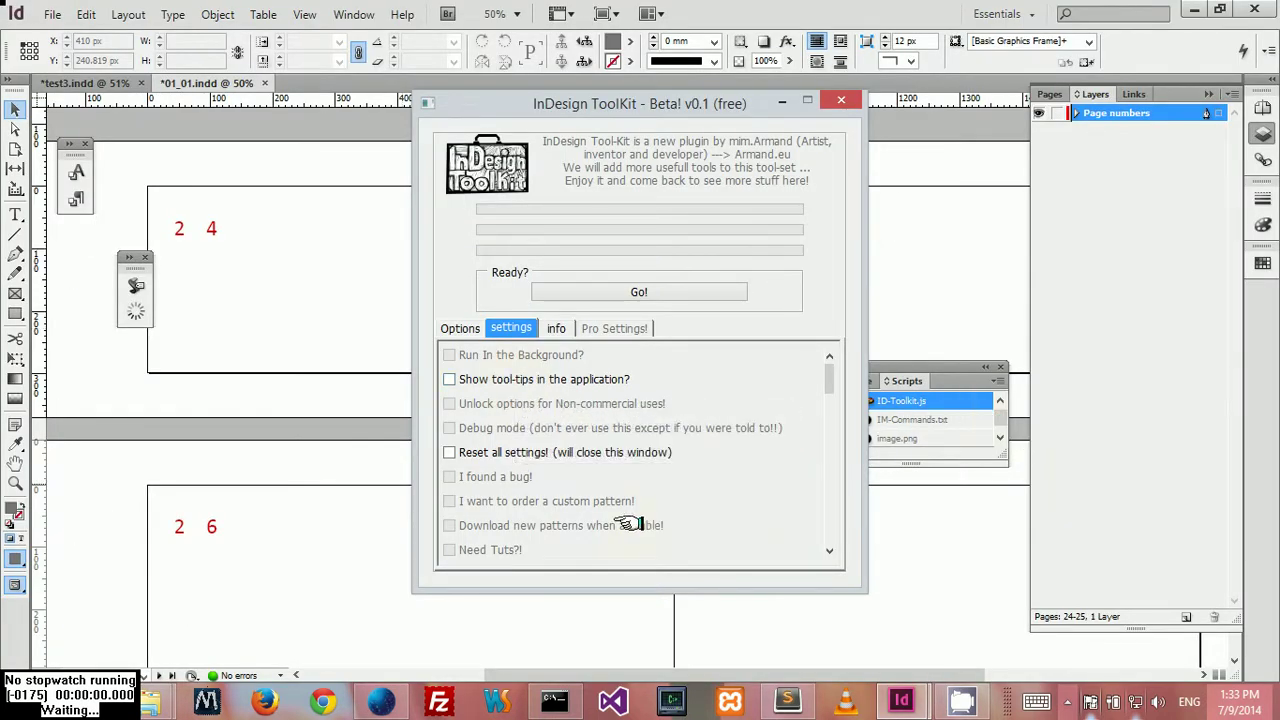
{"action": "key", "text": "alt+Tab"}
{"action": "key", "text": "alt+Tab"}
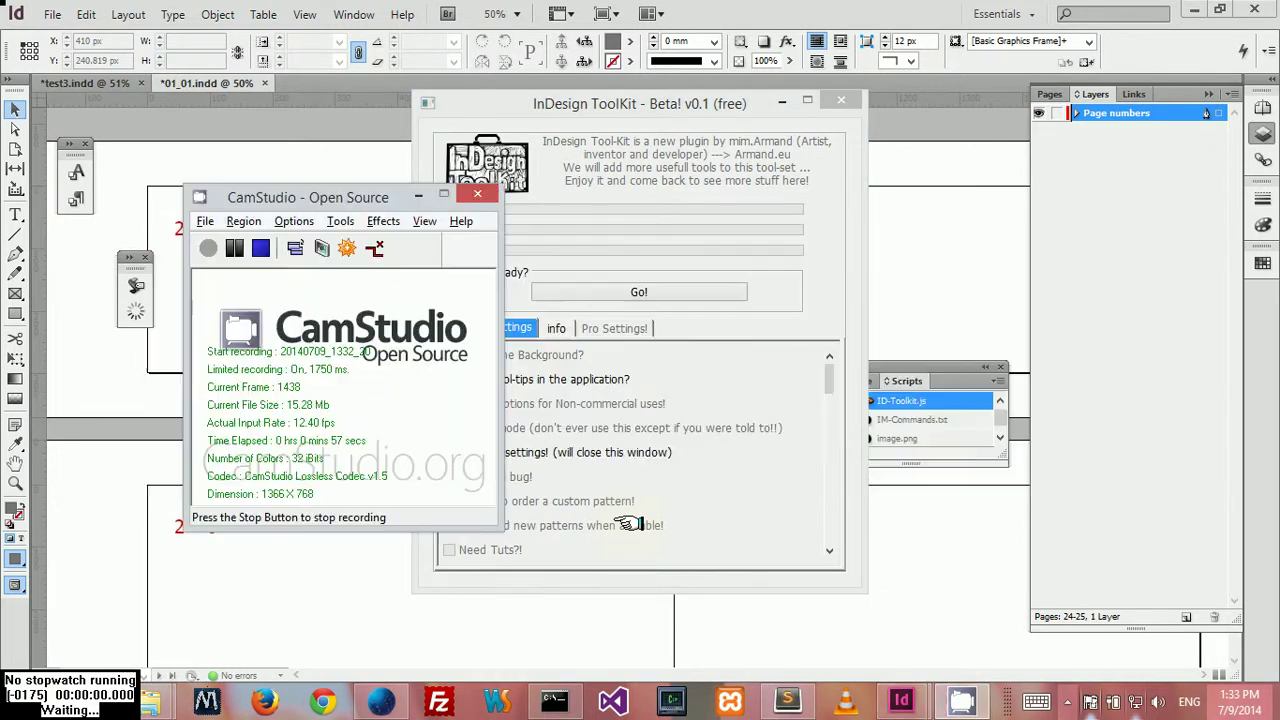
{"action": "key", "text": "alt+Tab"}
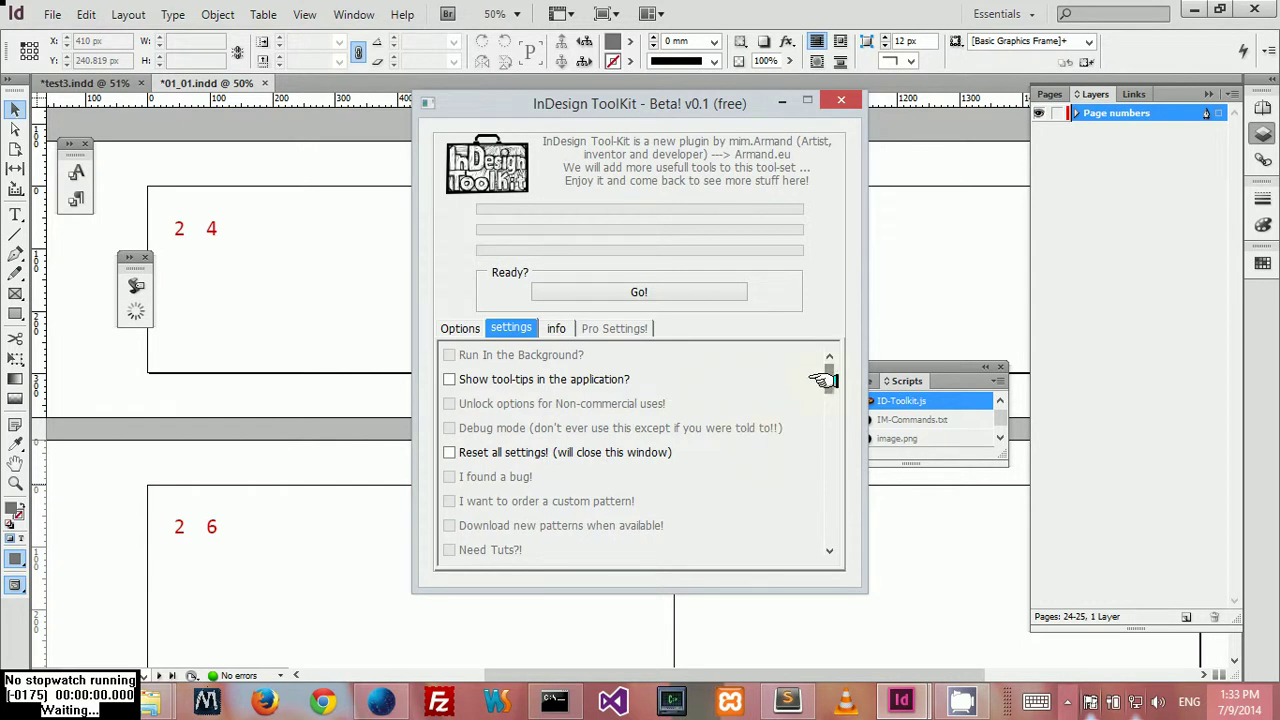
{"action": "left_click", "coordinate": [832, 490]}
{"action": "left_click", "coordinate": [830, 524]}
{"action": "left_click", "coordinate": [832, 462]}
{"action": "scroll", "coordinate": [831, 338], "scroll_direction": "up", "scroll_amount": 1}
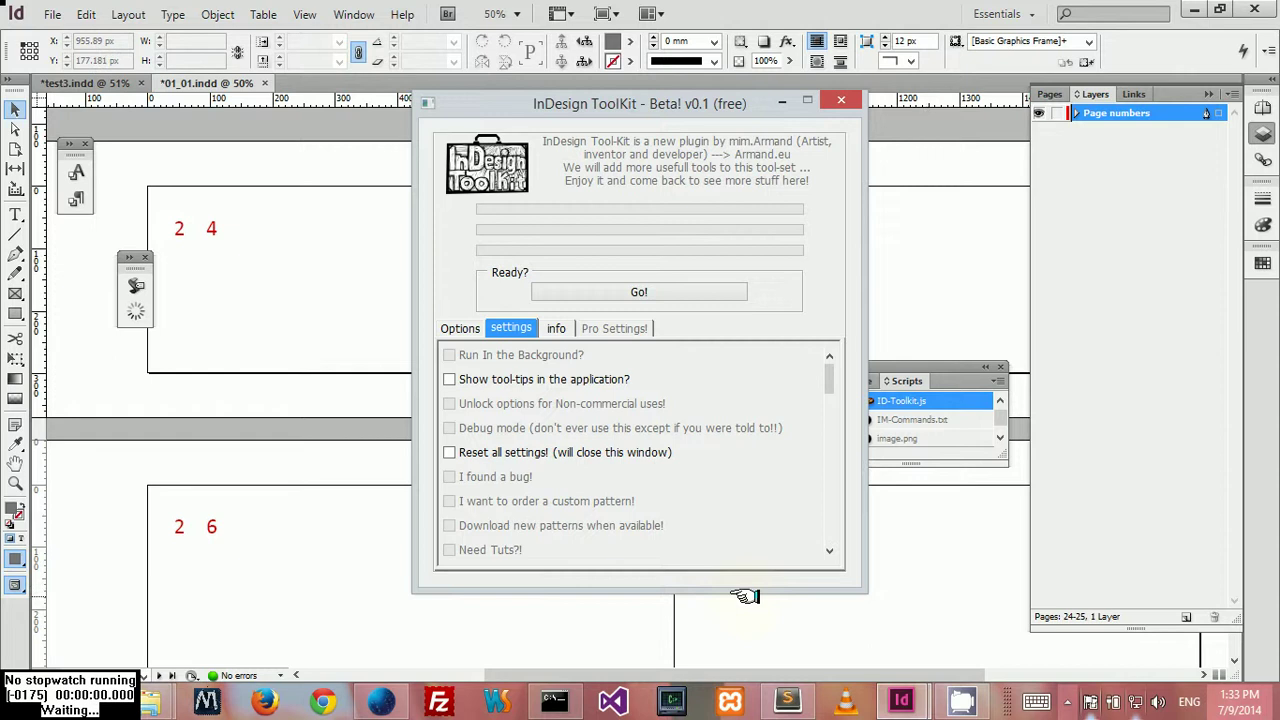
Step: Enable Show tool-tips, cancel the Reset all settings prompt, and return to Options
{"action": "left_click", "coordinate": [452, 380]}
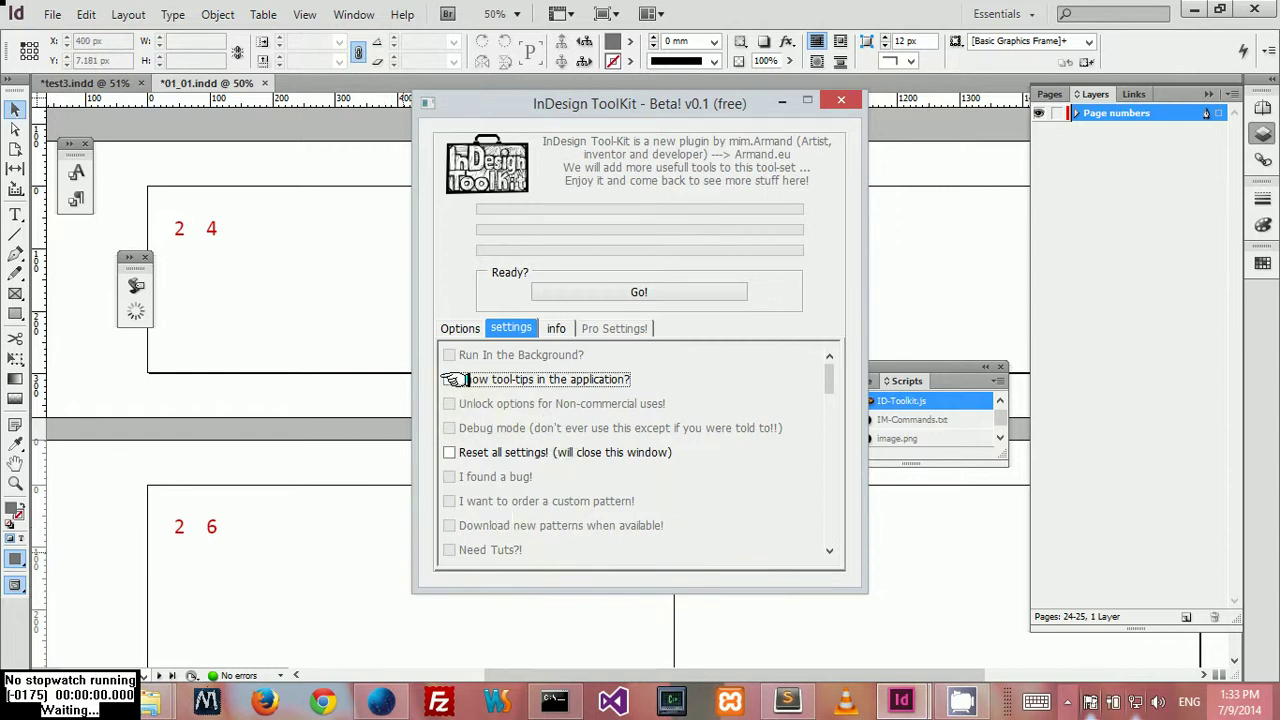
{"action": "left_click", "coordinate": [449, 452]}
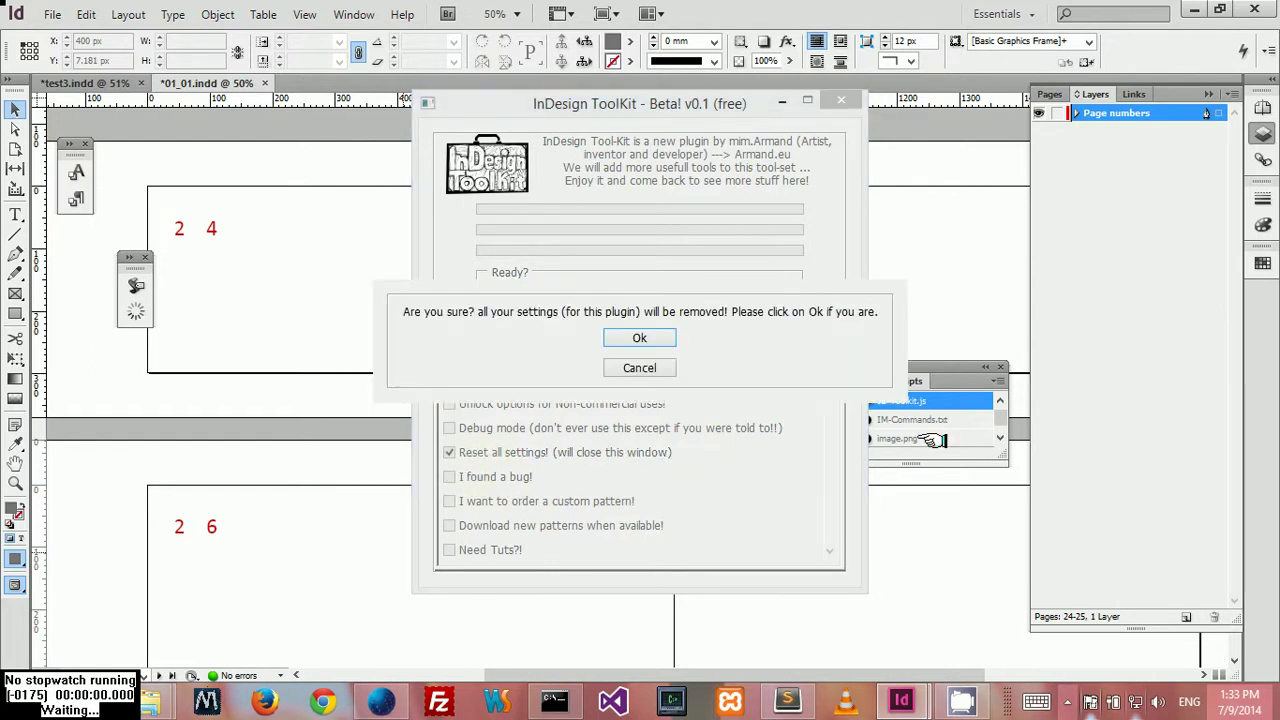
{"action": "key", "text": "alt+Tab"}
{"action": "key", "text": "Escape"}
{"action": "left_click", "coordinate": [640, 368]}
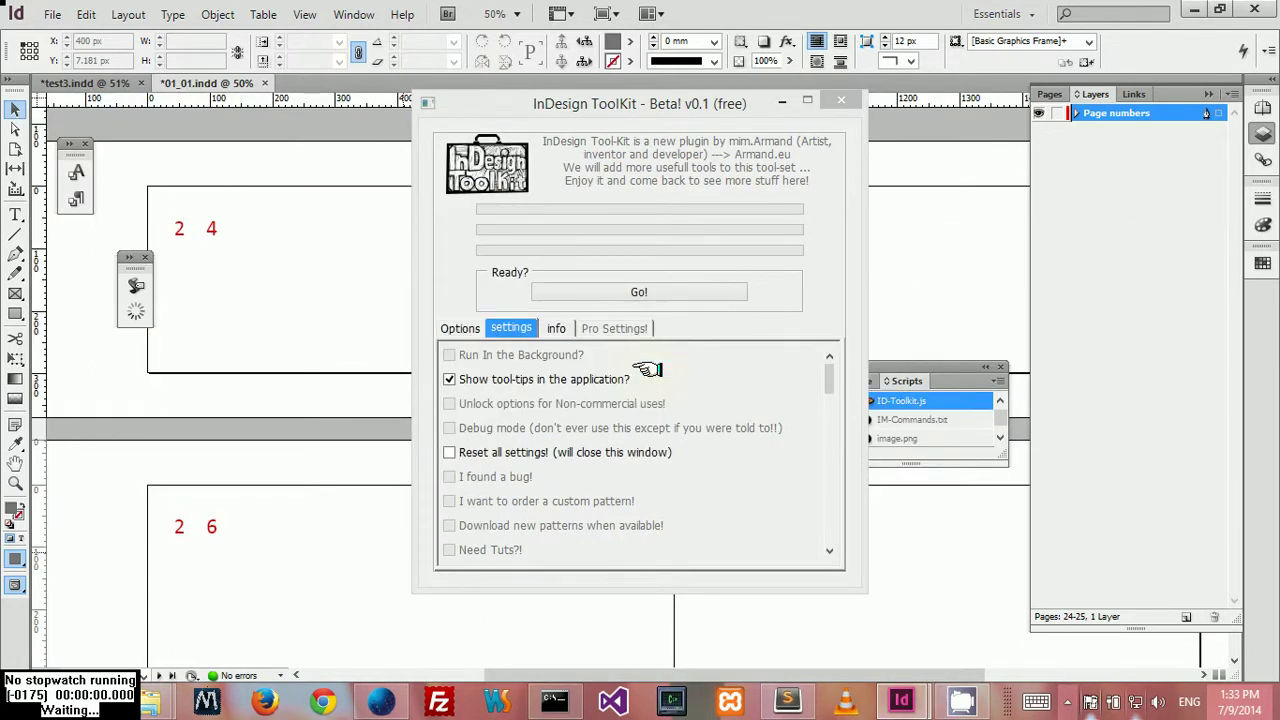
{"action": "left_click", "coordinate": [465, 328]}
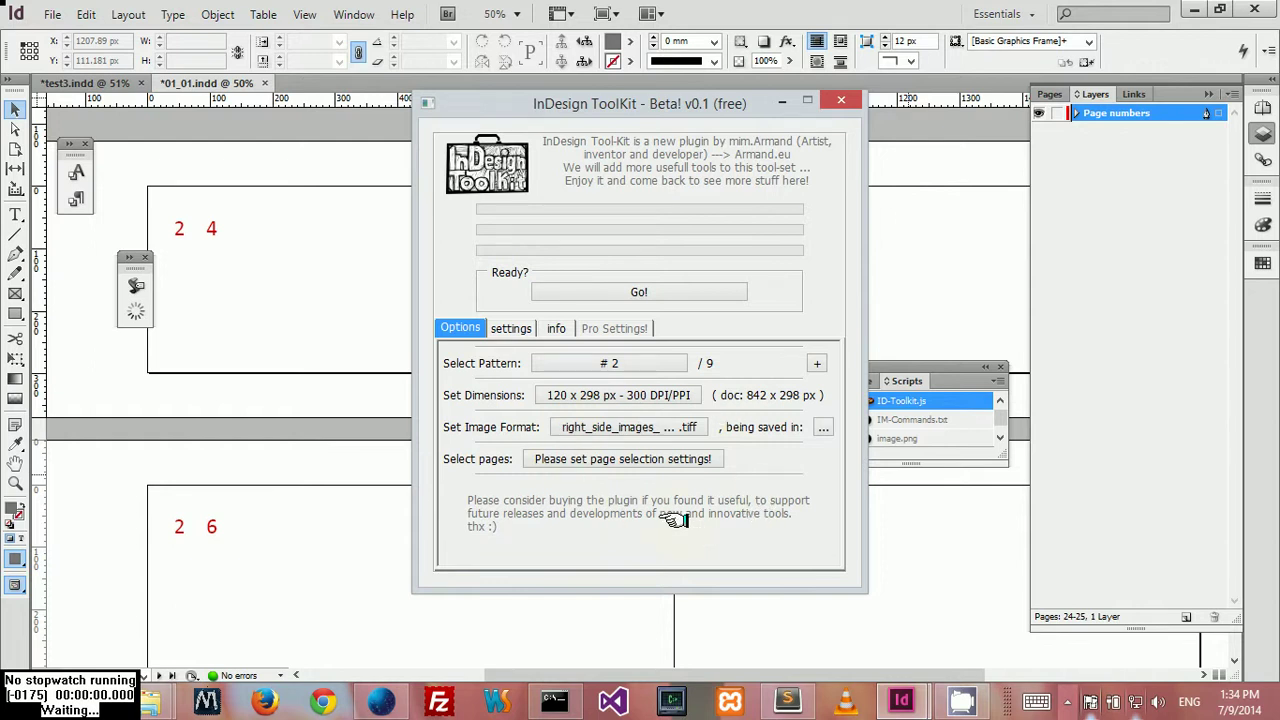
{"action": "key", "text": "alt+Tab"}
{"action": "key", "text": "alt+Tab"}
{"action": "key", "text": "alt+Tab"}
{"action": "key", "text": "alt+Tab"}
Step: Cycle through the patterns and confirm Tier 1 - BW, pattern 8 of 9
{"action": "left_click", "coordinate": [606, 362]}
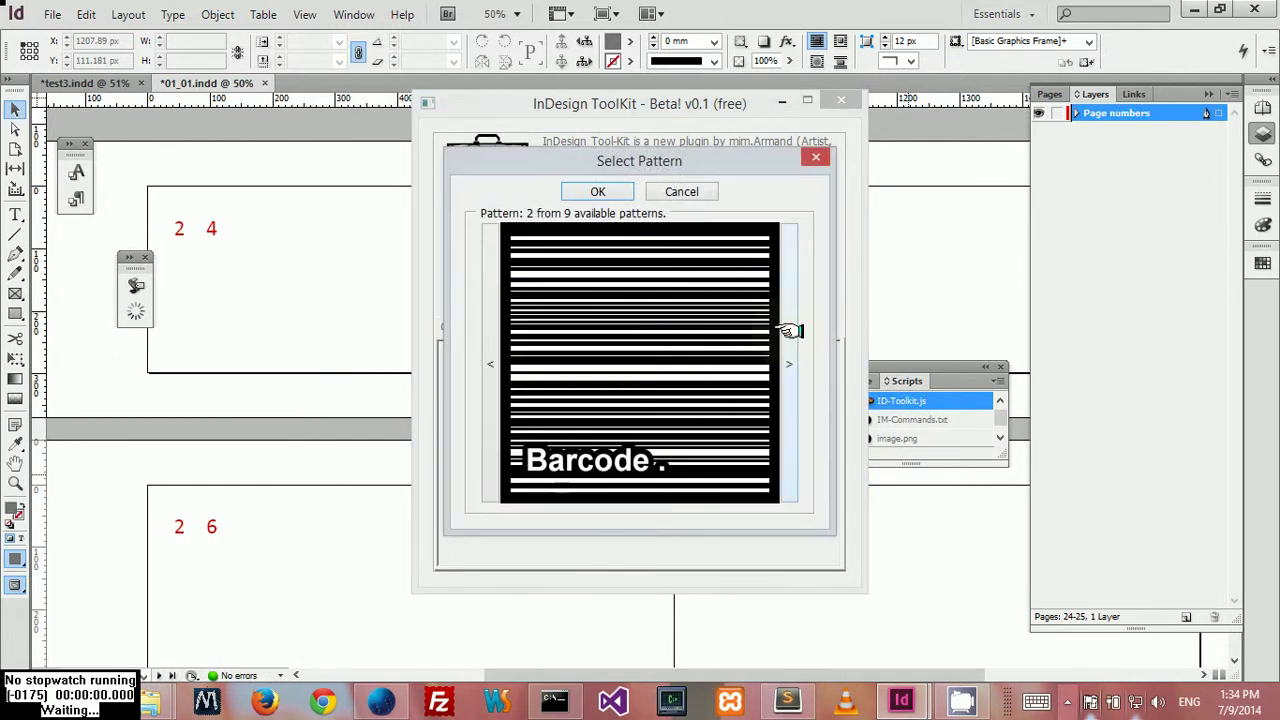
{"action": "left_click", "coordinate": [790, 330]}
{"action": "left_click", "coordinate": [790, 330]}
{"action": "left_click", "coordinate": [795, 330]}
{"action": "left_click", "coordinate": [795, 330]}
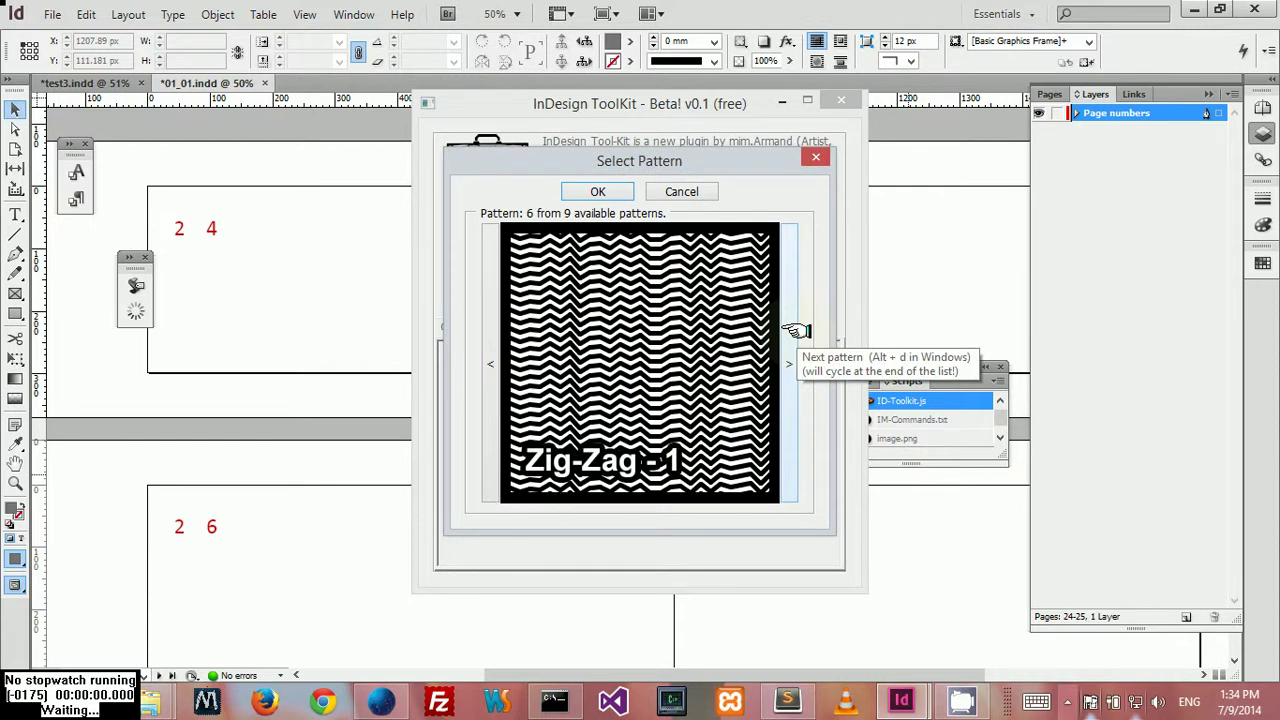
{"action": "left_click", "coordinate": [795, 330]}
{"action": "left_click", "coordinate": [795, 330]}
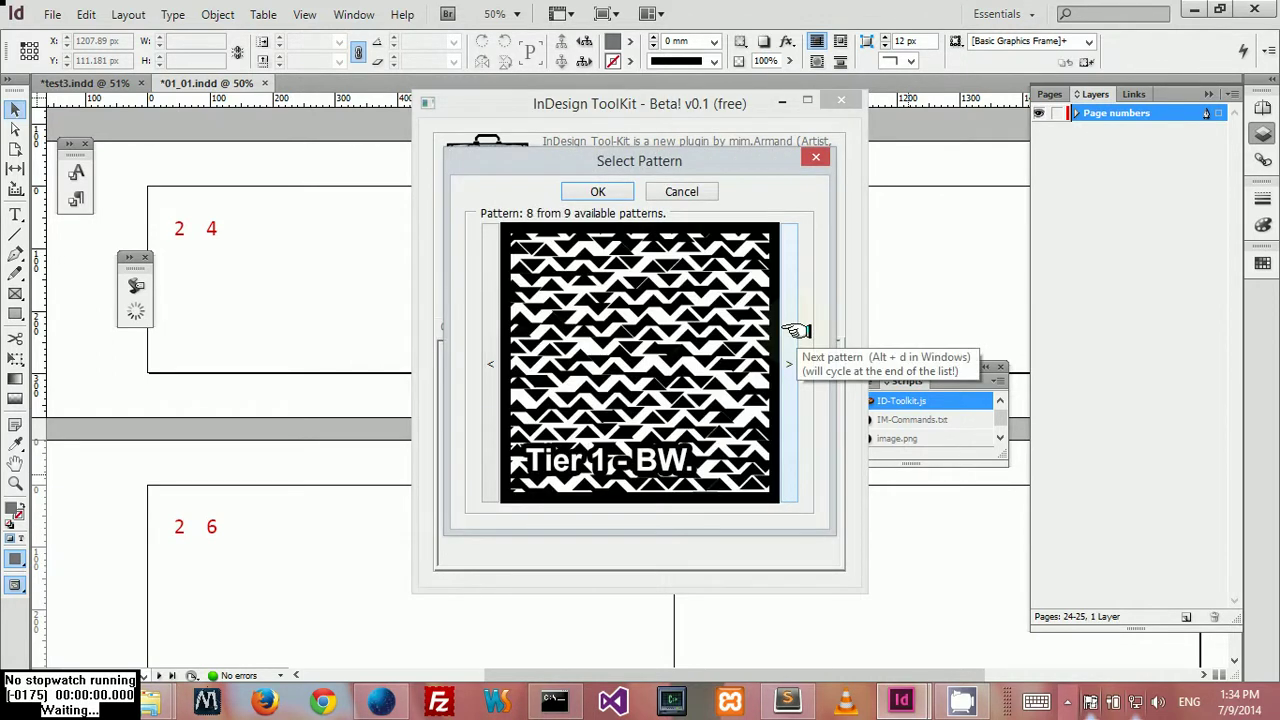
{"action": "left_click", "coordinate": [795, 330]}
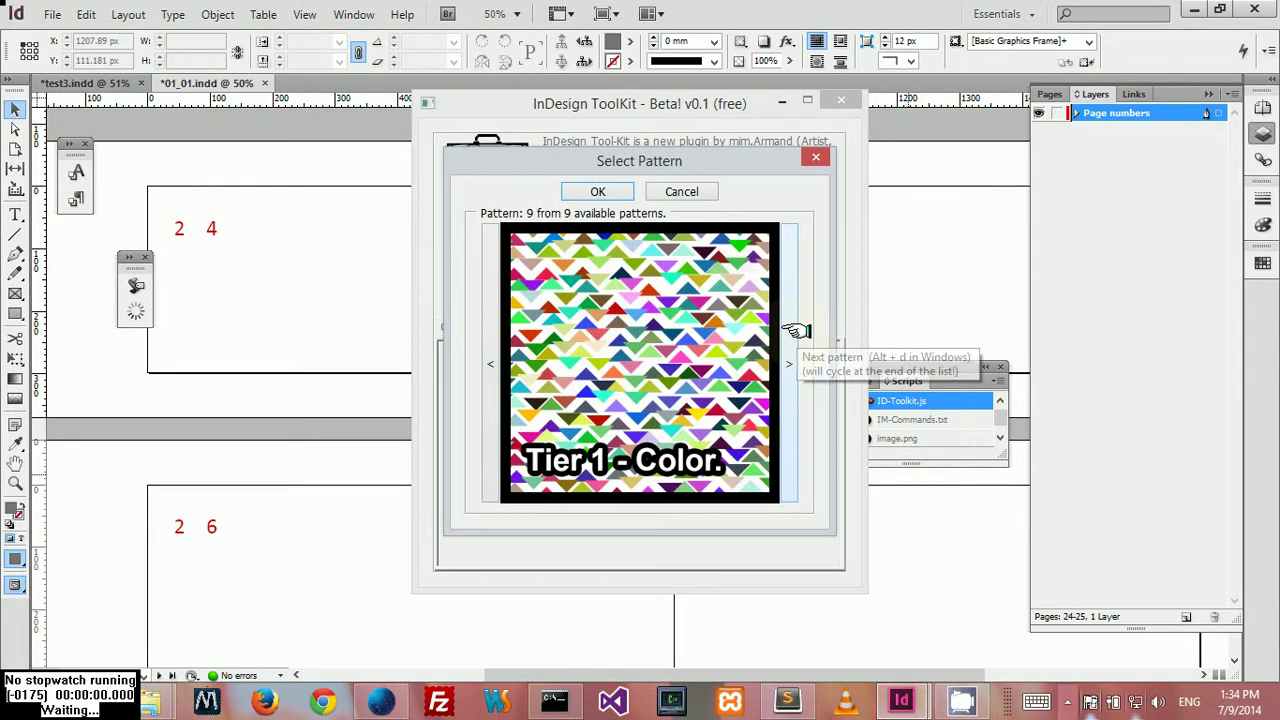
{"action": "left_click", "coordinate": [795, 330]}
{"action": "left_click", "coordinate": [795, 330]}
{"action": "left_click", "coordinate": [795, 330]}
{"action": "left_click", "coordinate": [795, 330]}
{"action": "left_click", "coordinate": [795, 330]}
{"action": "left_click", "coordinate": [795, 330]}
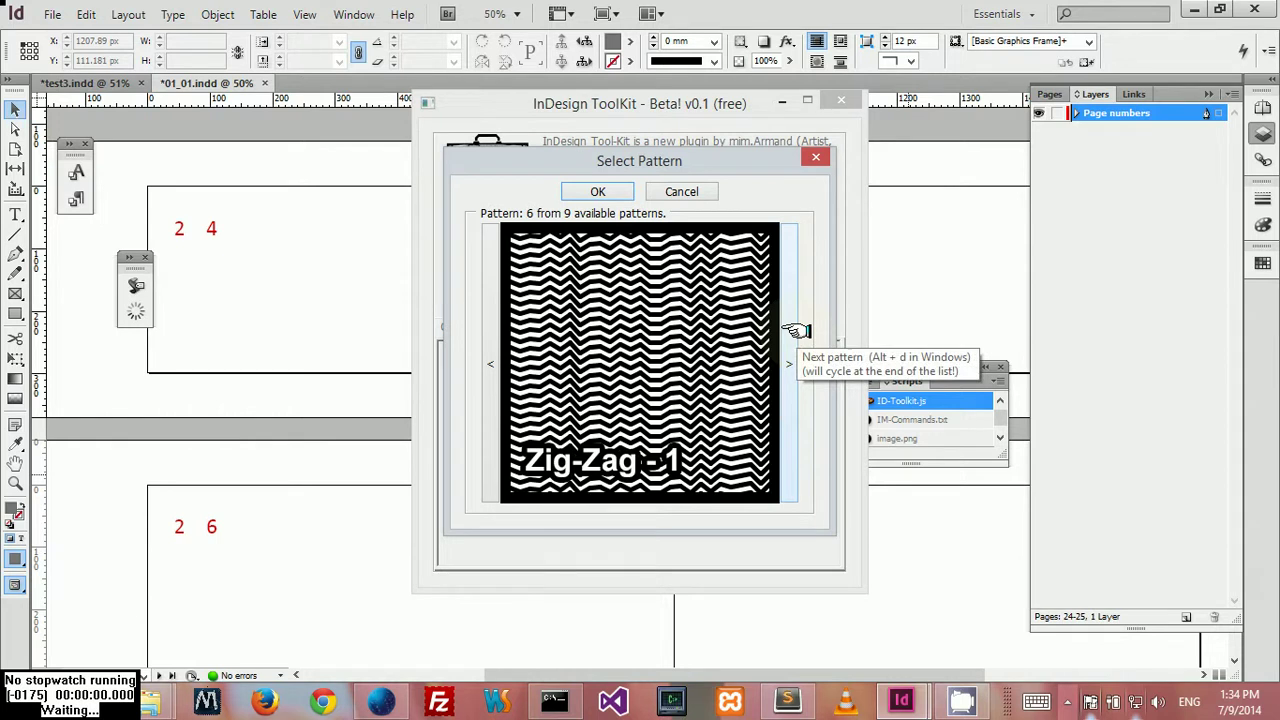
{"action": "left_click", "coordinate": [795, 330]}
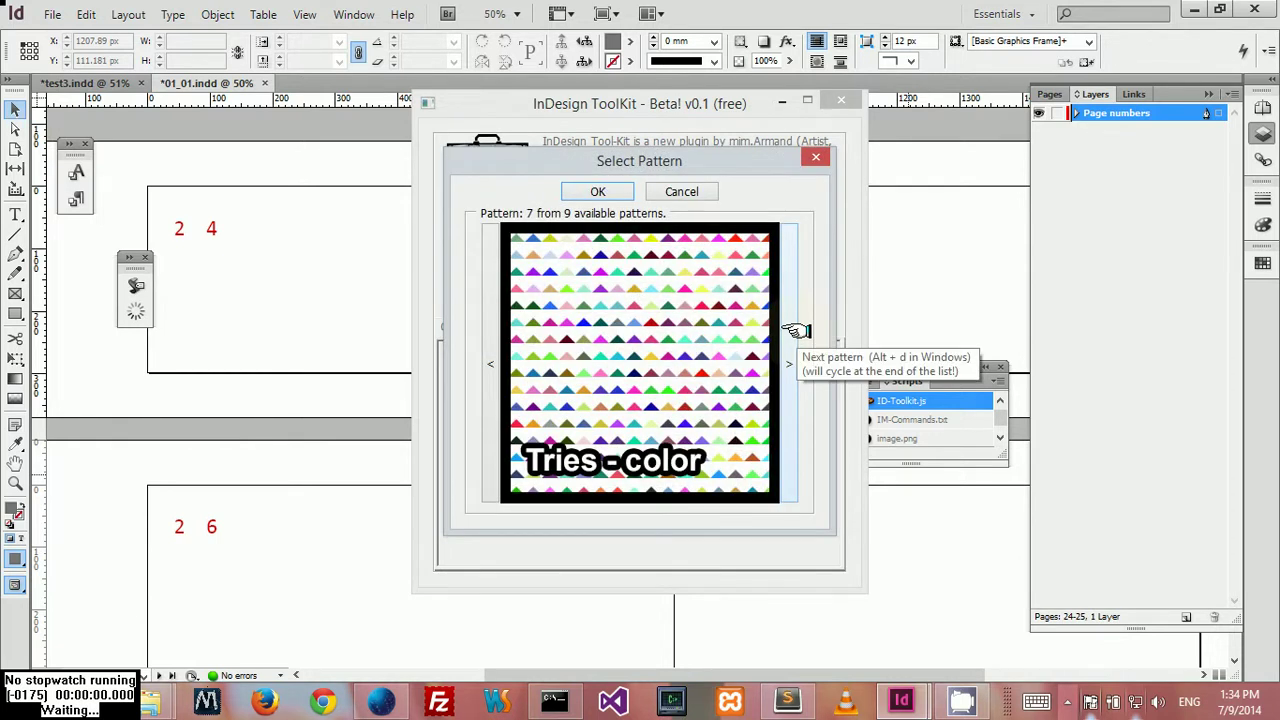
{"action": "left_click", "coordinate": [795, 330]}
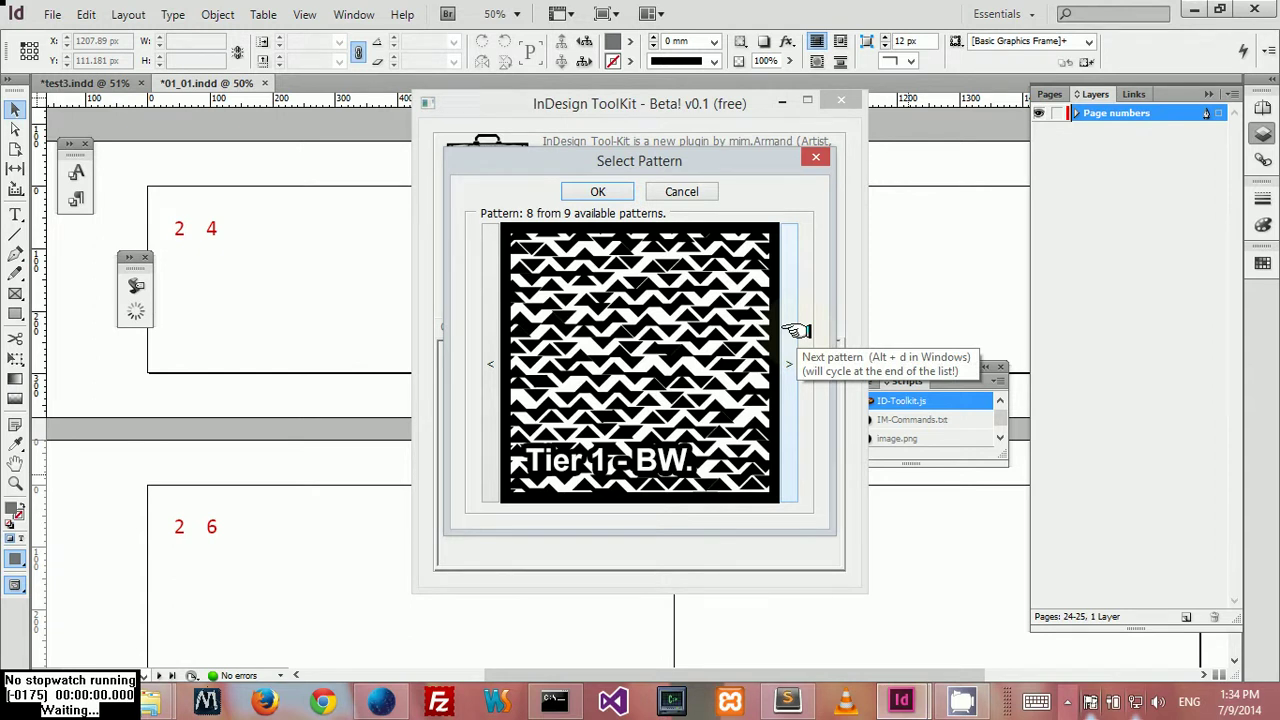
{"action": "left_click", "coordinate": [795, 330]}
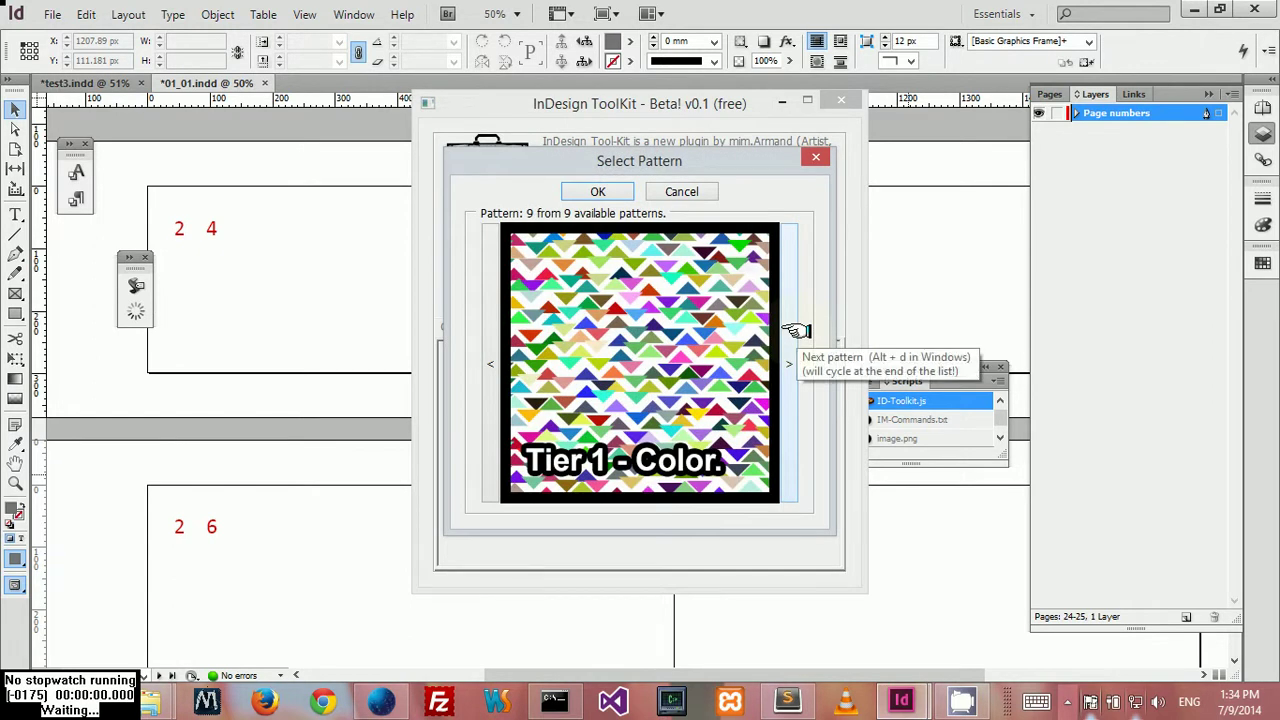
{"action": "left_click", "coordinate": [492, 341]}
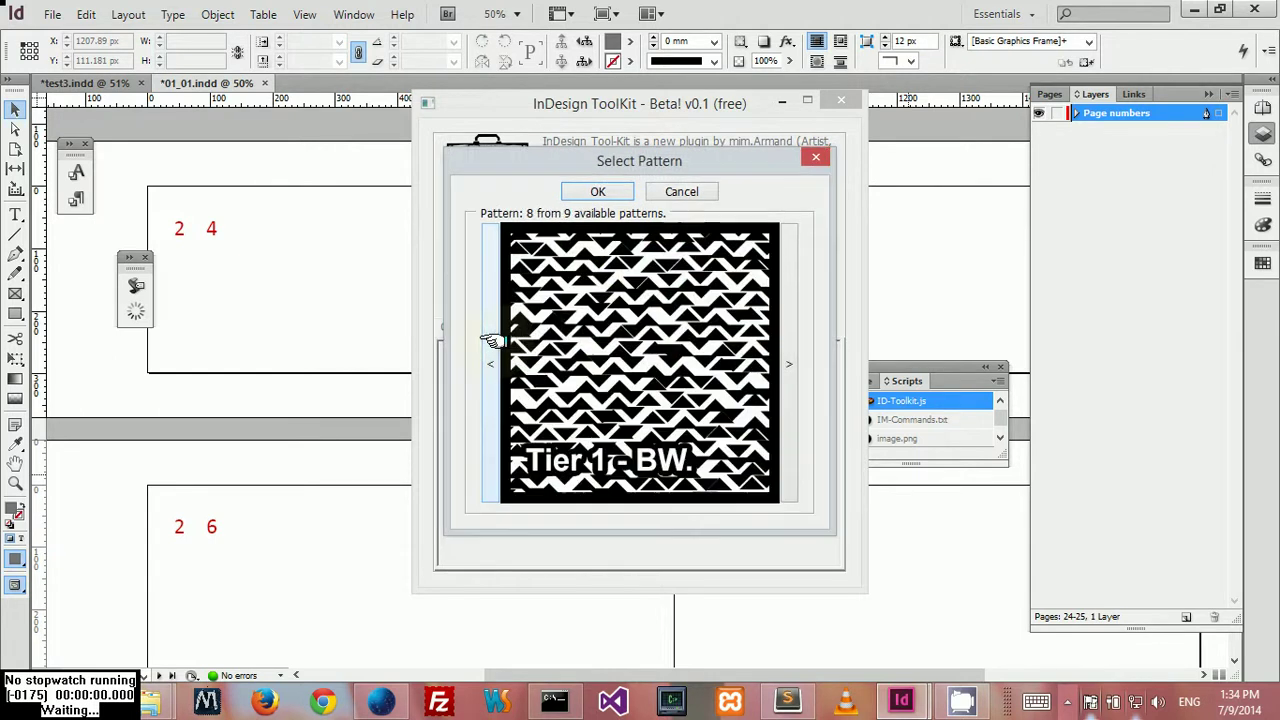
{"action": "left_click", "coordinate": [597, 191]}
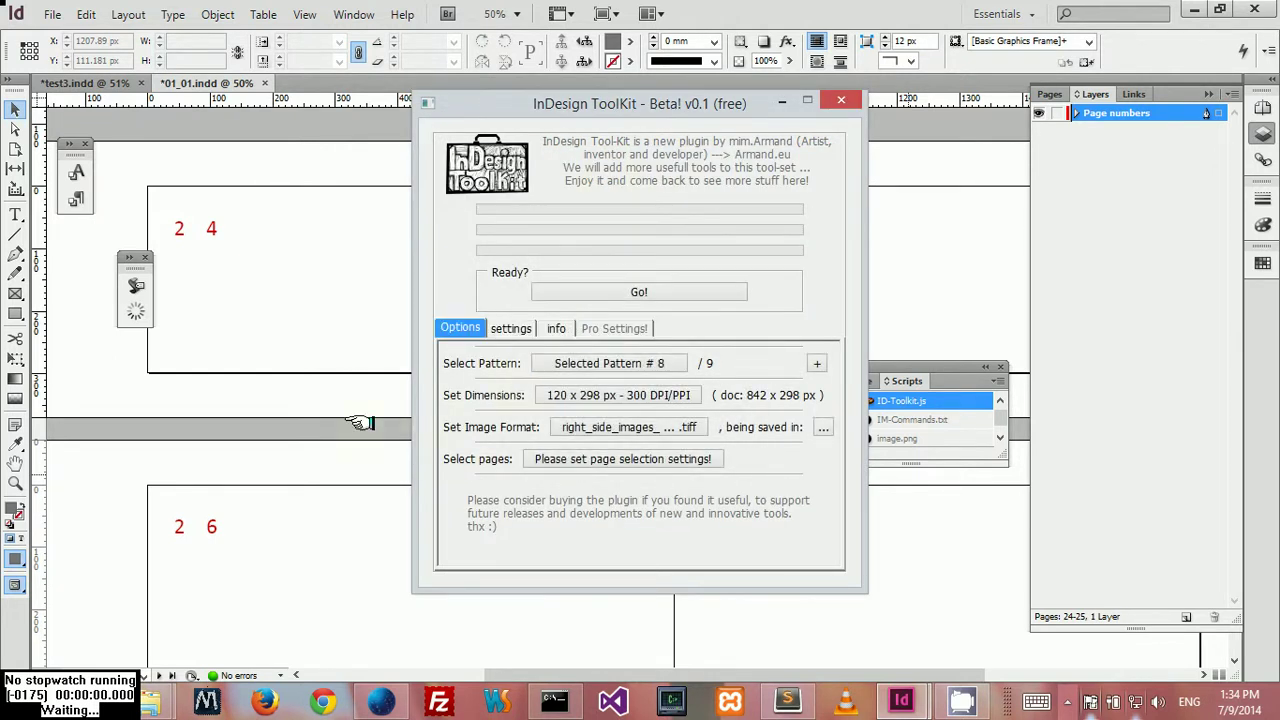
Step: Try the image position handles and a 100 px height in Set Dimension
{"action": "left_click", "coordinate": [553, 396]}
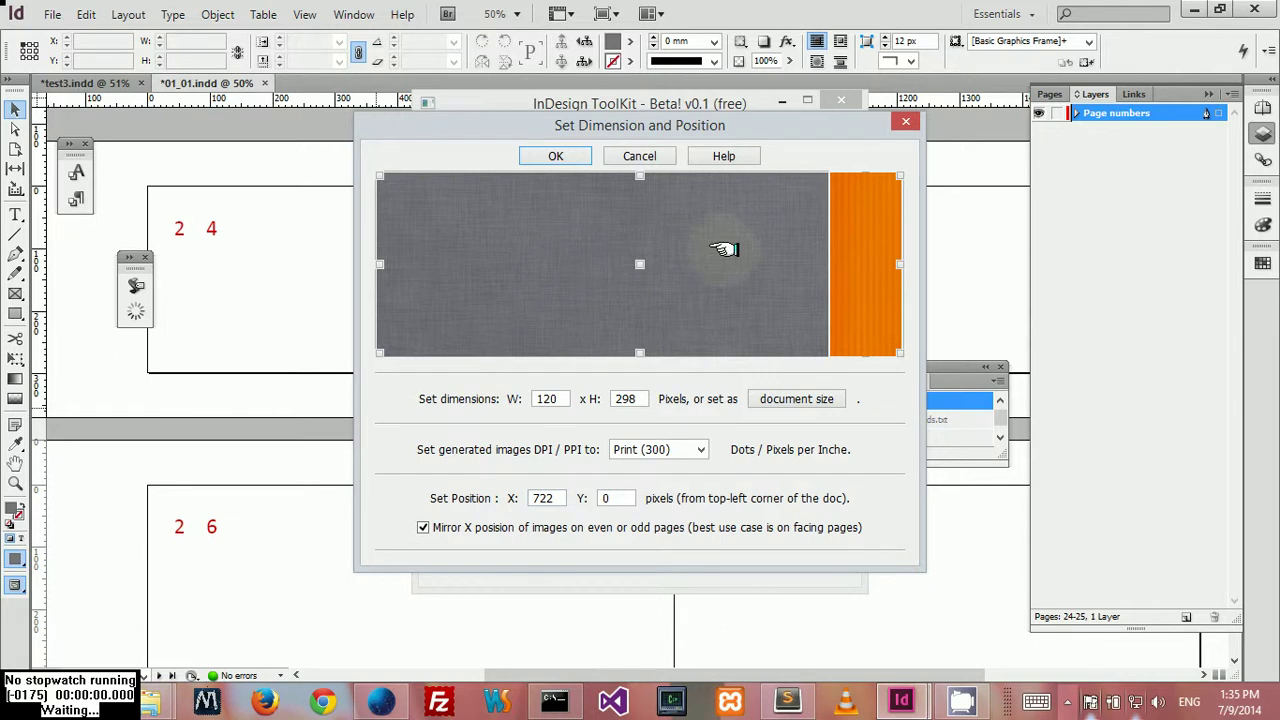
{"action": "left_click", "coordinate": [380, 265]}
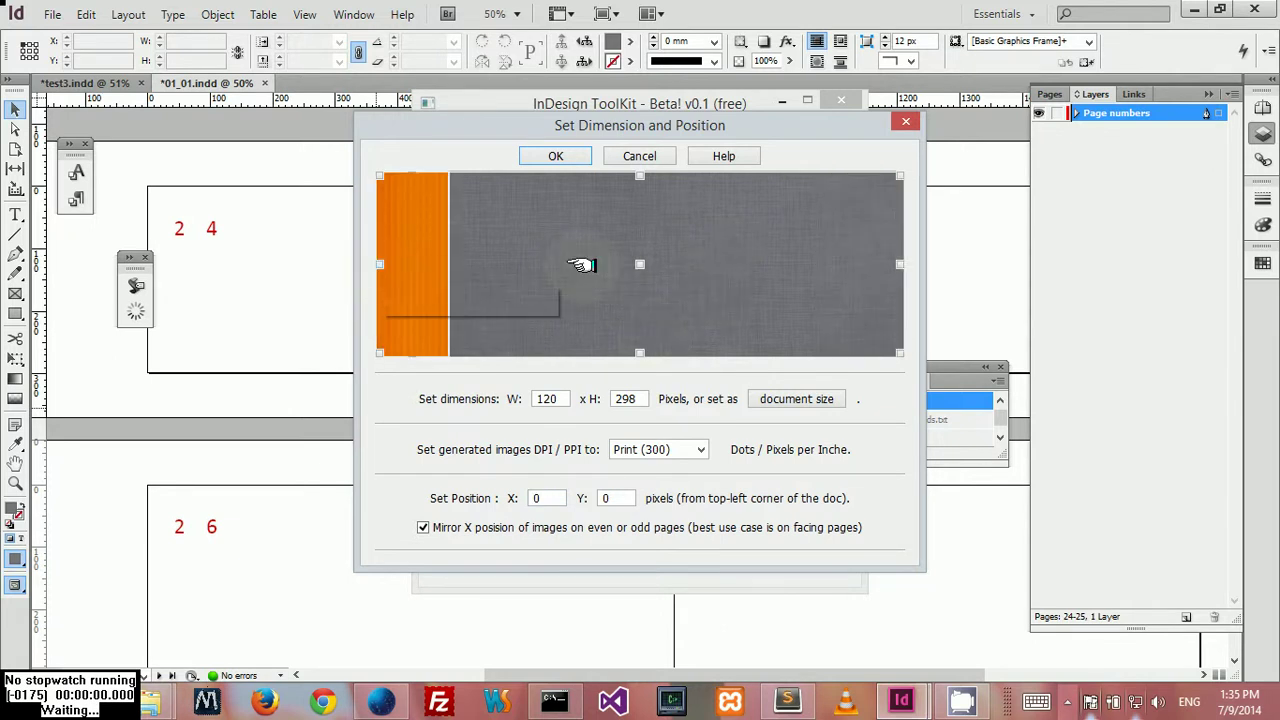
{"action": "left_click", "coordinate": [640, 264]}
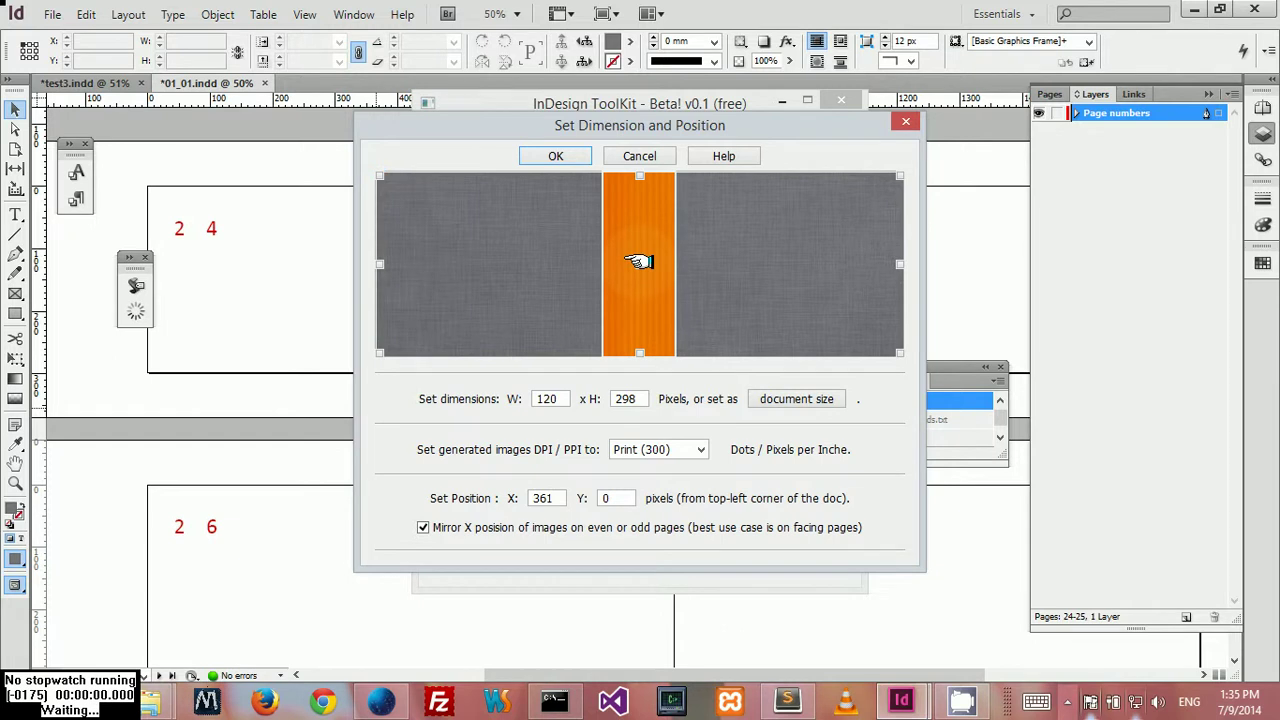
{"action": "left_click", "coordinate": [899, 262]}
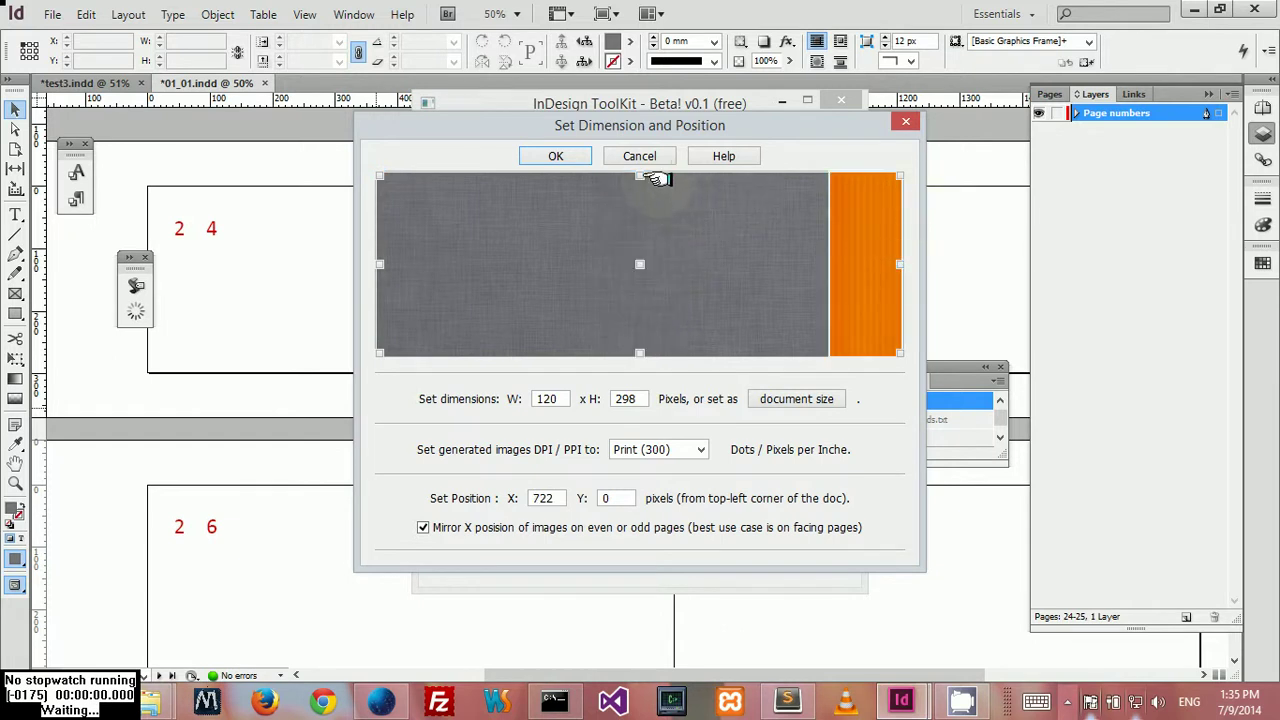
{"action": "left_click", "coordinate": [630, 398]}
{"action": "type", "text": "100"}
{"action": "key", "text": "Tab"}
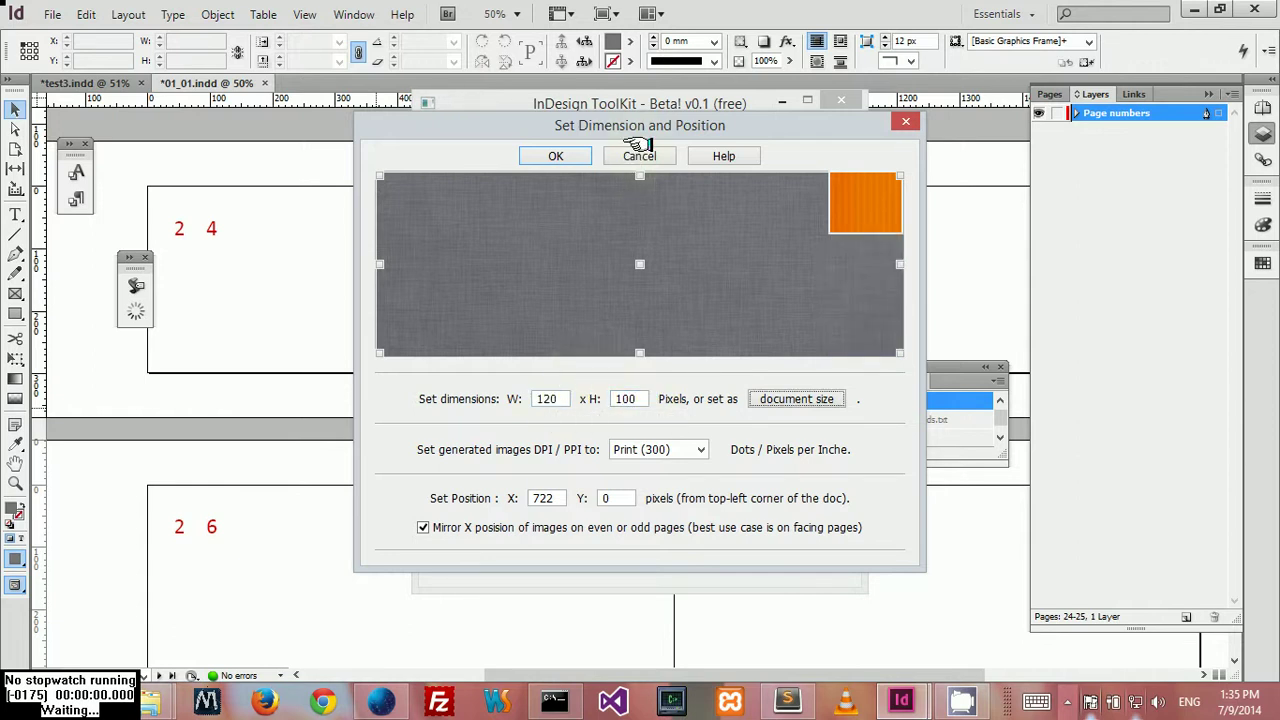
{"action": "left_click", "coordinate": [639, 195]}
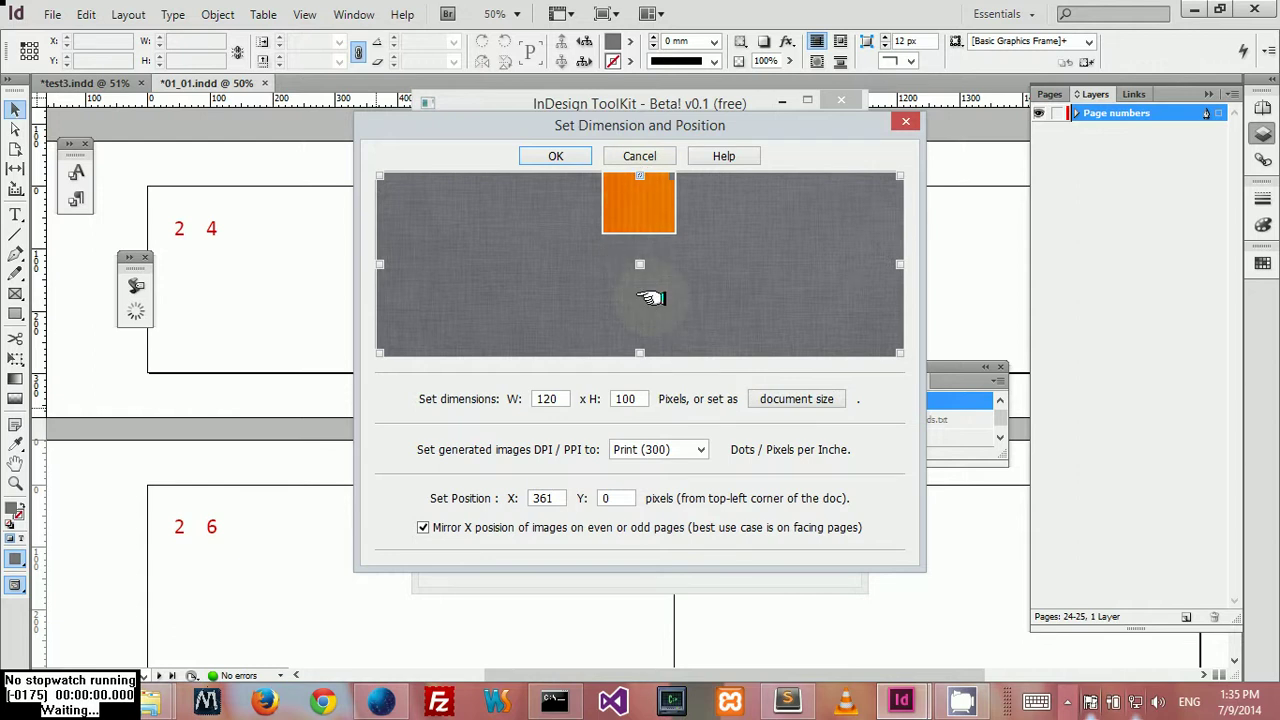
{"action": "left_click", "coordinate": [640, 353]}
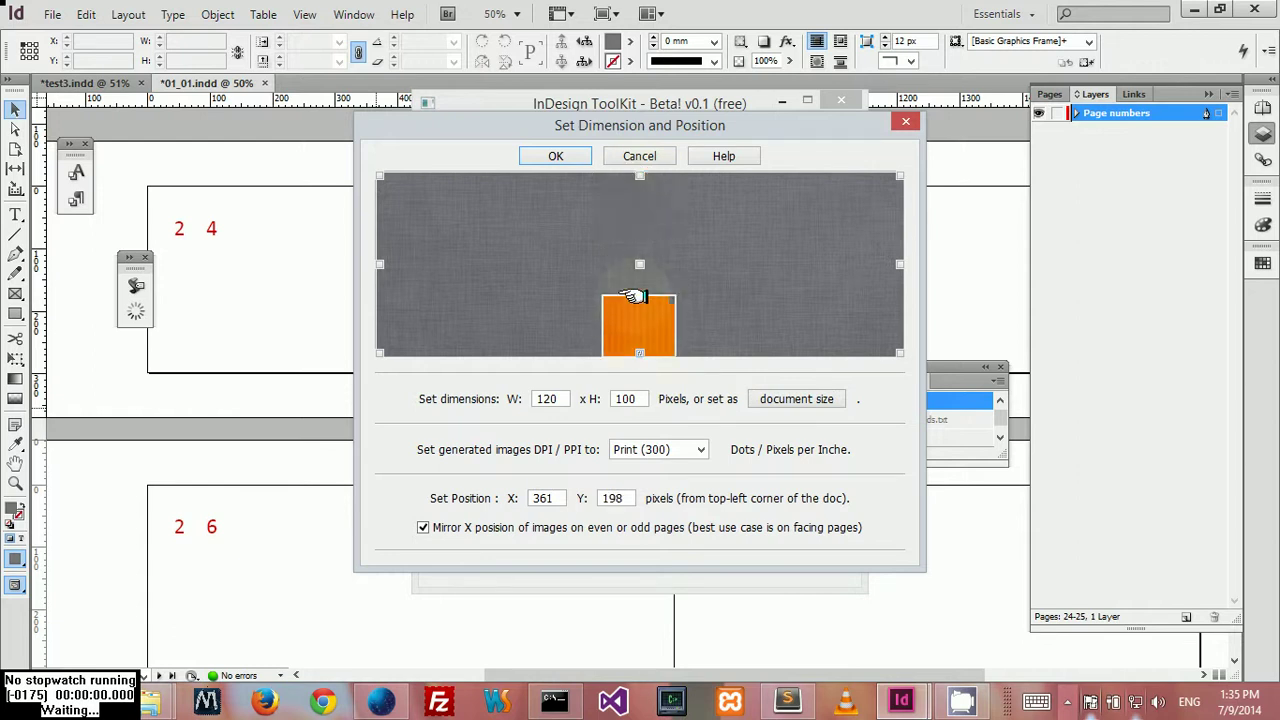
{"action": "left_click", "coordinate": [639, 264]}
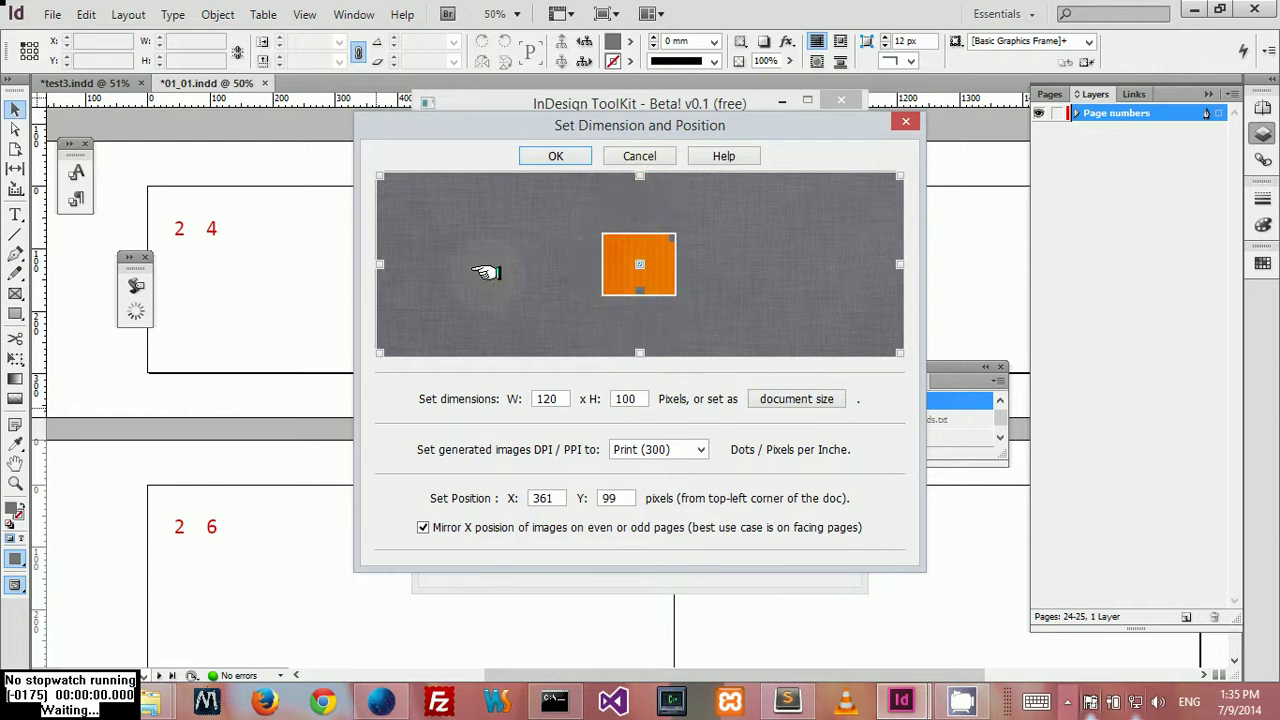
Step: Match the image to the document size and set its width to 150 px
{"action": "left_click", "coordinate": [798, 399]}
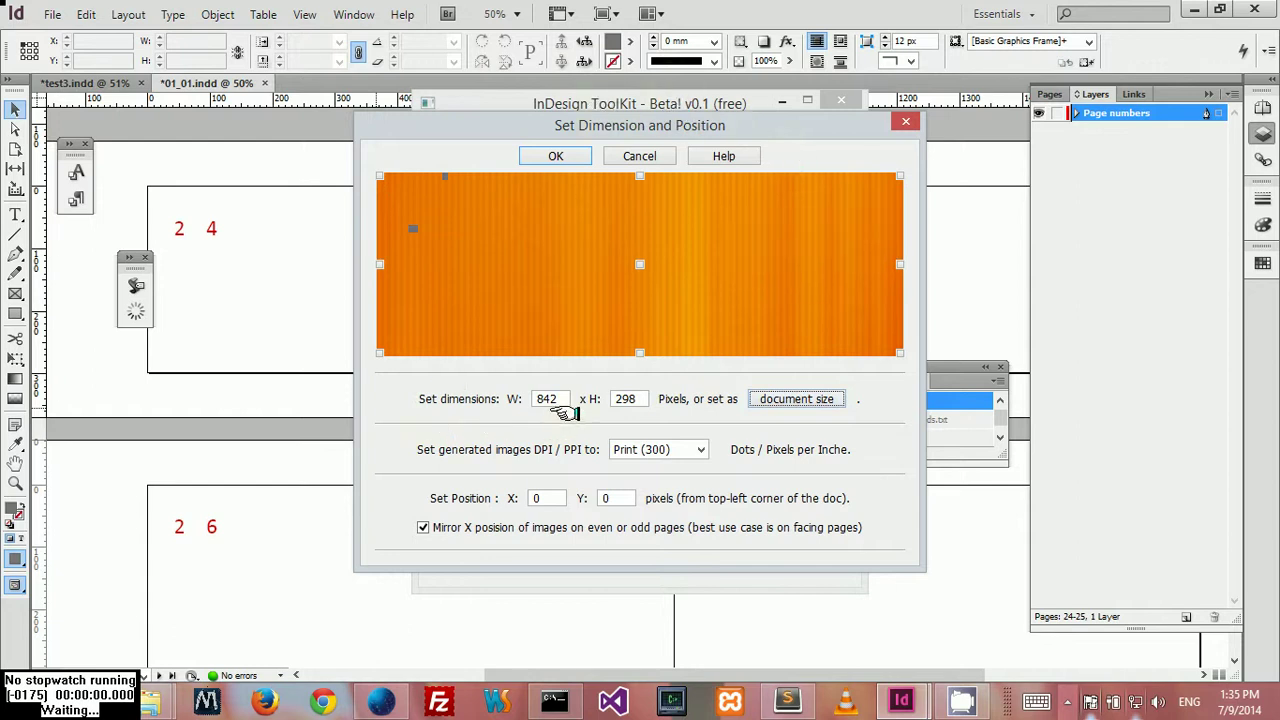
{"action": "left_click_drag", "start_coordinate": [563, 401], "coordinate": [460, 399]}
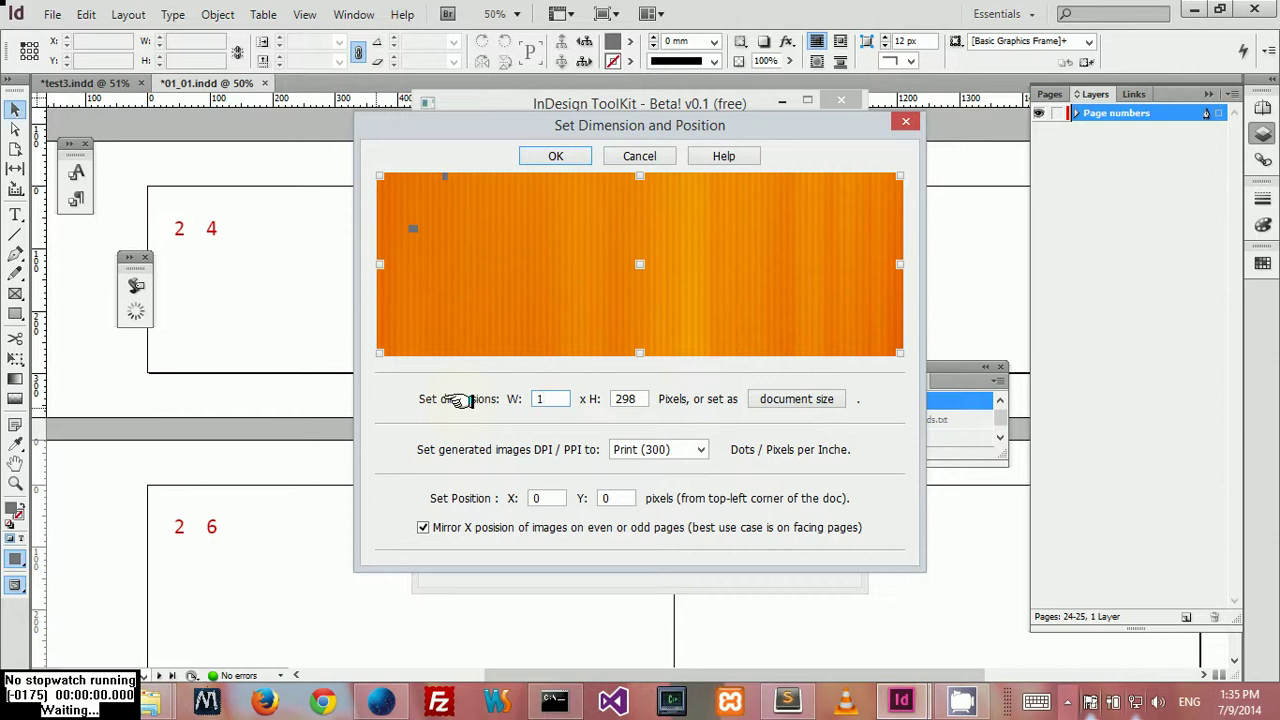
{"action": "type", "text": "150"}
{"action": "key", "text": "Tab"}
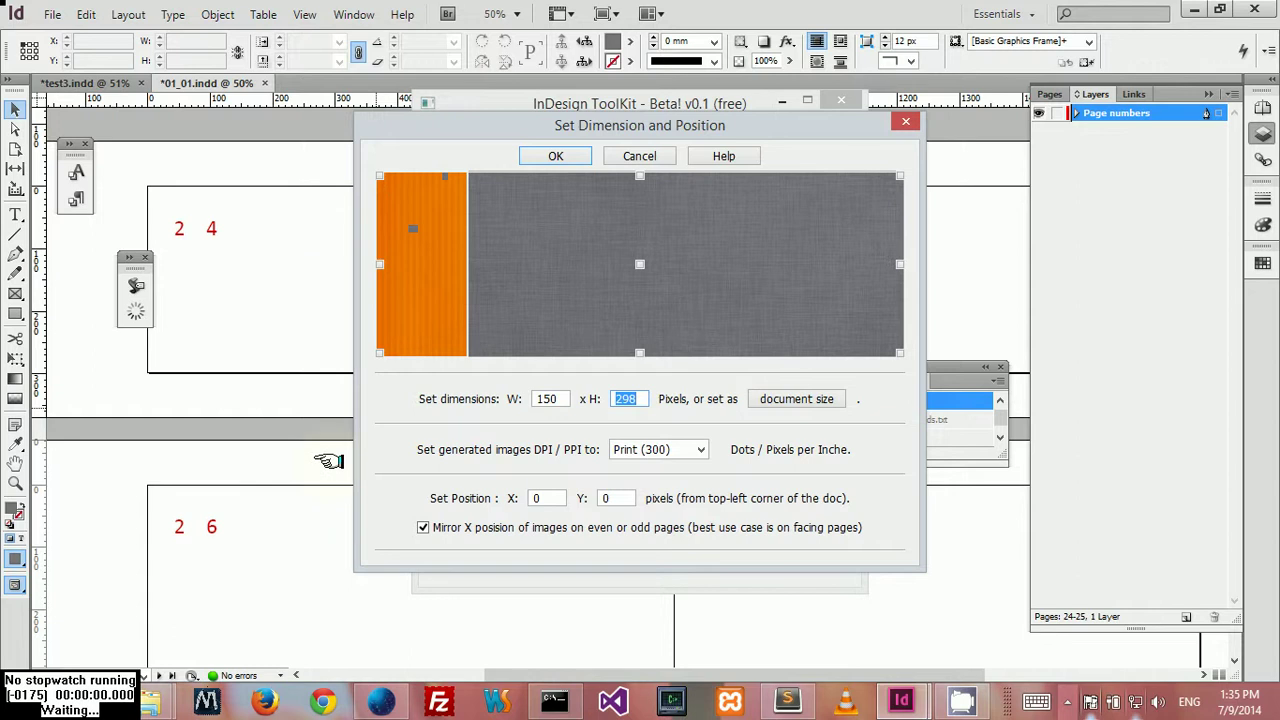
{"action": "left_click", "coordinate": [688, 449]}
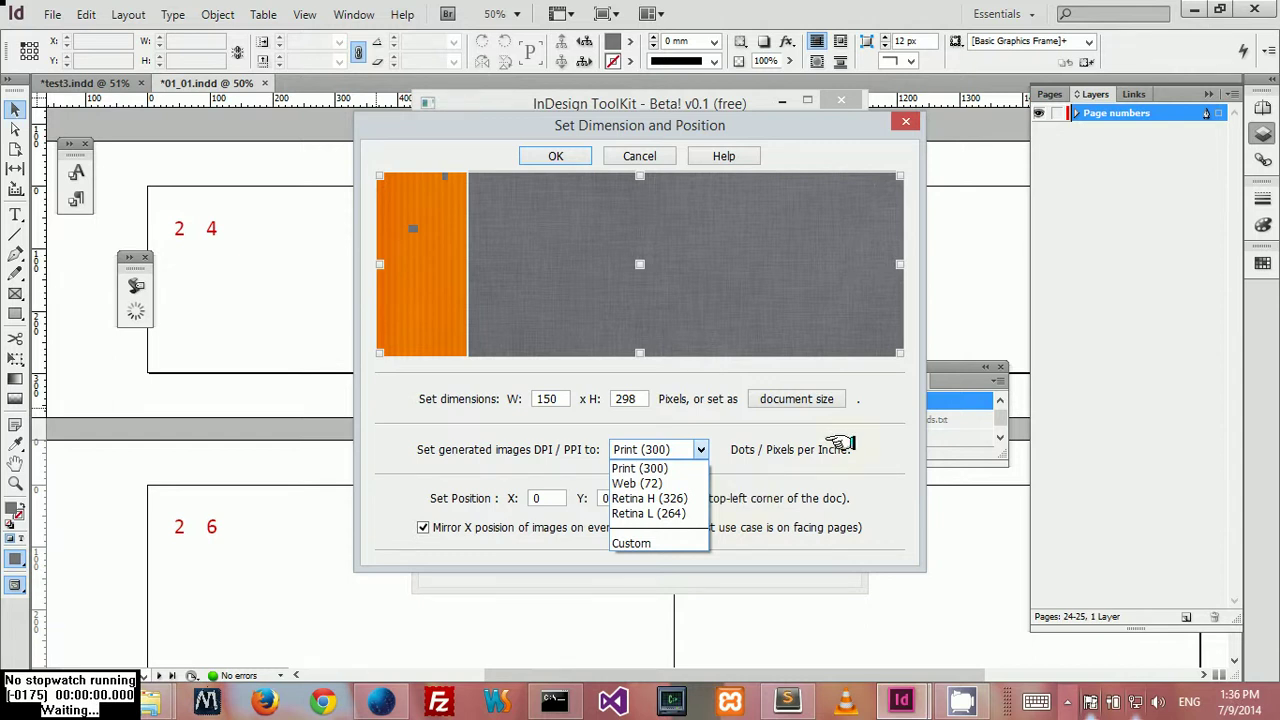
Step: Keep Print (300) resolution and apply the 150 × 298 px image size
{"action": "left_click", "coordinate": [772, 438]}
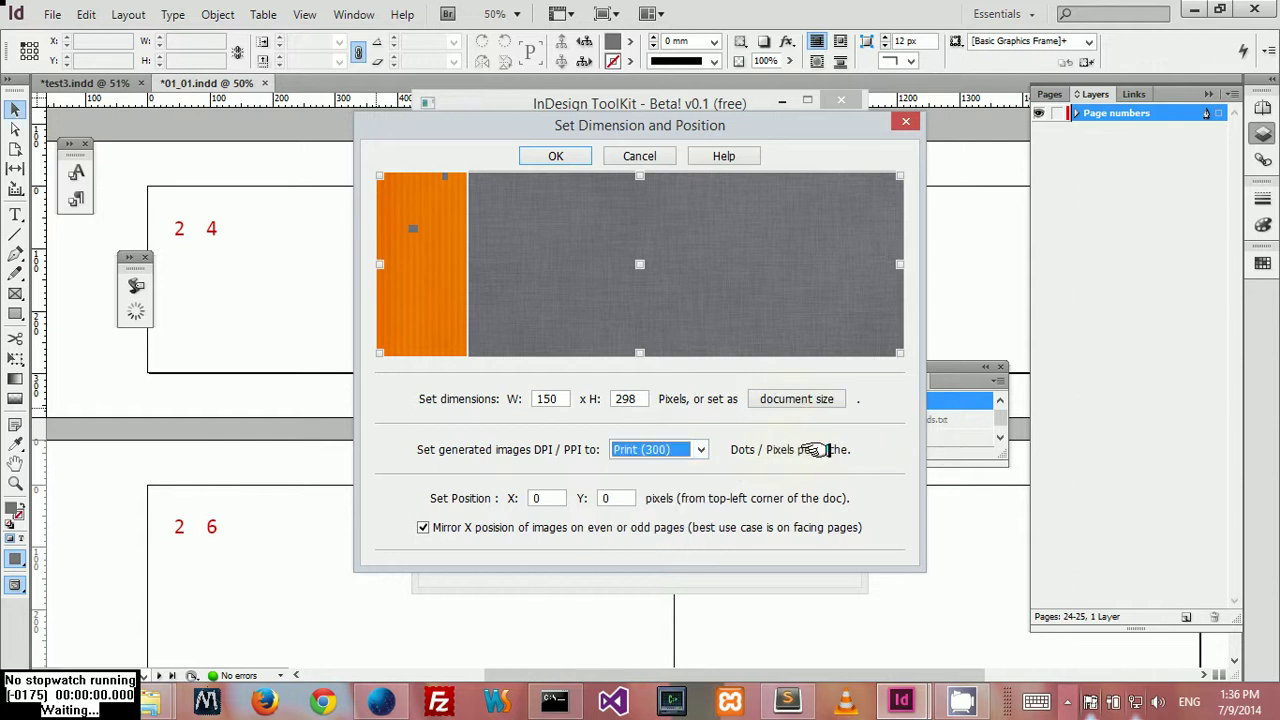
{"action": "left_click", "coordinate": [655, 449]}
{"action": "left_click", "coordinate": [862, 452]}
{"action": "left_click", "coordinate": [632, 449]}
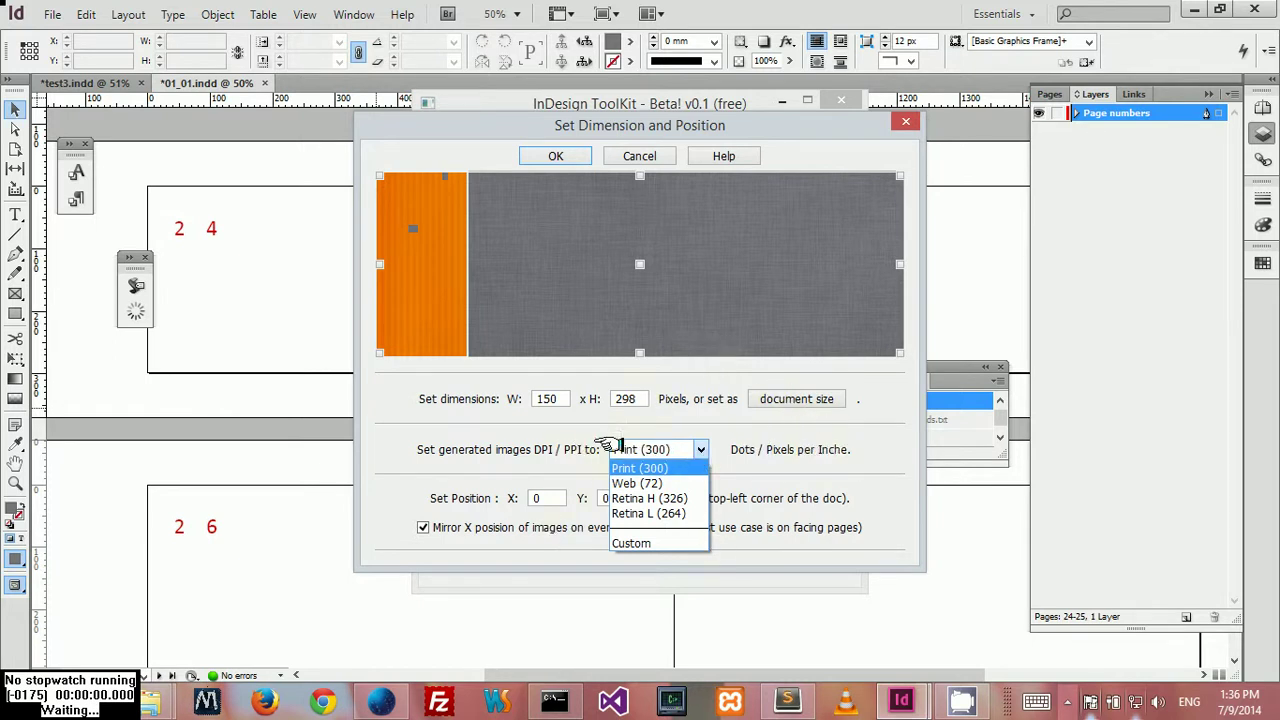
{"action": "left_click", "coordinate": [802, 450]}
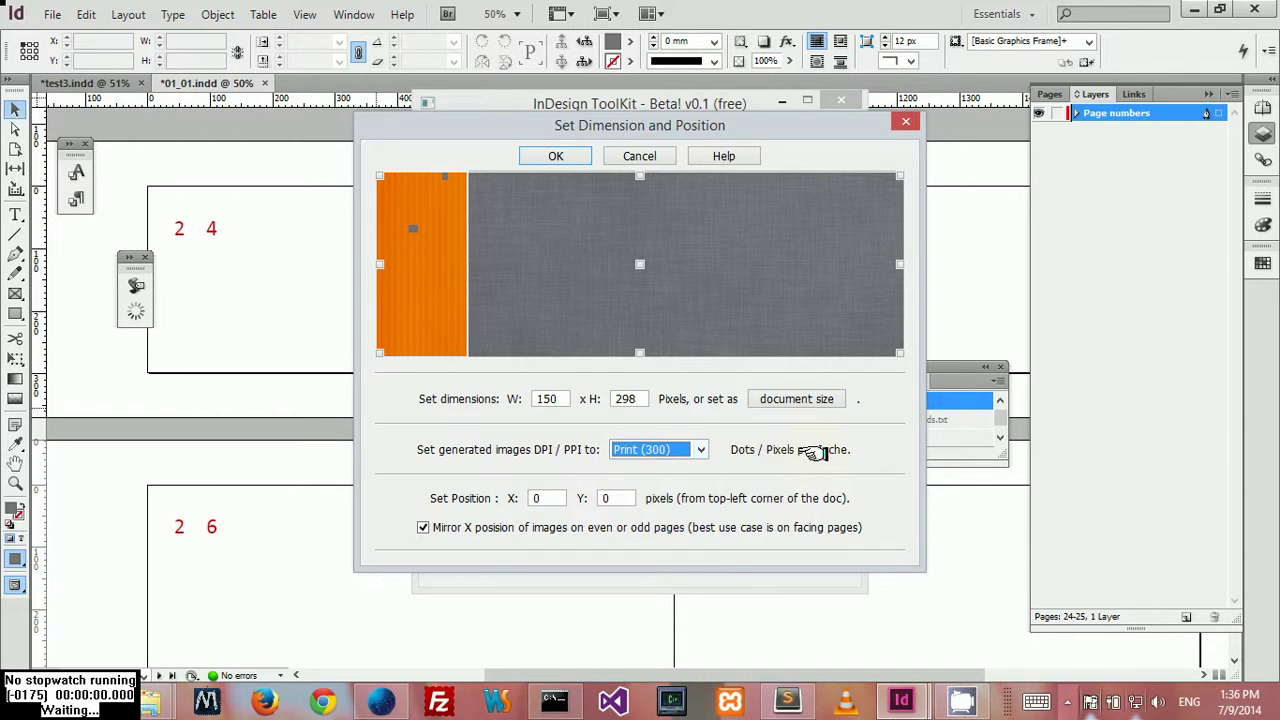
{"action": "left_click", "coordinate": [424, 529]}
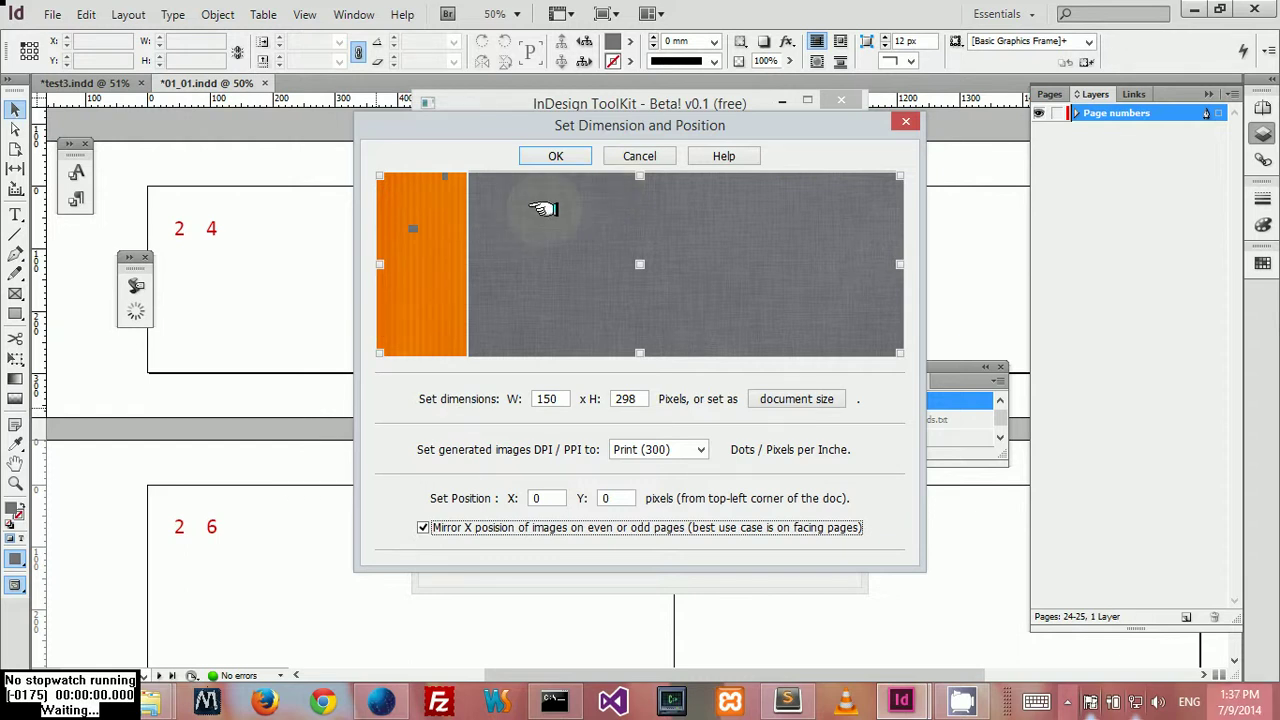
{"action": "left_click", "coordinate": [583, 160]}
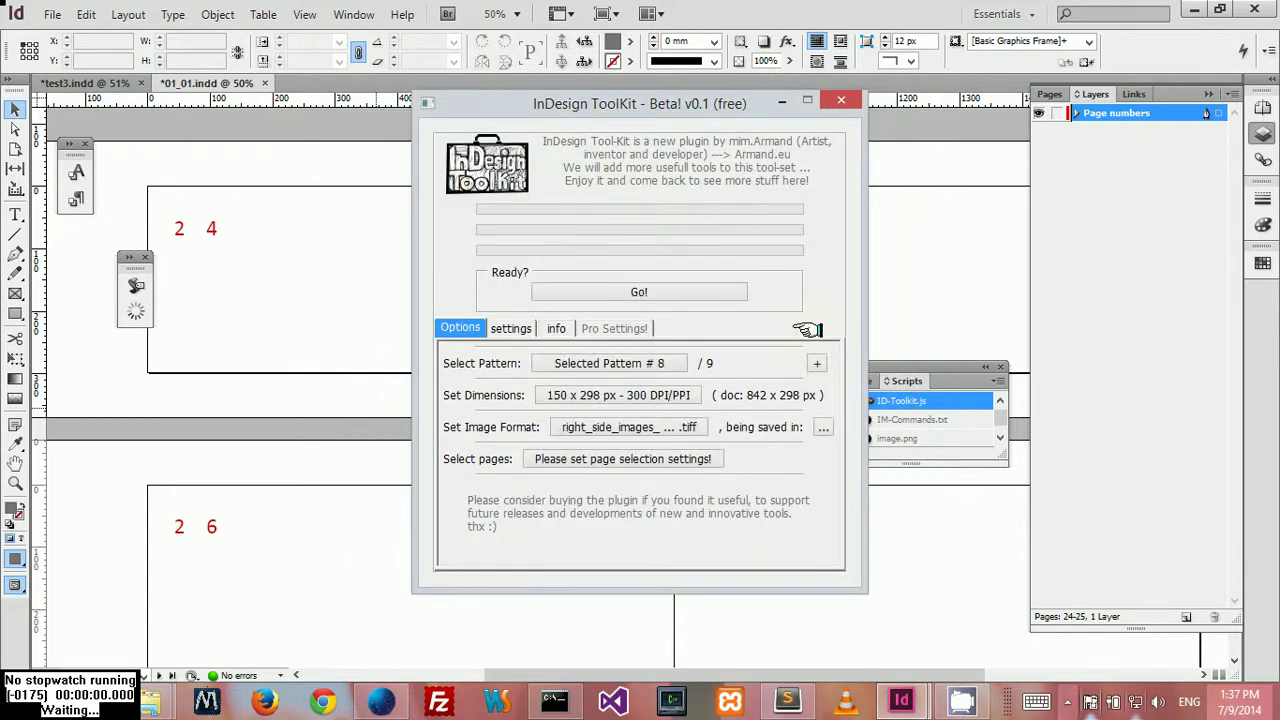
Step: Keep tiff as the image format and change the image prefix to Left_bar_
{"action": "left_click", "coordinate": [600, 428]}
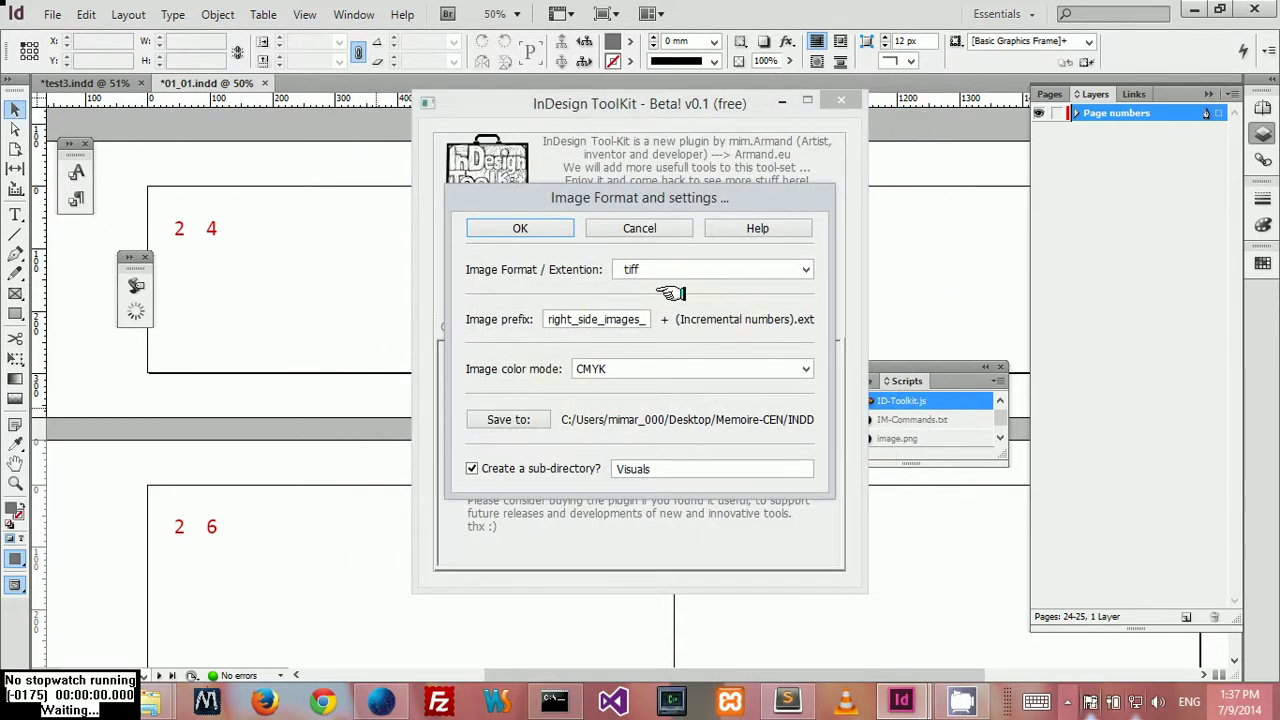
{"action": "left_click", "coordinate": [668, 268]}
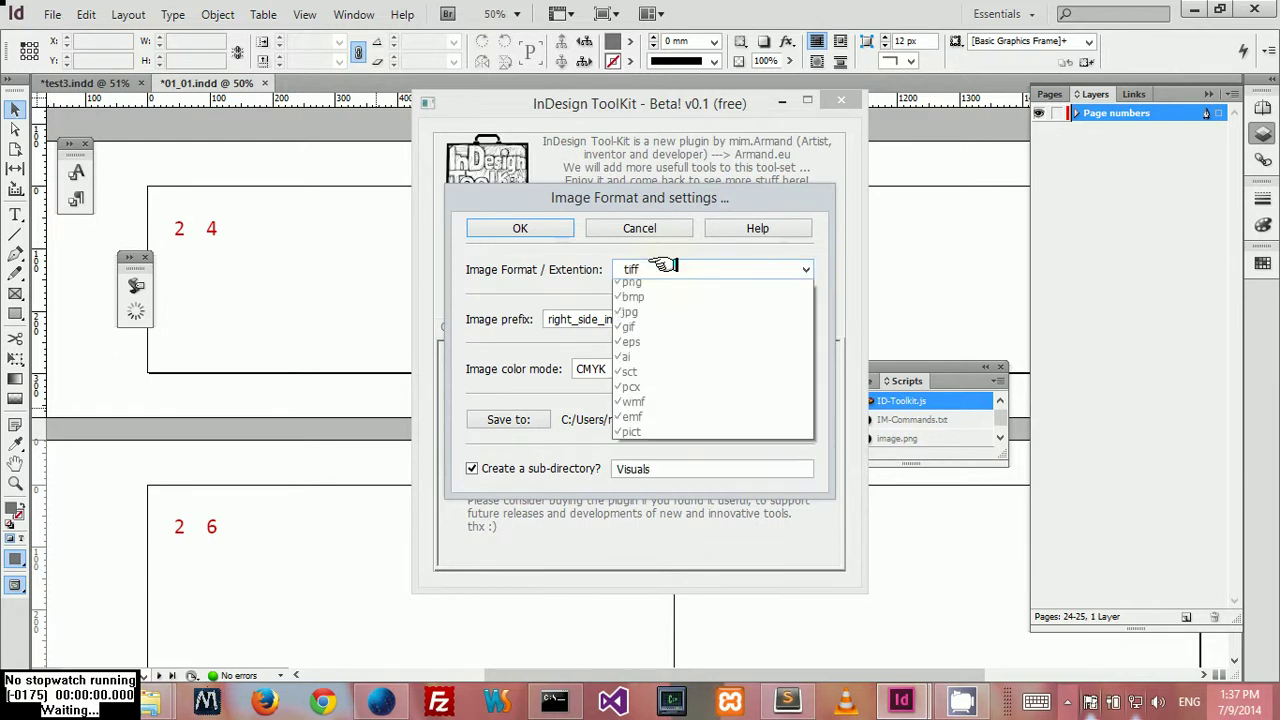
{"action": "left_click", "coordinate": [552, 298]}
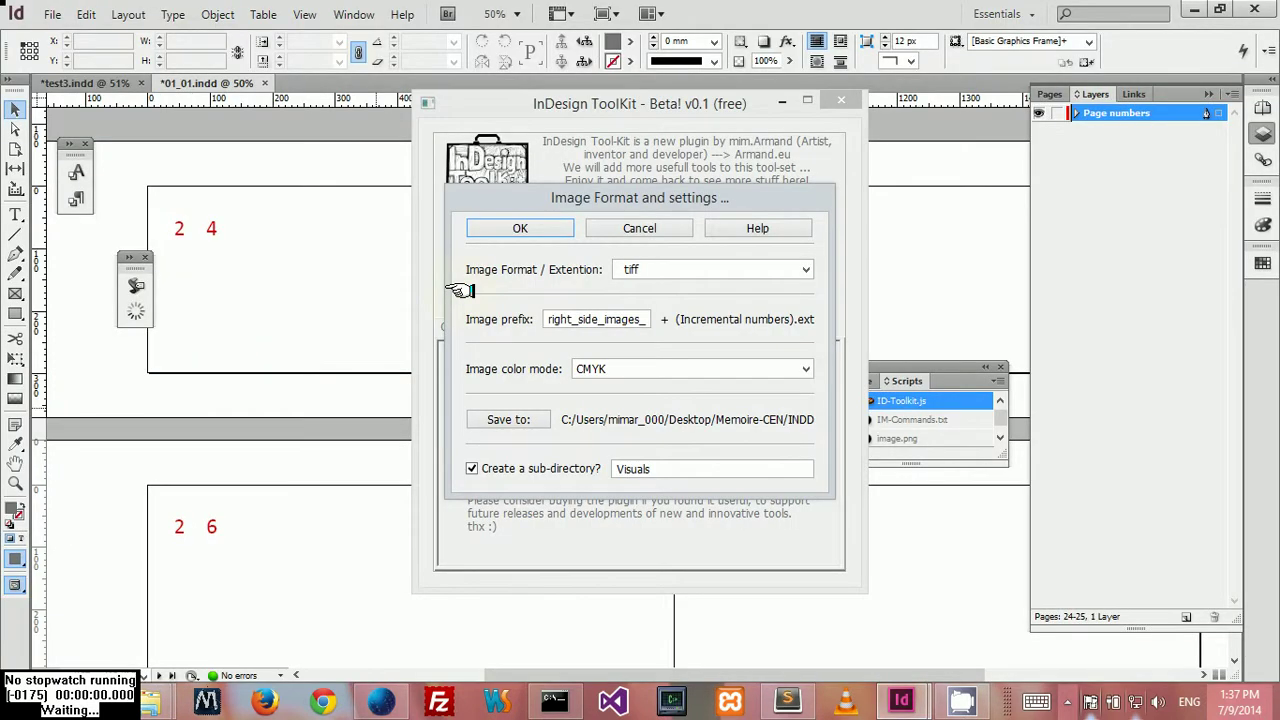
{"action": "left_click", "coordinate": [548, 319]}
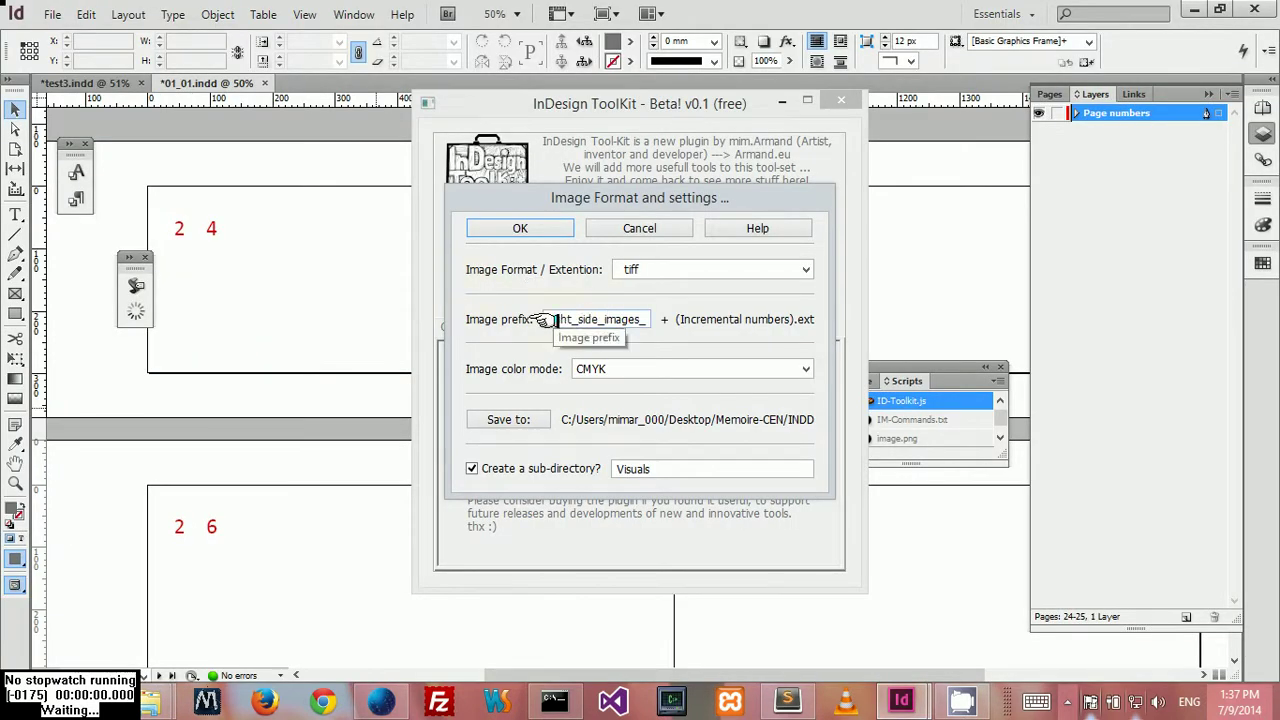
{"action": "left_click_drag", "start_coordinate": [562, 319], "coordinate": [640, 320]}
{"action": "key", "text": "BackSpace"}
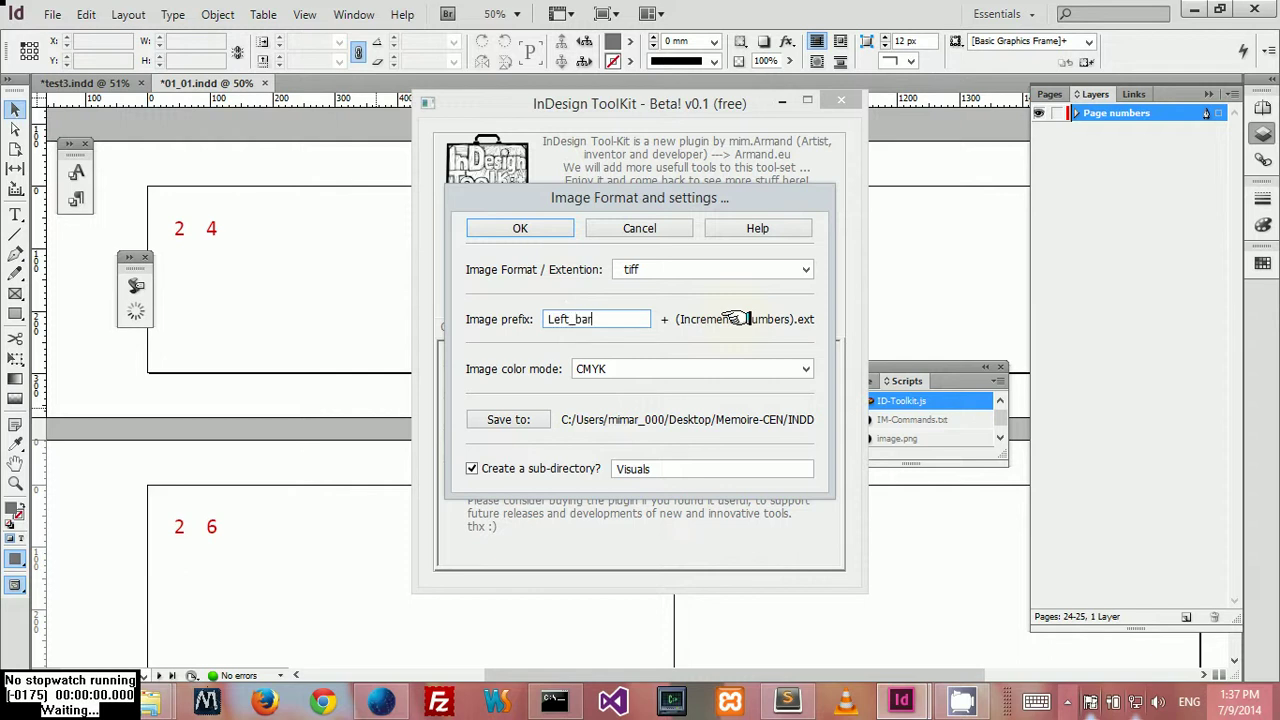
{"action": "key", "text": "Tab"}
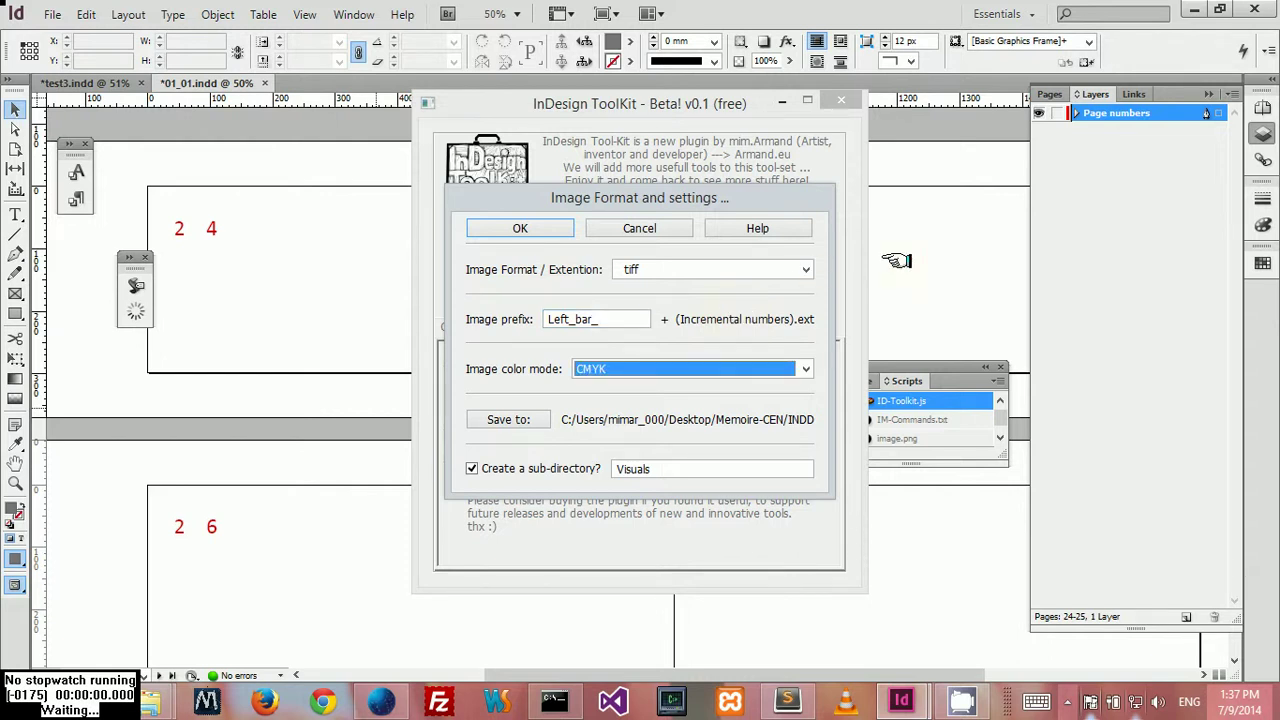
Step: Set the image colour mode to Grayscale instead of CMYK
{"action": "left_click", "coordinate": [628, 368]}
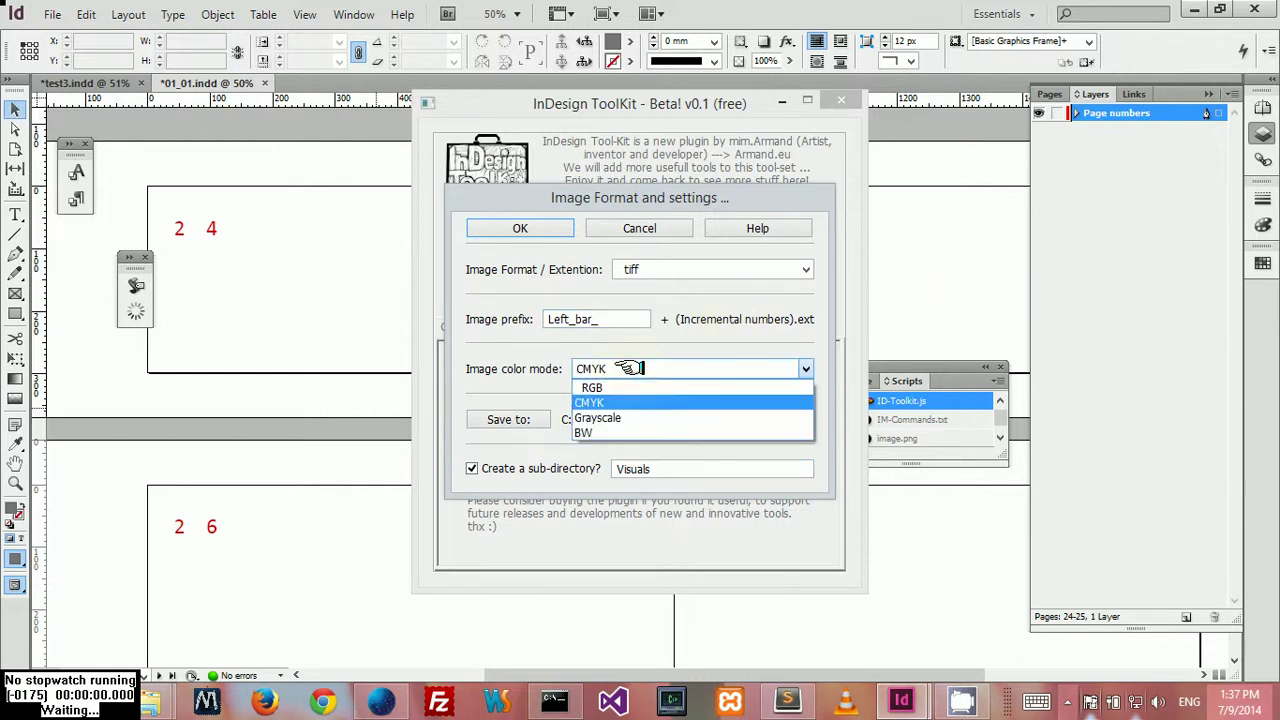
{"action": "left_click", "coordinate": [614, 418]}
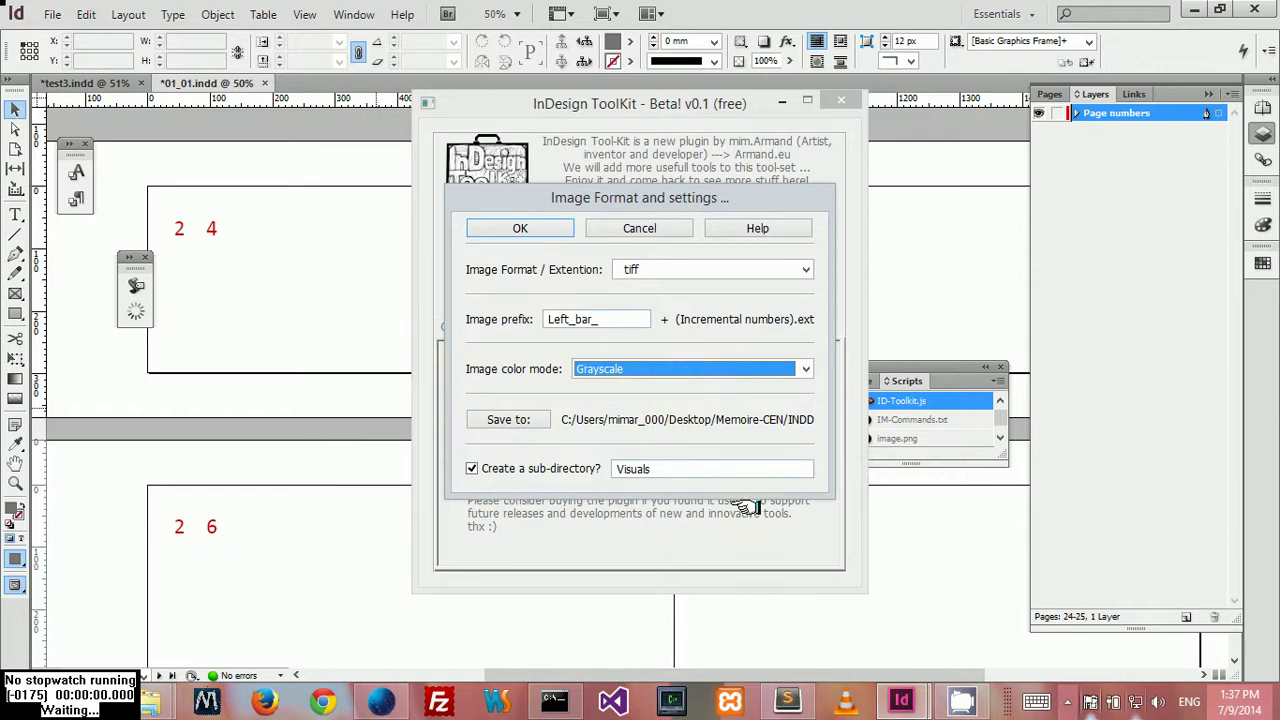
{"action": "left_click", "coordinate": [695, 368]}
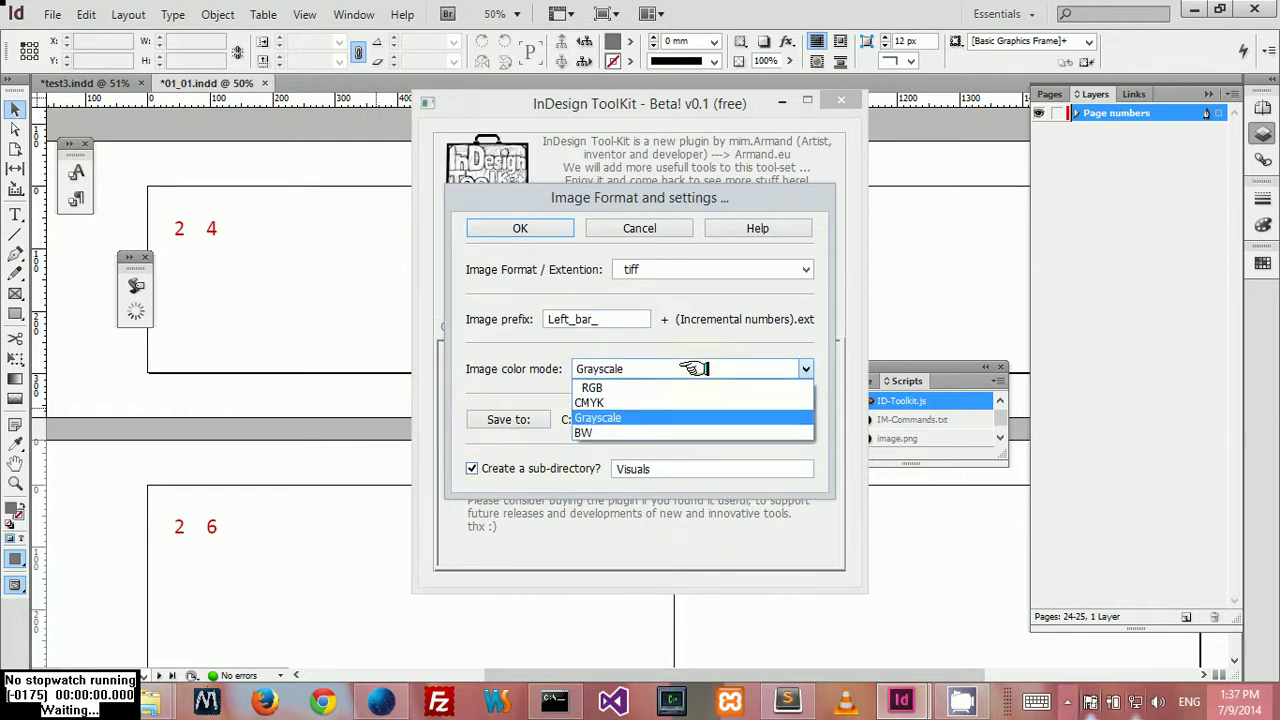
{"action": "left_click", "coordinate": [590, 418]}
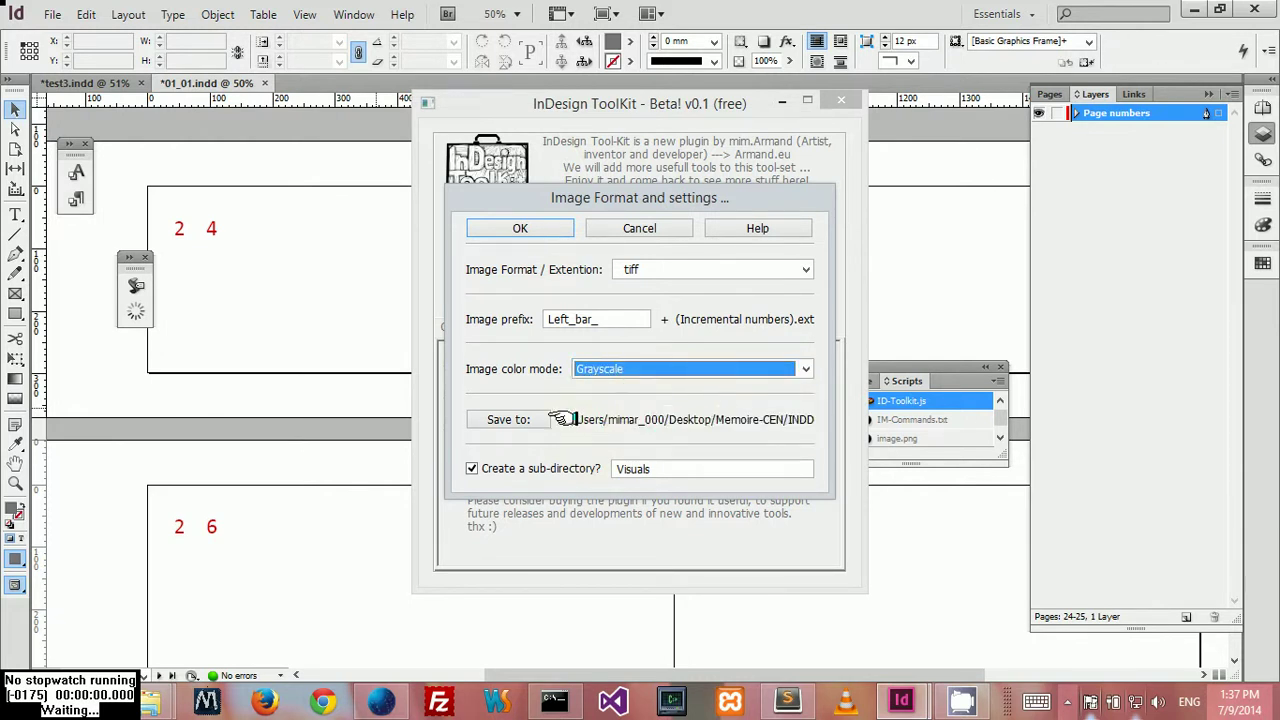
{"action": "left_click", "coordinate": [597, 372]}
Step: Keep INDD as the save folder with a Visuals sub-directory and apply the format settings
{"action": "left_click", "coordinate": [598, 372]}
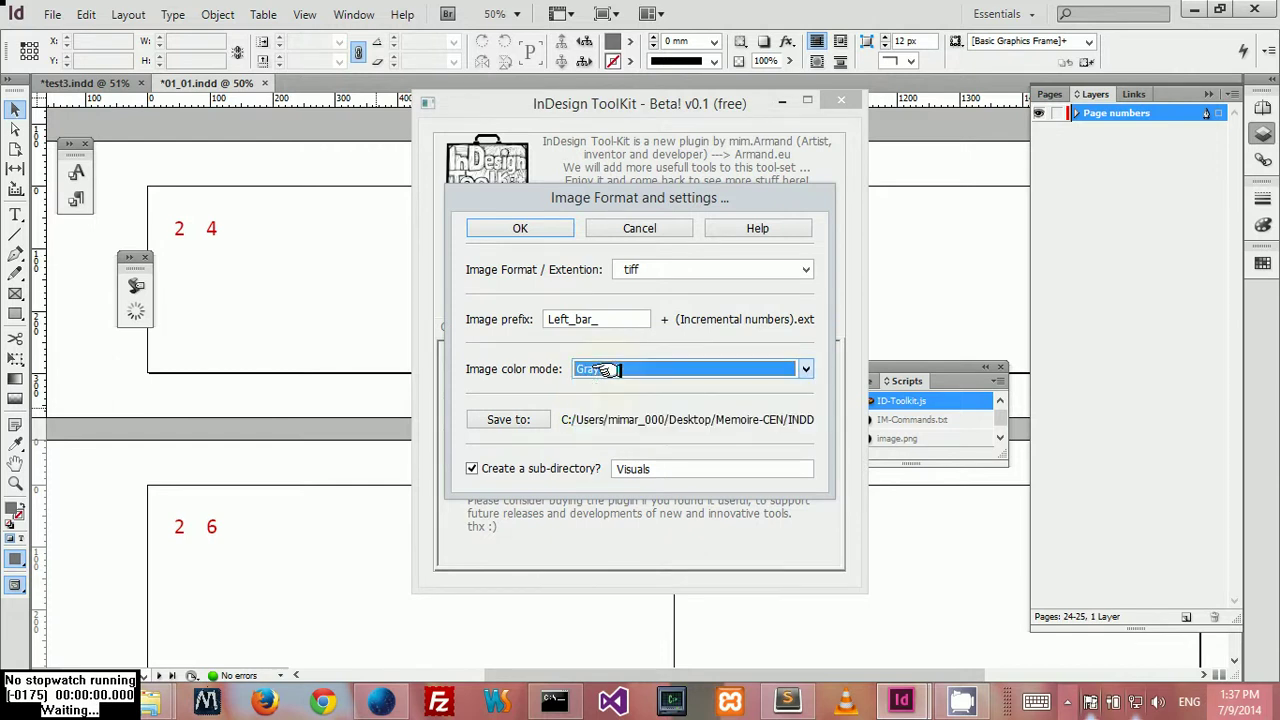
{"action": "left_click", "coordinate": [508, 422]}
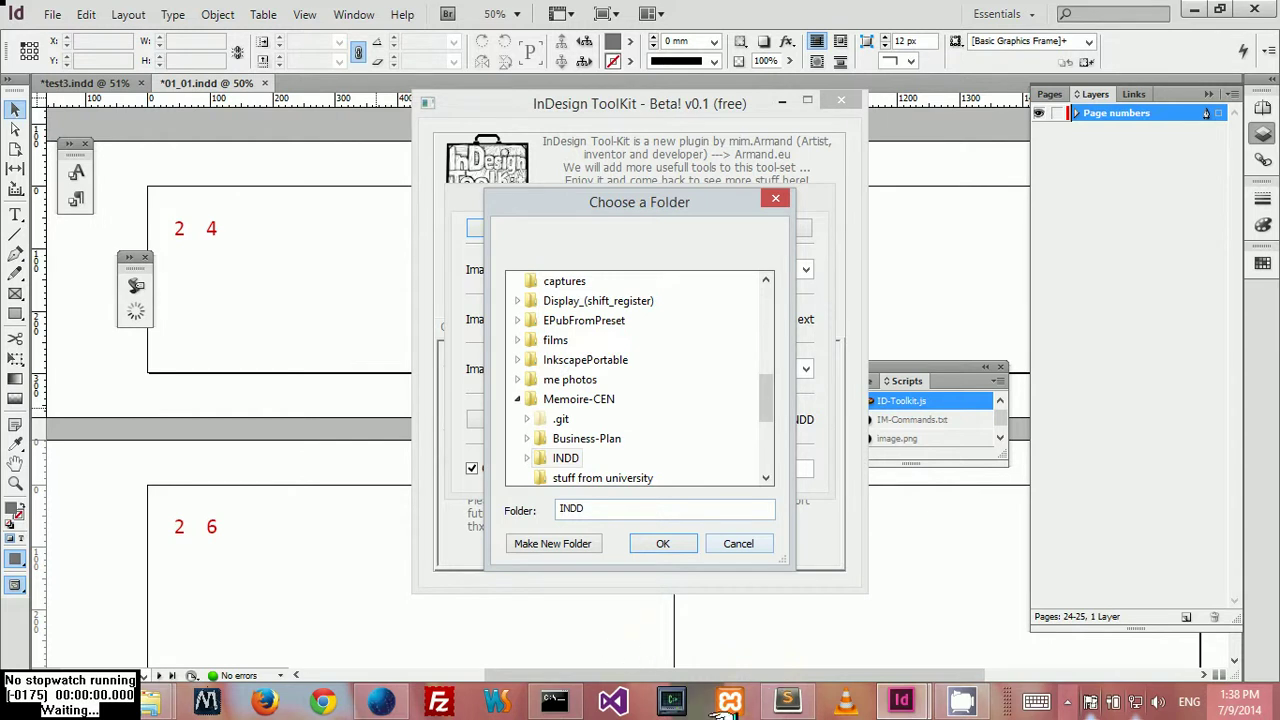
{"action": "key", "text": "super+c"}
{"action": "key", "text": "super"}
{"action": "key", "text": "alt+Tab"}
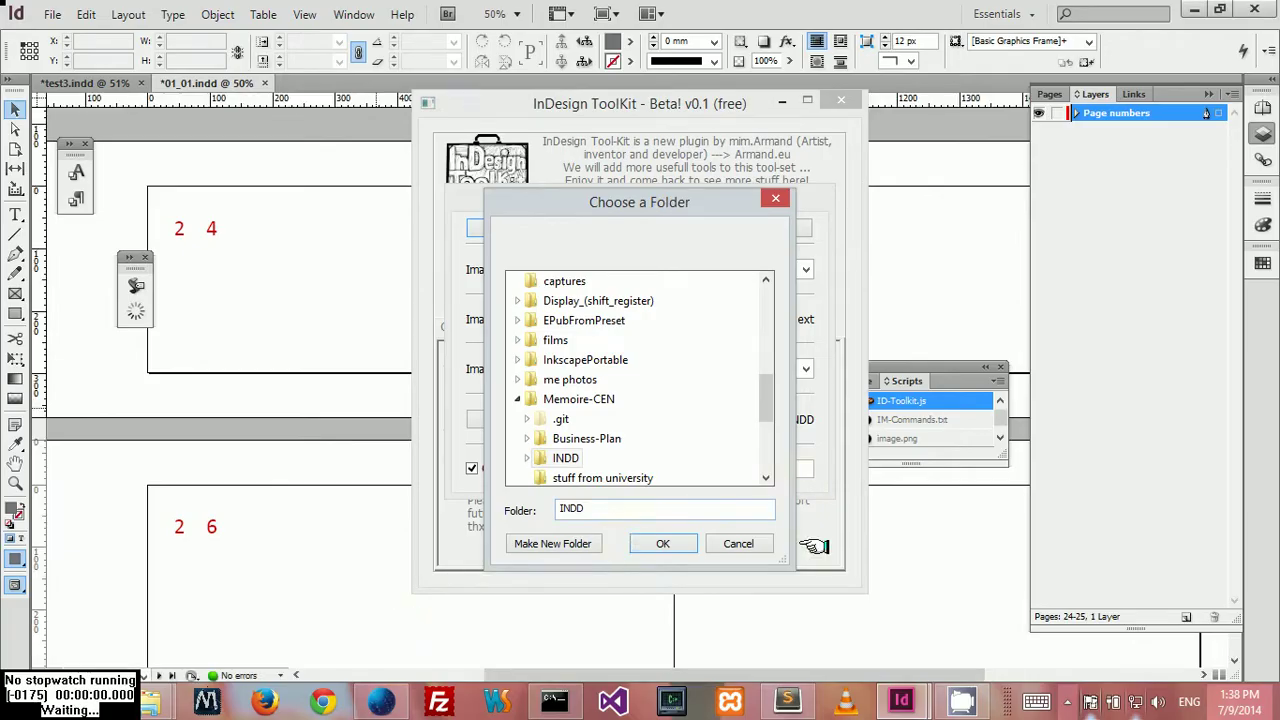
{"action": "left_click", "coordinate": [736, 543]}
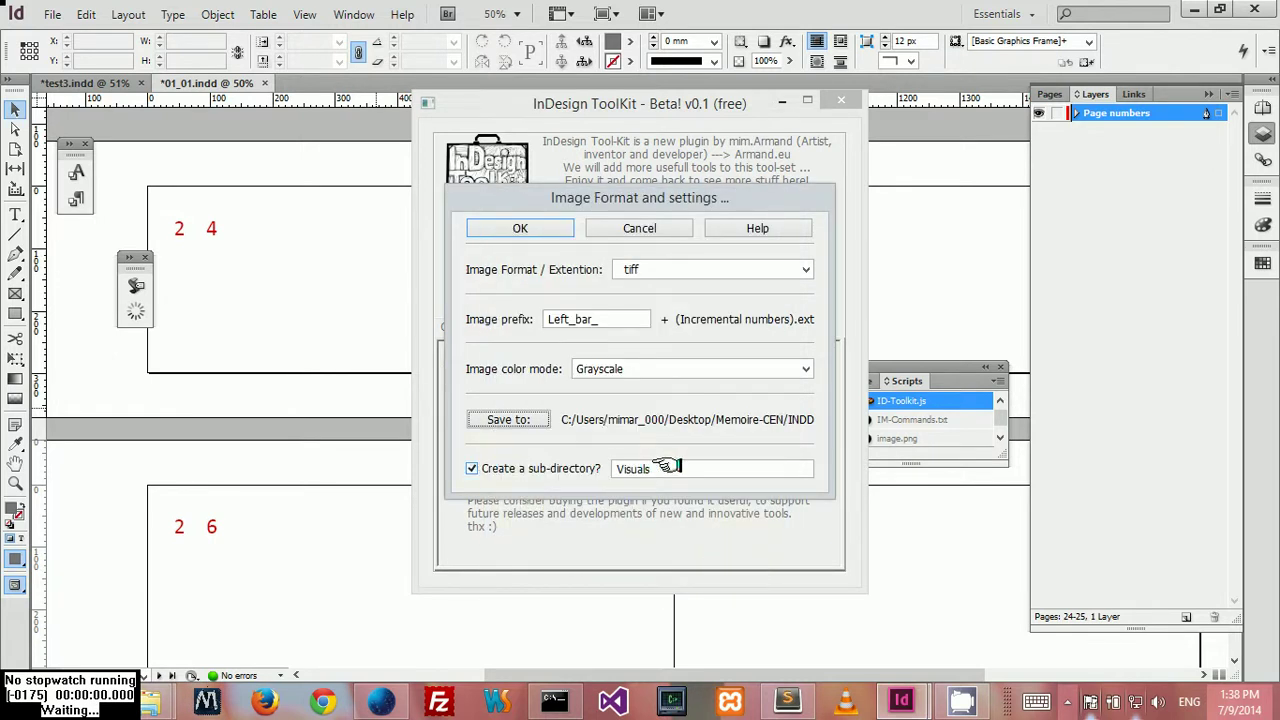
{"action": "left_click", "coordinate": [712, 467]}
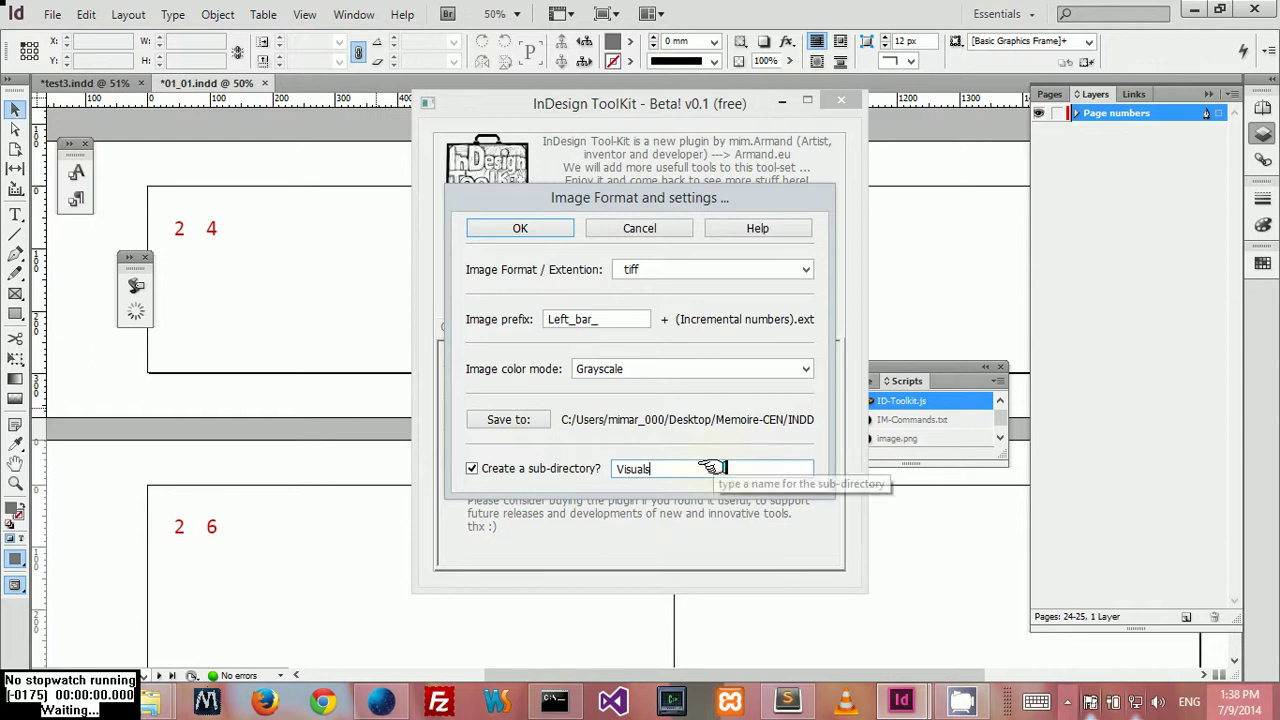
{"action": "key", "text": "ctrl+a"}
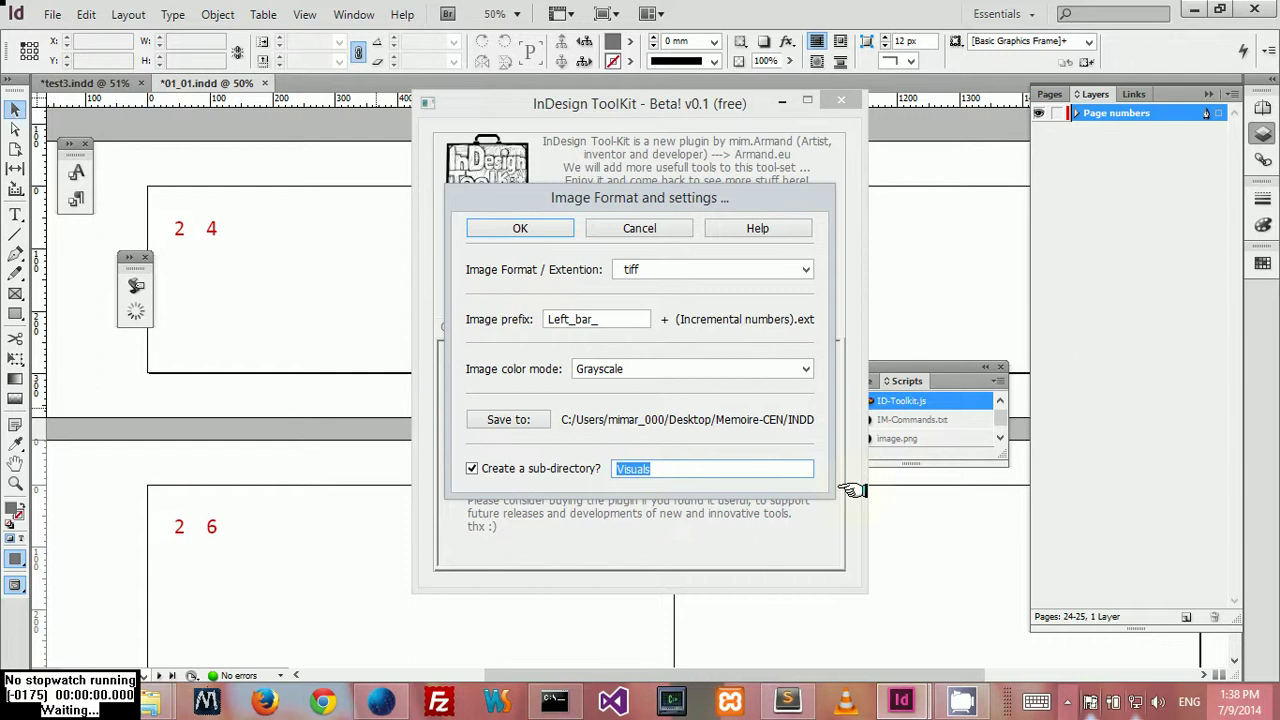
{"action": "left_click", "coordinate": [495, 228]}
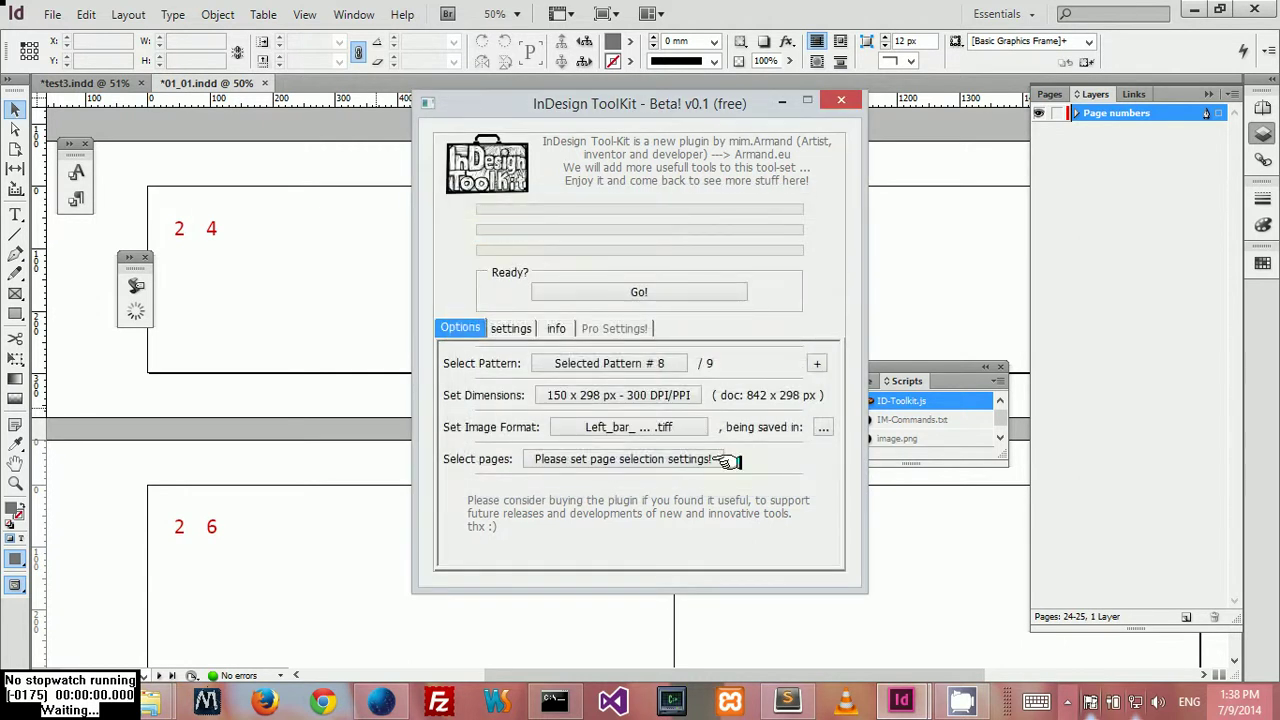
Step: Select all pages for generation while excluding pages 24 and 25
{"action": "left_click", "coordinate": [612, 459]}
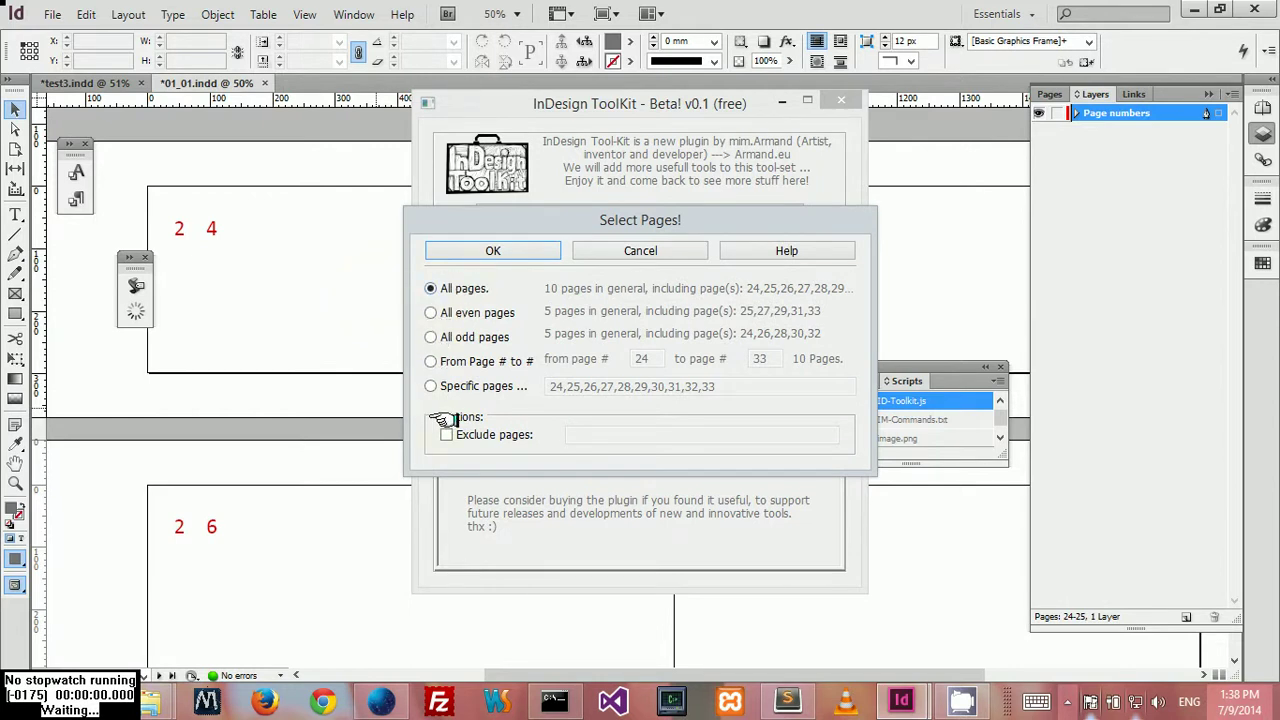
{"action": "left_click", "coordinate": [430, 288]}
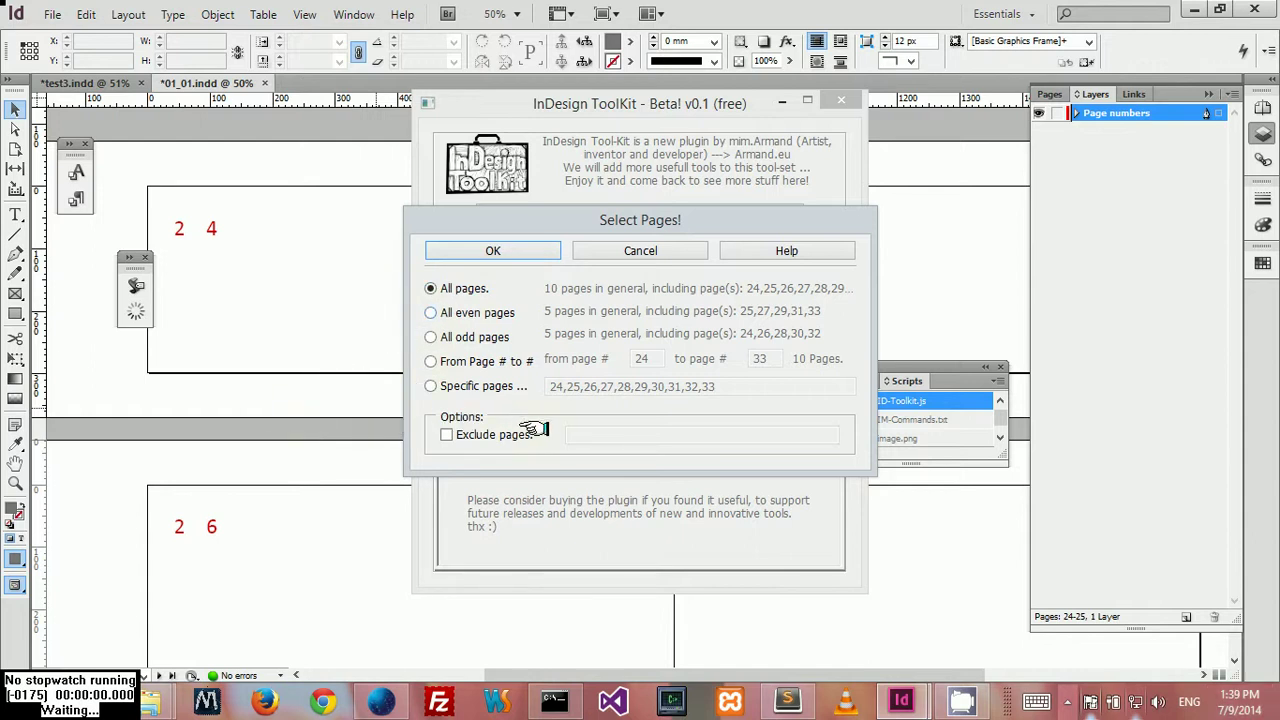
{"action": "left_click", "coordinate": [447, 435]}
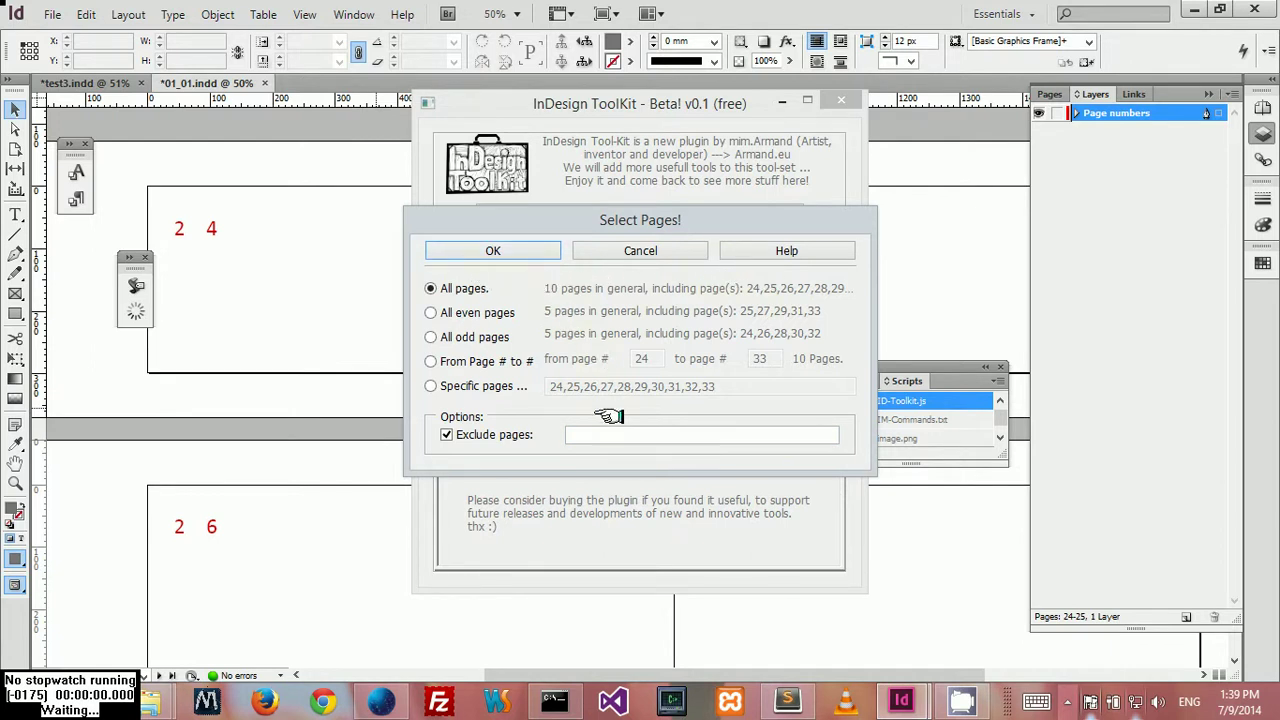
{"action": "mouse_move", "coordinate": [616, 437]}
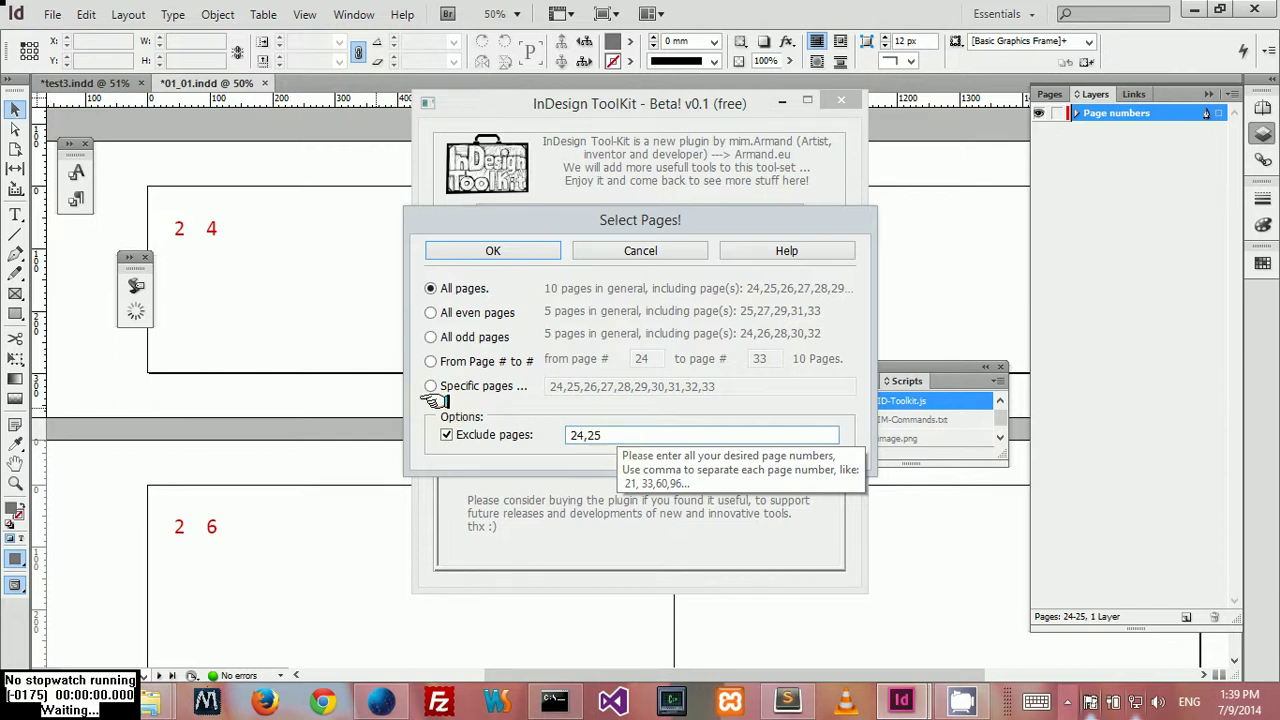
{"action": "key", "text": "Tab"}
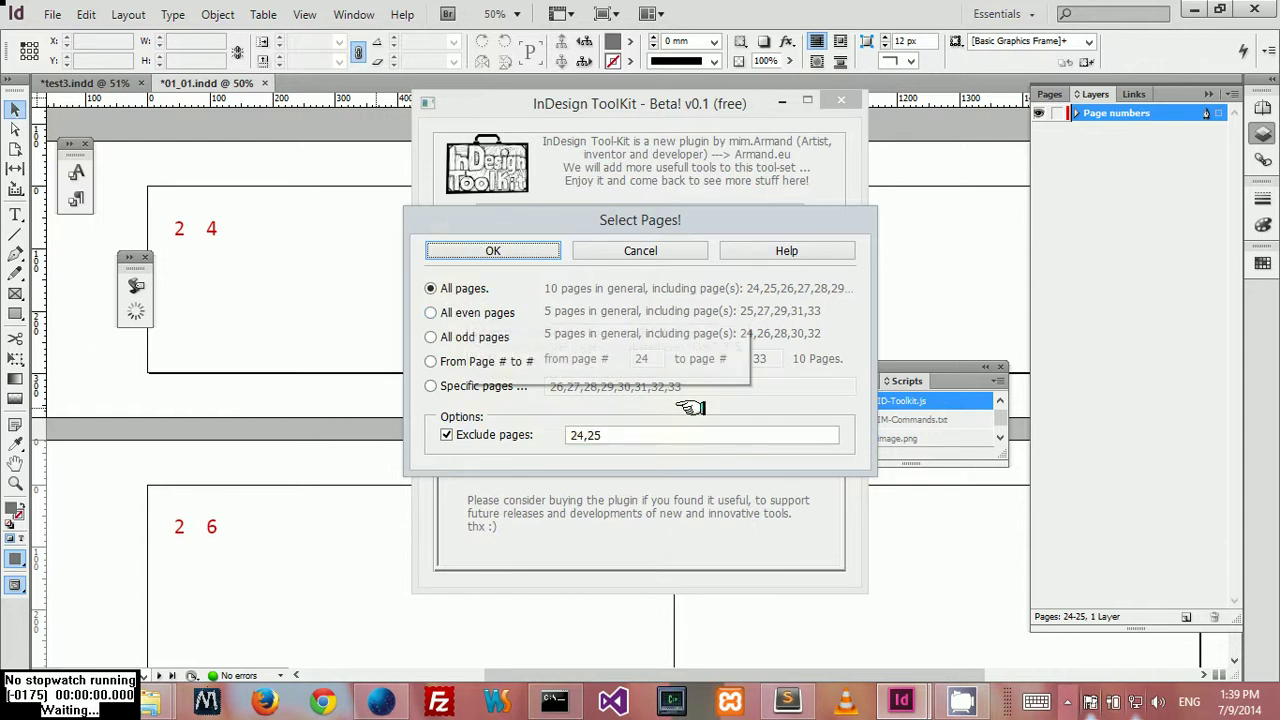
{"action": "key", "text": "alt+Tab"}
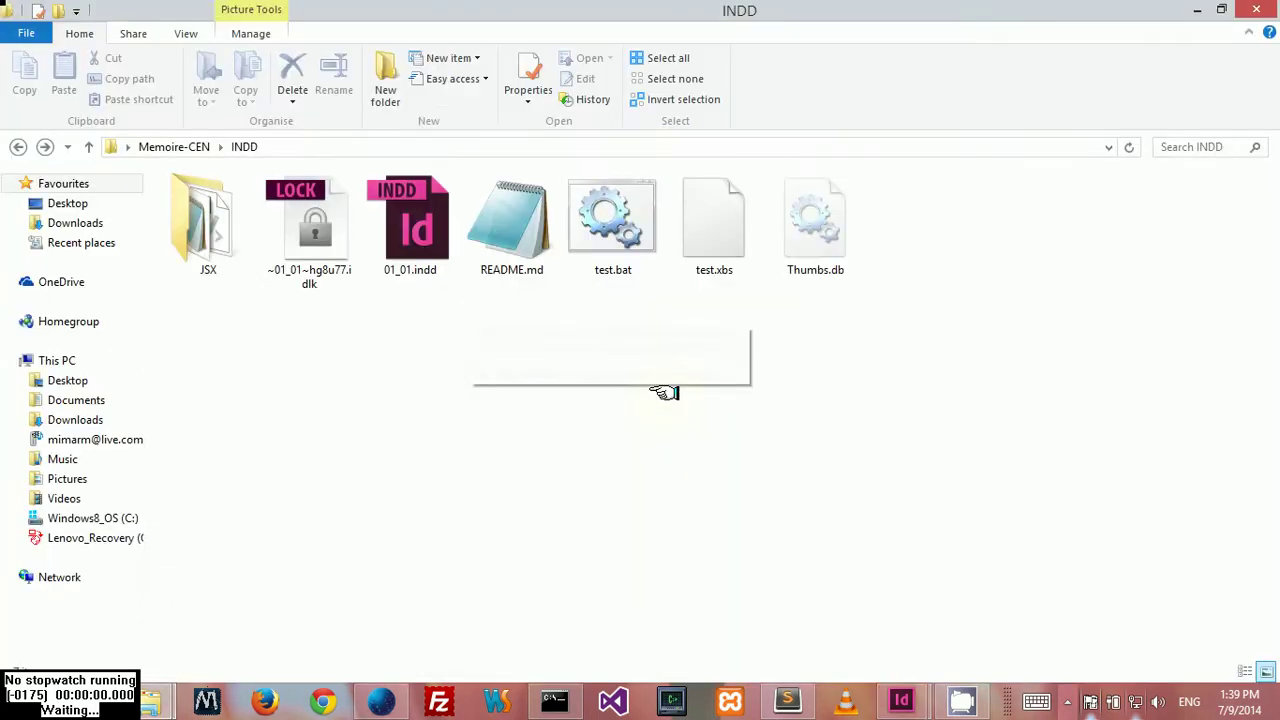
{"action": "key", "text": "alt+Tab"}
{"action": "key", "text": "alt+Tab"}
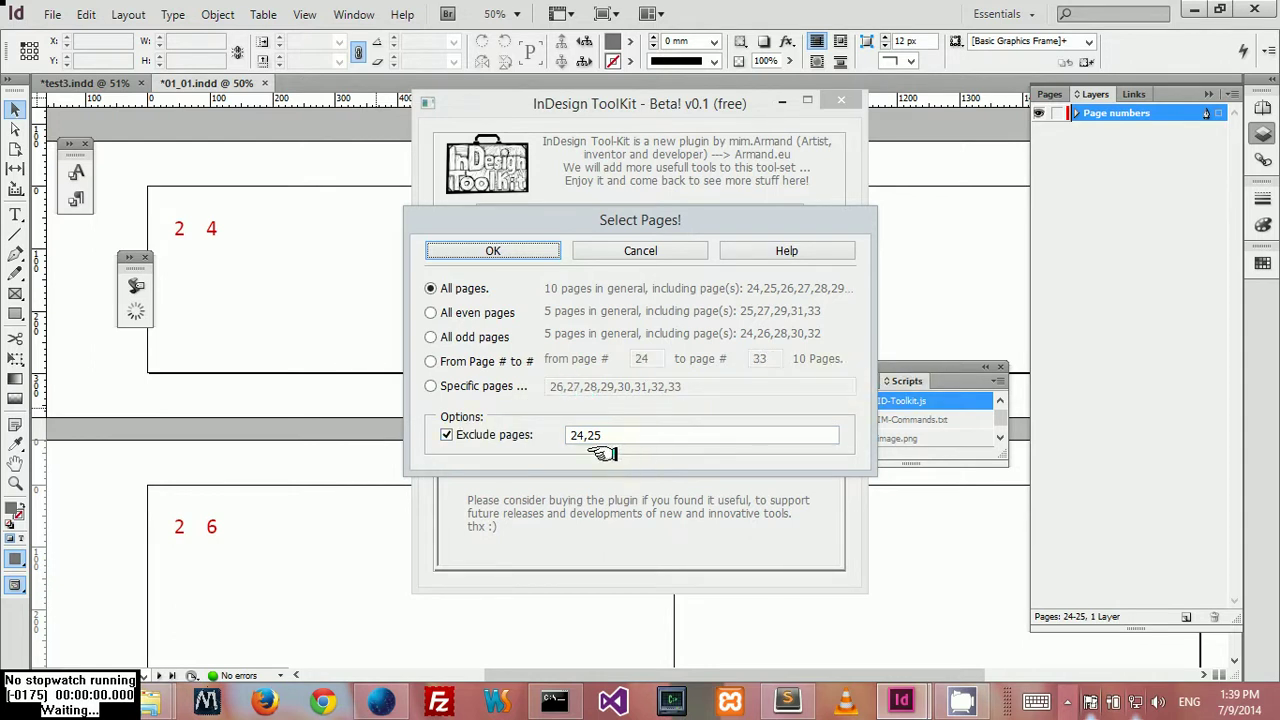
{"action": "left_click", "coordinate": [430, 313]}
{"action": "left_click", "coordinate": [430, 336]}
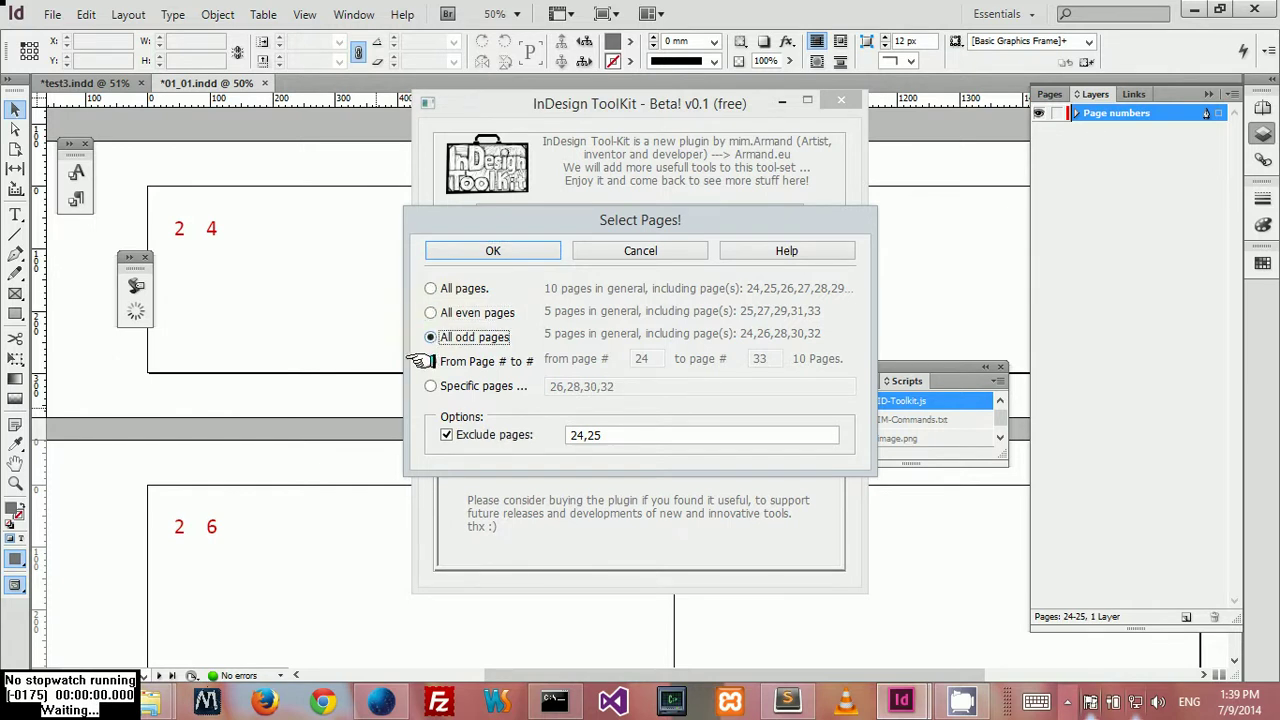
{"action": "left_click", "coordinate": [430, 361]}
{"action": "left_click", "coordinate": [430, 386]}
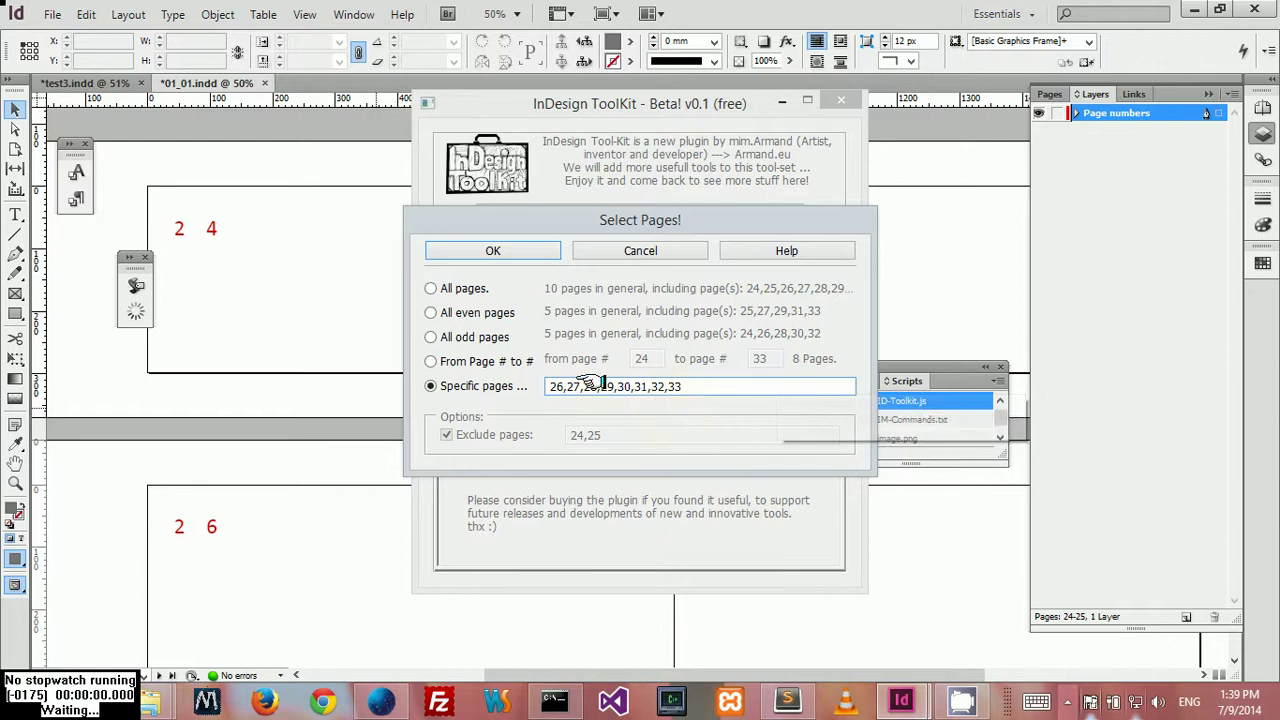
{"action": "left_click", "coordinate": [431, 288]}
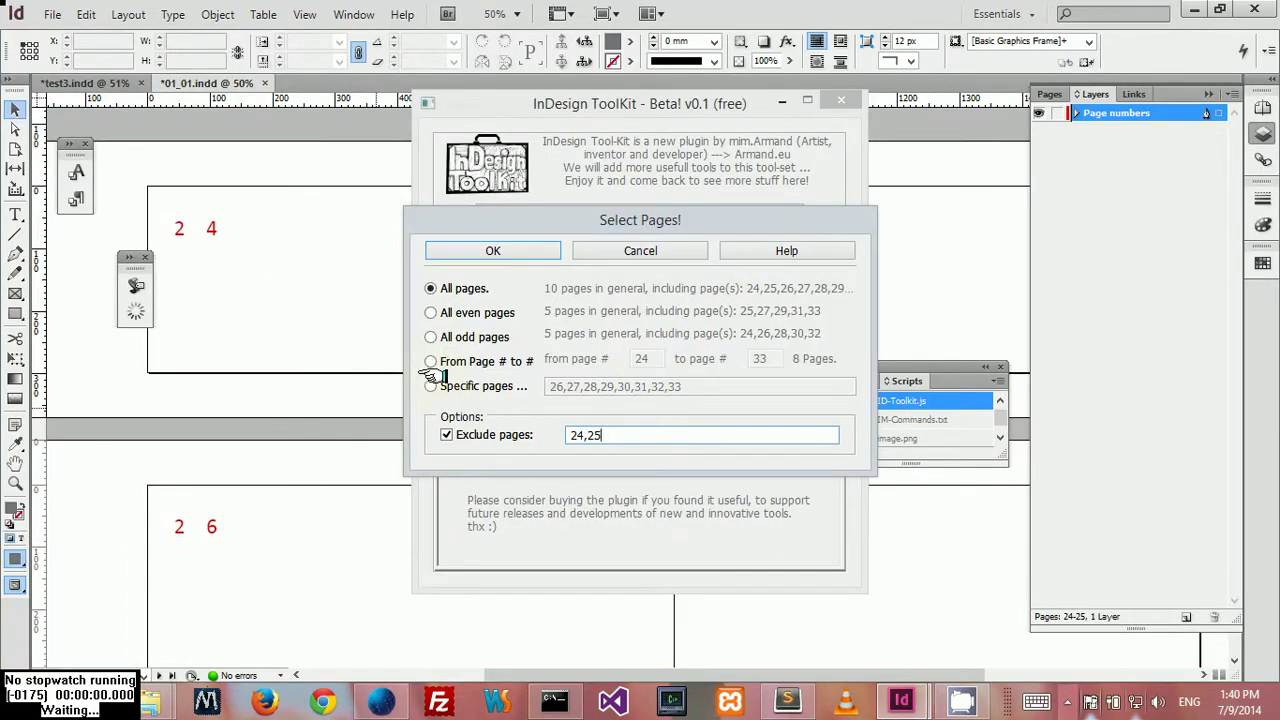
{"action": "left_click", "coordinate": [431, 386]}
{"action": "left_click", "coordinate": [690, 387]}
{"action": "type", "text": ","}
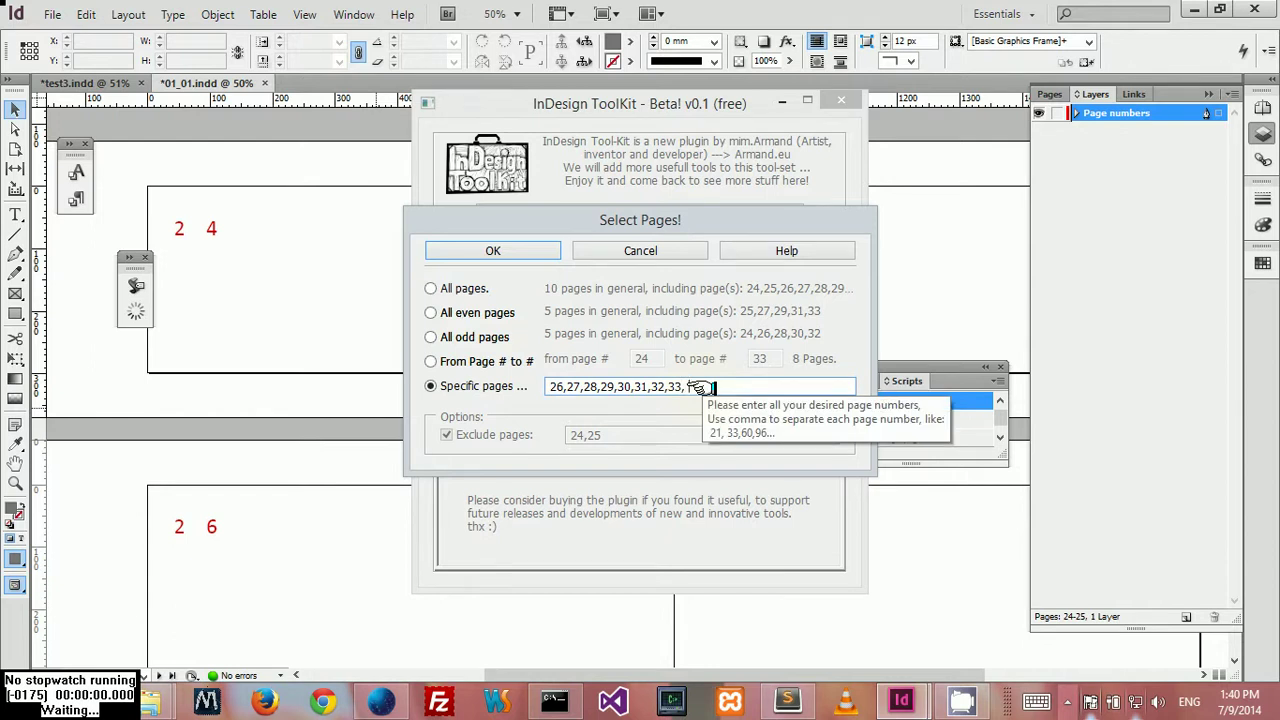
{"action": "key", "text": "Return"}
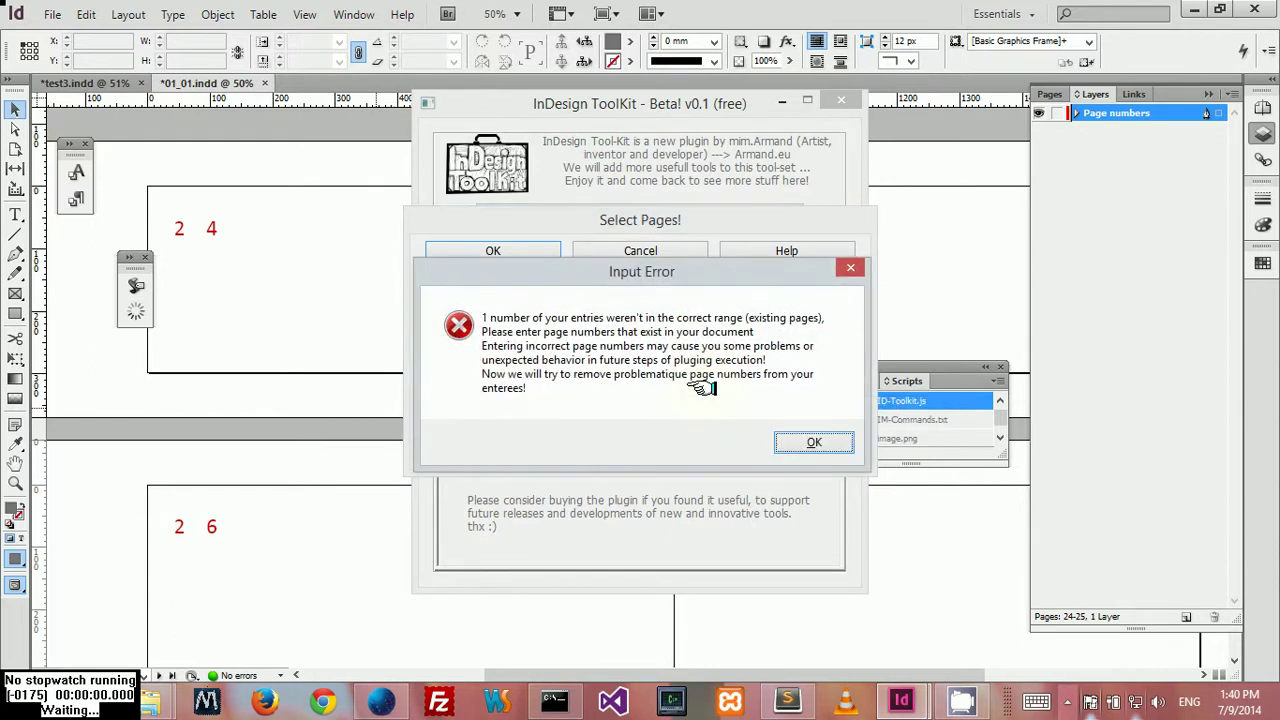
{"action": "left_click", "coordinate": [814, 437]}
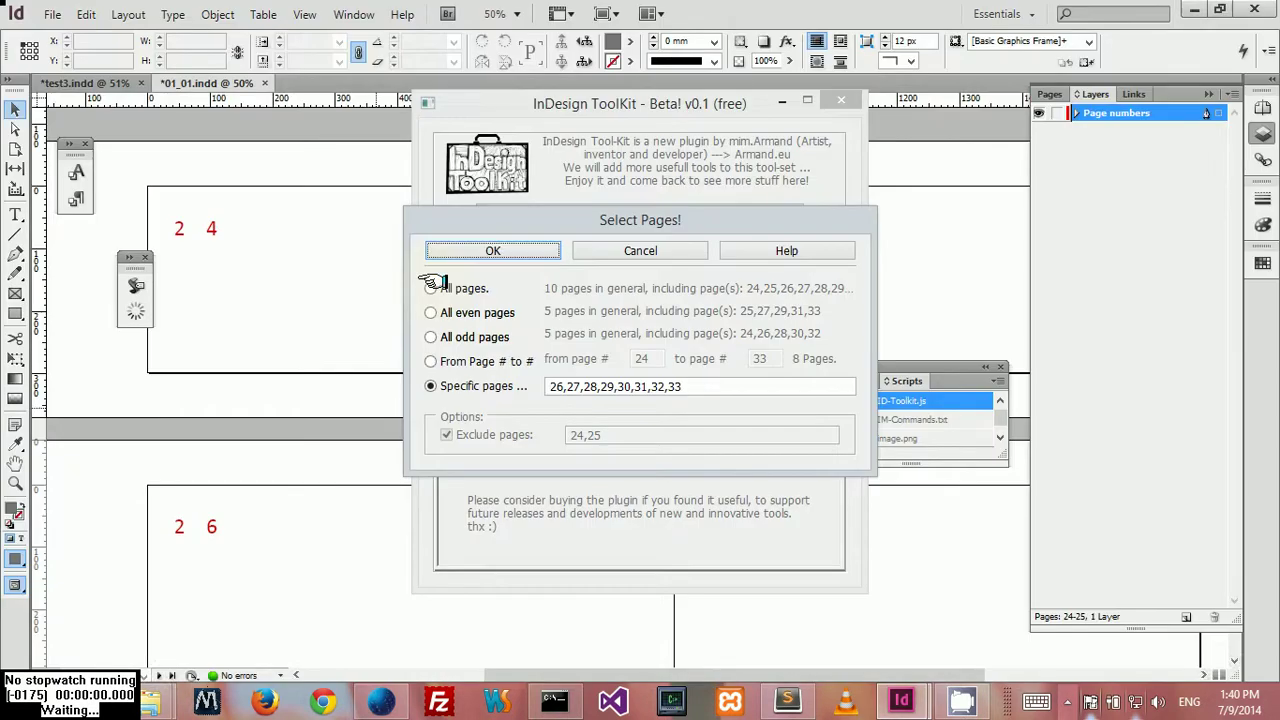
{"action": "left_click", "coordinate": [432, 286]}
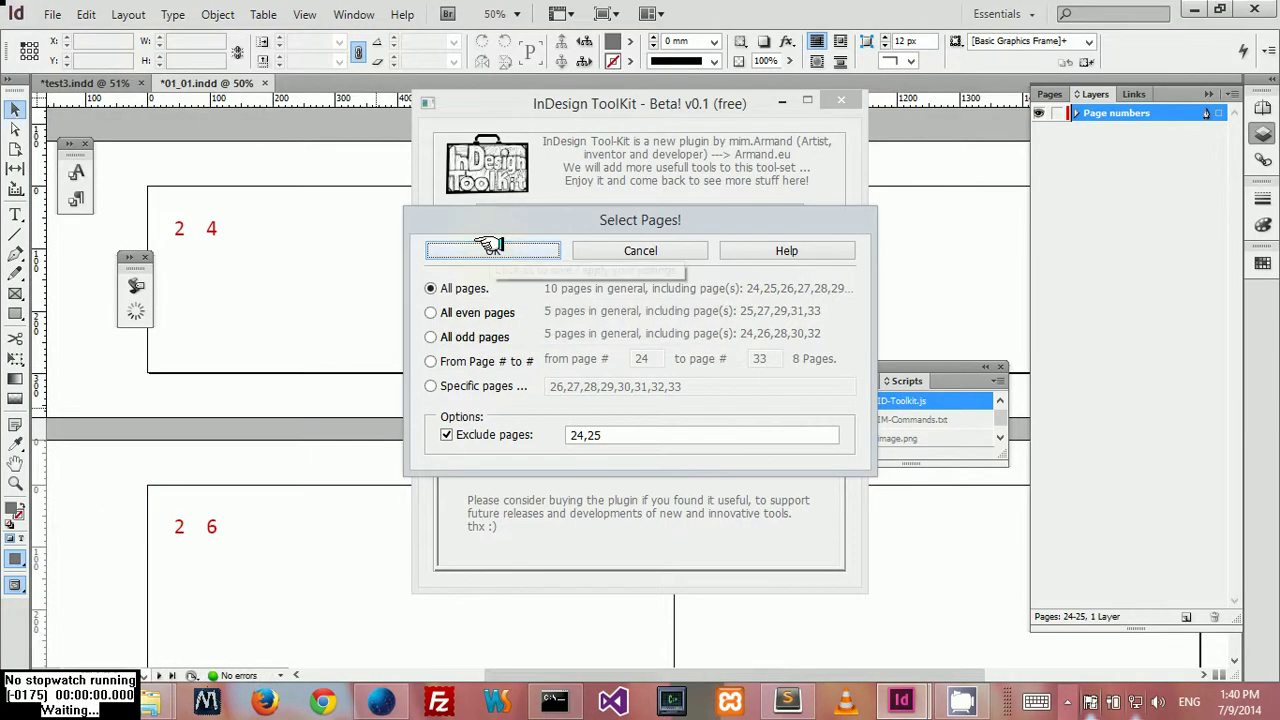
Step: Confirm the 8 pages, check the save folder, and generate and import the images
{"action": "left_click", "coordinate": [490, 247]}
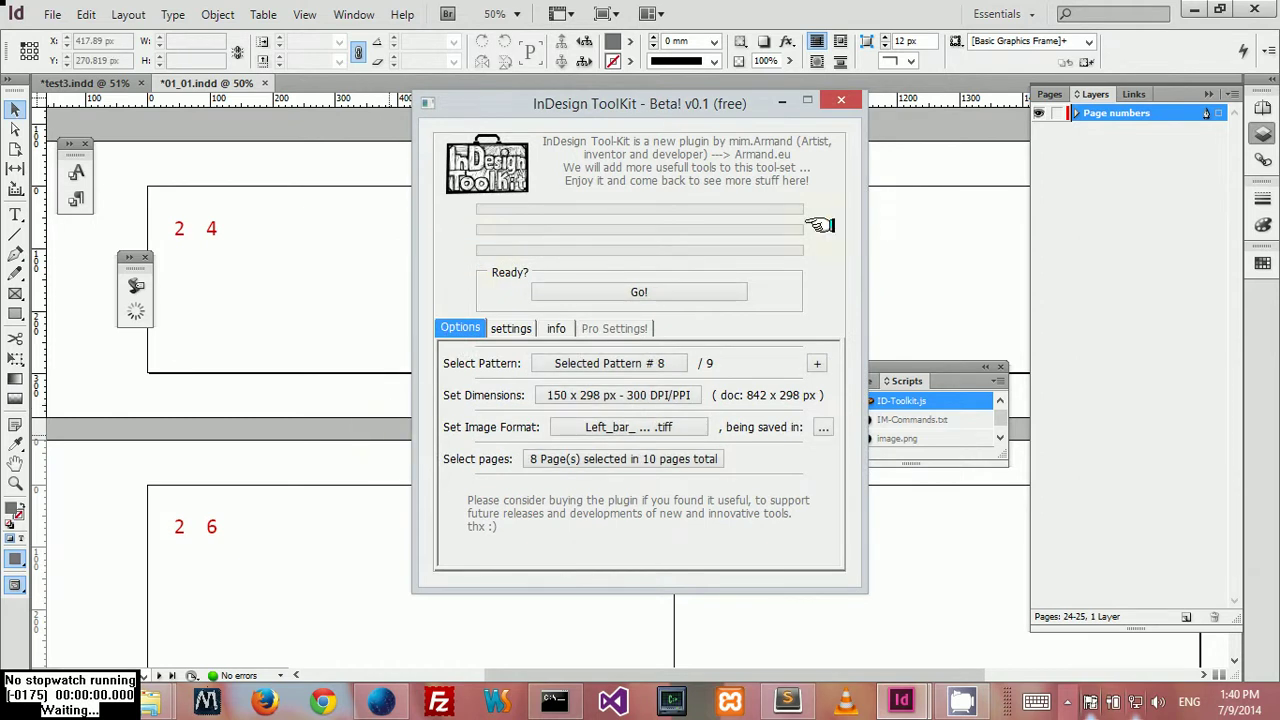
{"action": "left_click", "coordinate": [820, 424]}
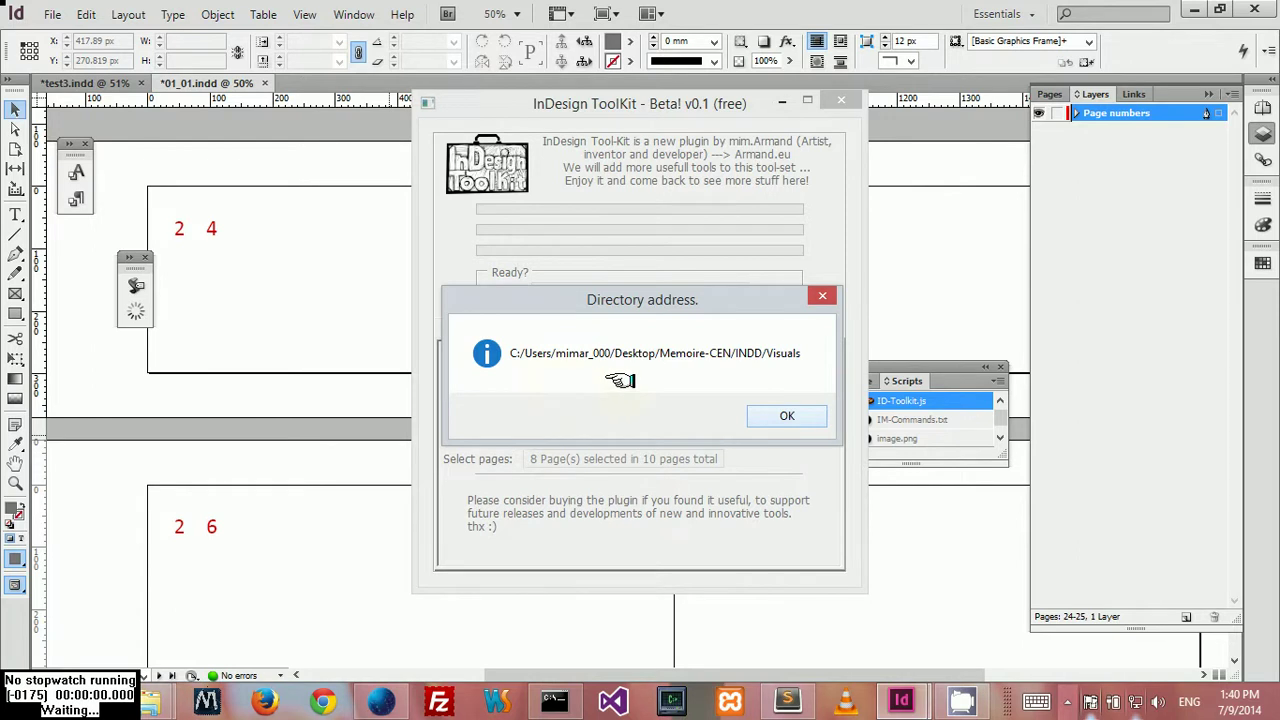
{"action": "left_click", "coordinate": [805, 413]}
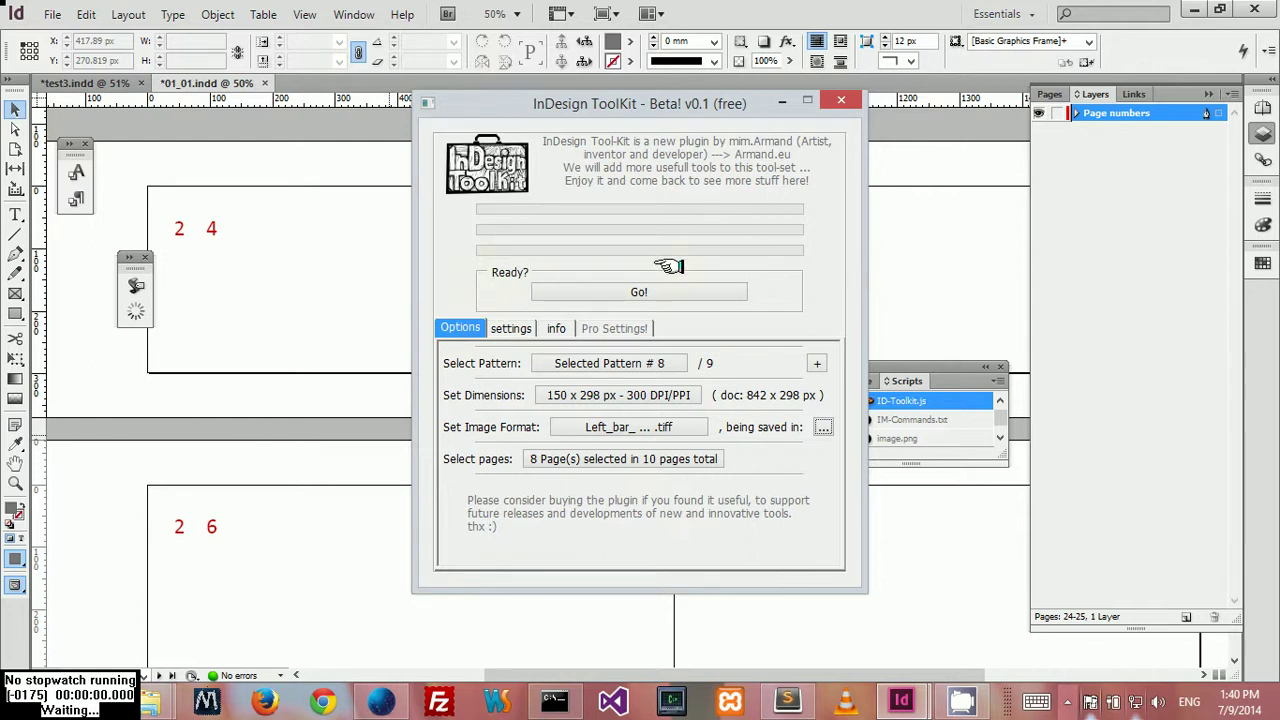
{"action": "left_click", "coordinate": [636, 296]}
{"action": "key", "text": "alt+Tab"}
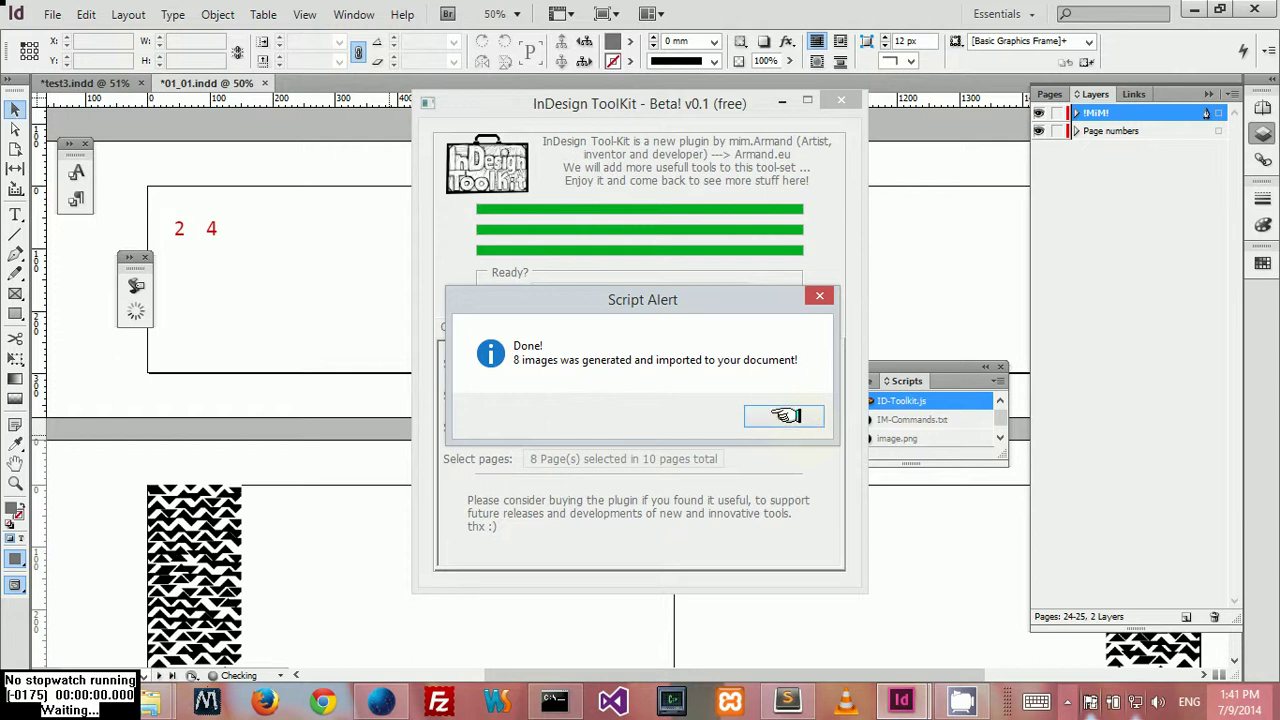
Step: Dismiss the script alert, hide all panels and zoom out over the new triangle sidebars
{"action": "left_click", "coordinate": [784, 417]}
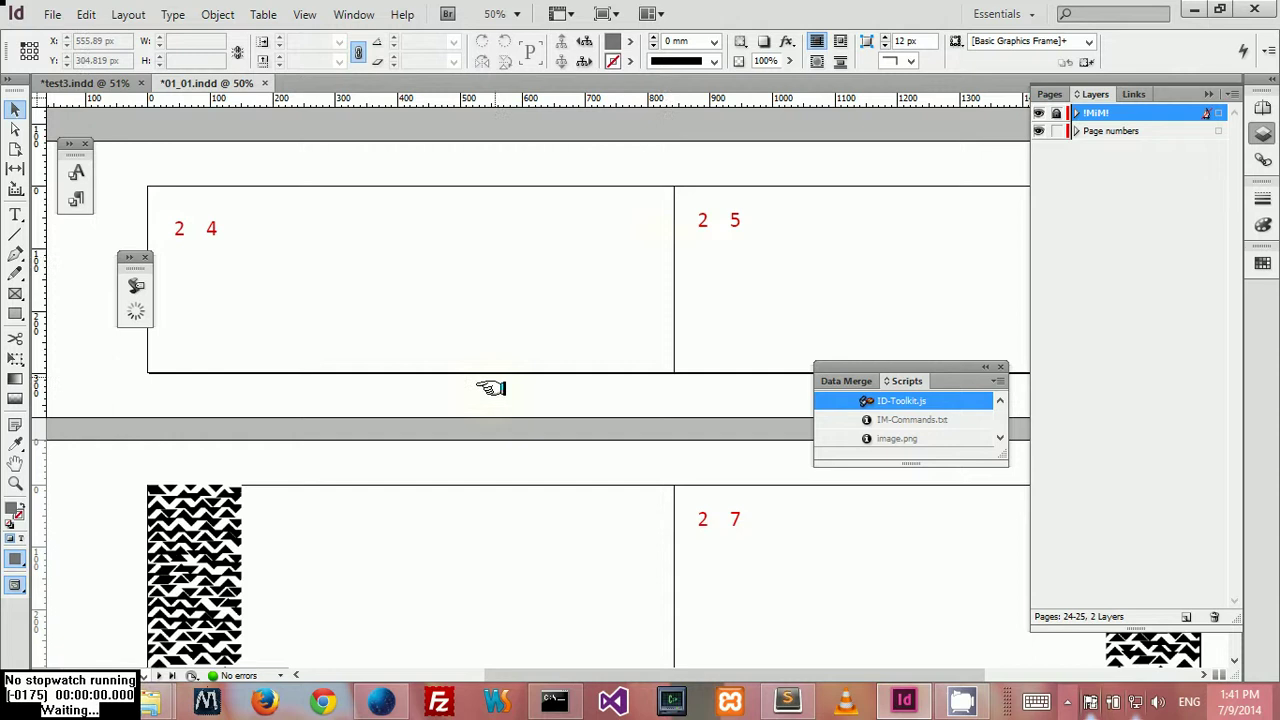
{"action": "key", "text": "Tab"}
{"action": "scroll", "coordinate": [490, 388], "scroll_direction": "down", "scroll_amount": 8}
{"action": "scroll", "coordinate": [490, 388], "scroll_direction": "up", "scroll_amount": 8}
{"action": "key", "text": "ctrl+minus"}
{"action": "key", "text": "ctrl+minus"}
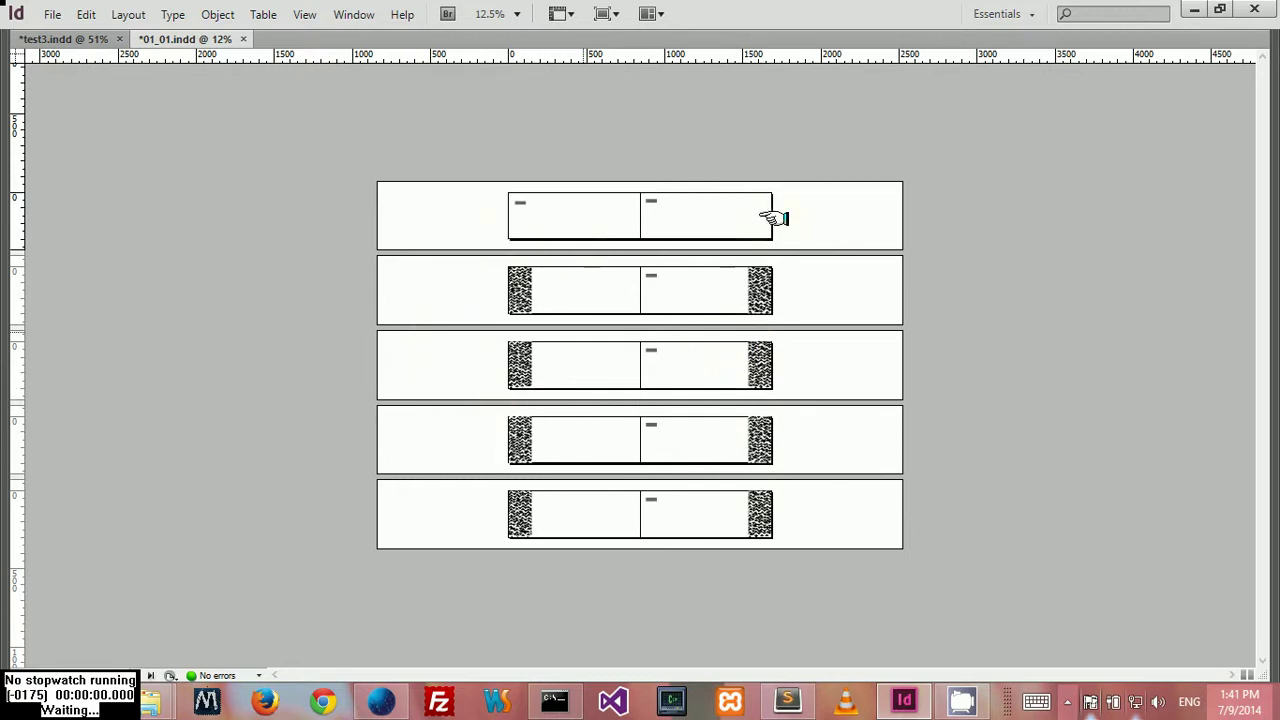
Step: Inspect the black-and-white sidebars across spreads 26–33, then switch to the project folder in File Explorer
{"action": "key", "text": "alt+Tab"}
{"action": "key", "text": "alt+Tab"}
{"action": "scroll", "coordinate": [775, 218], "scroll_direction": "up", "scroll_amount": 5}
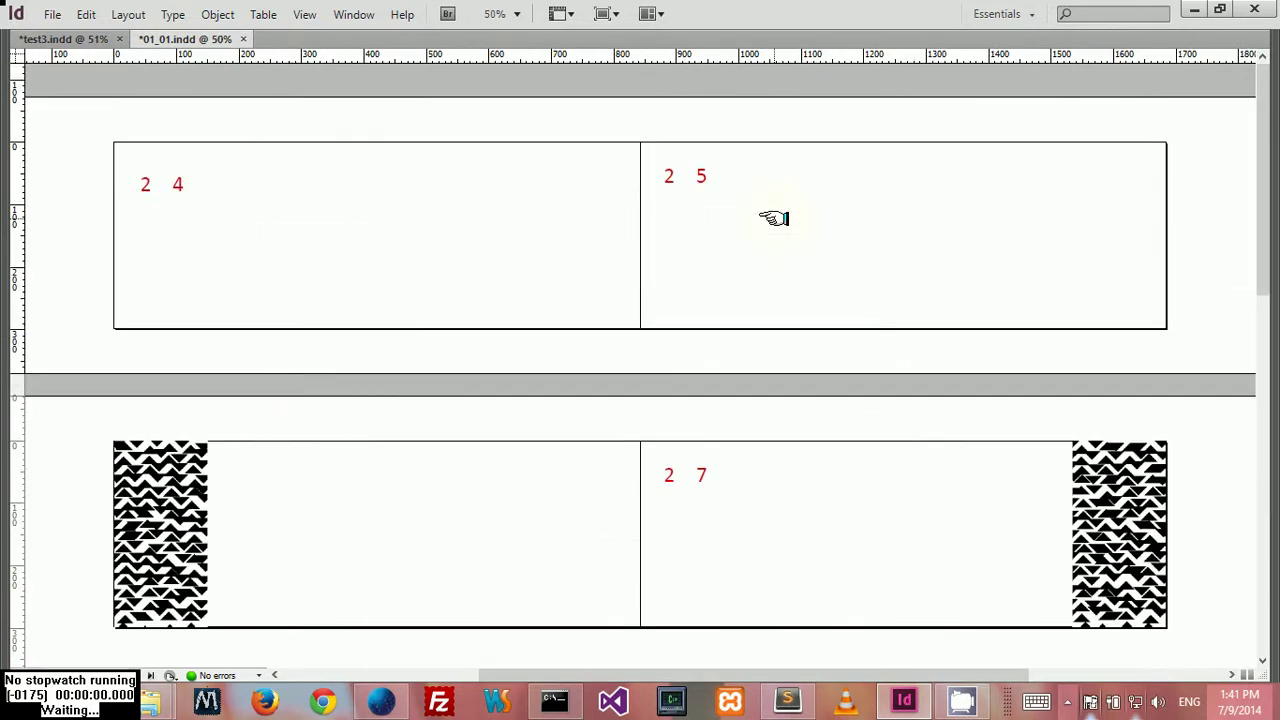
{"action": "scroll", "coordinate": [775, 218], "scroll_direction": "down", "scroll_amount": 3}
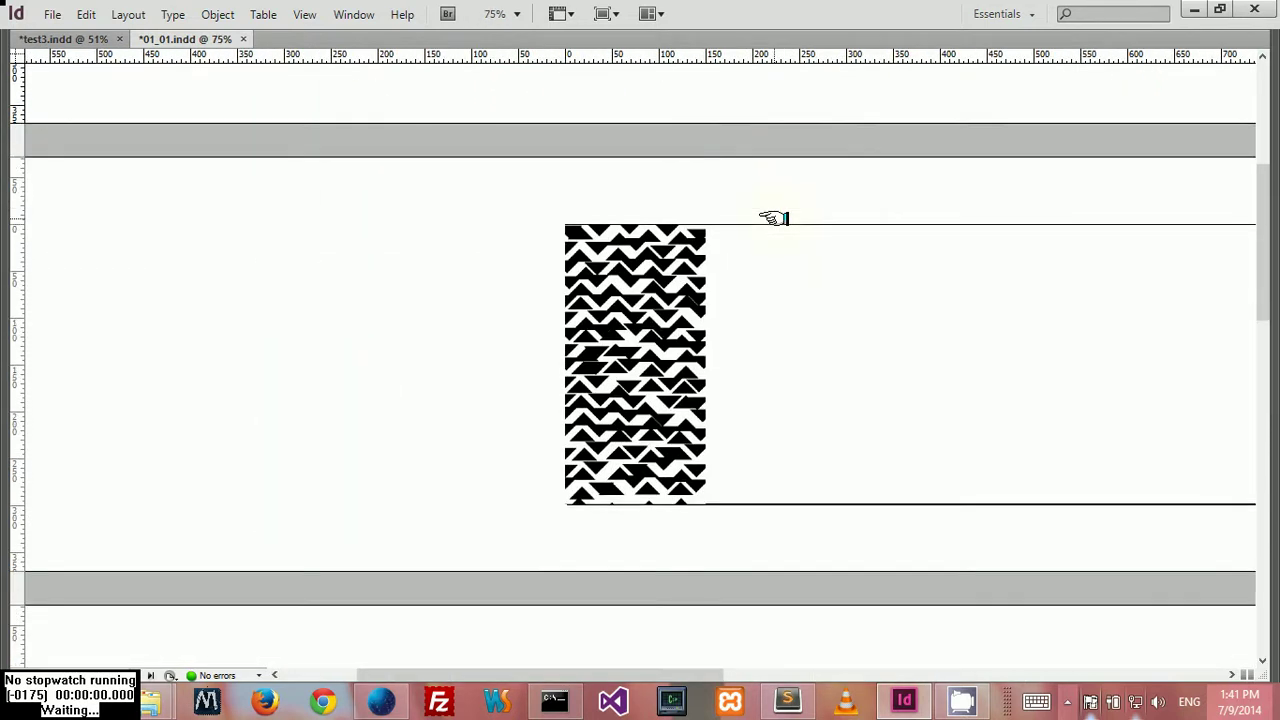
{"action": "scroll", "coordinate": [775, 218], "scroll_direction": "up", "scroll_amount": 2}
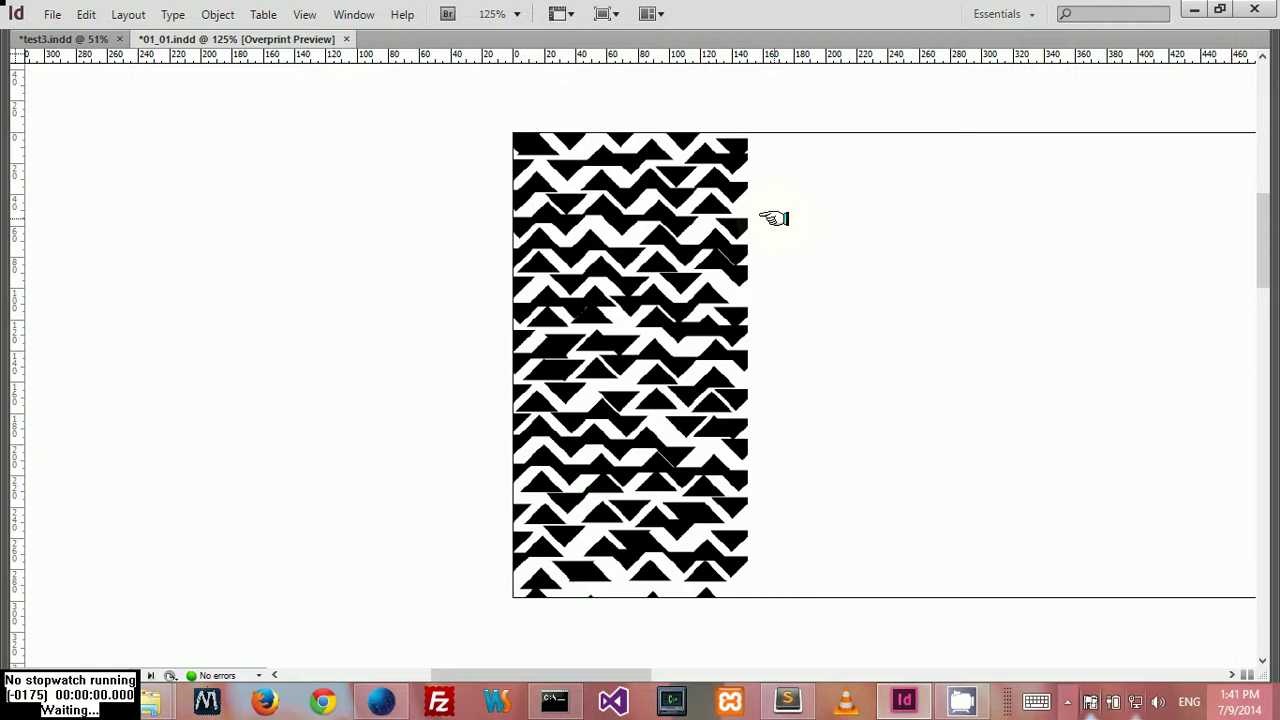
{"action": "scroll", "coordinate": [775, 218], "scroll_direction": "right", "scroll_amount": 6}
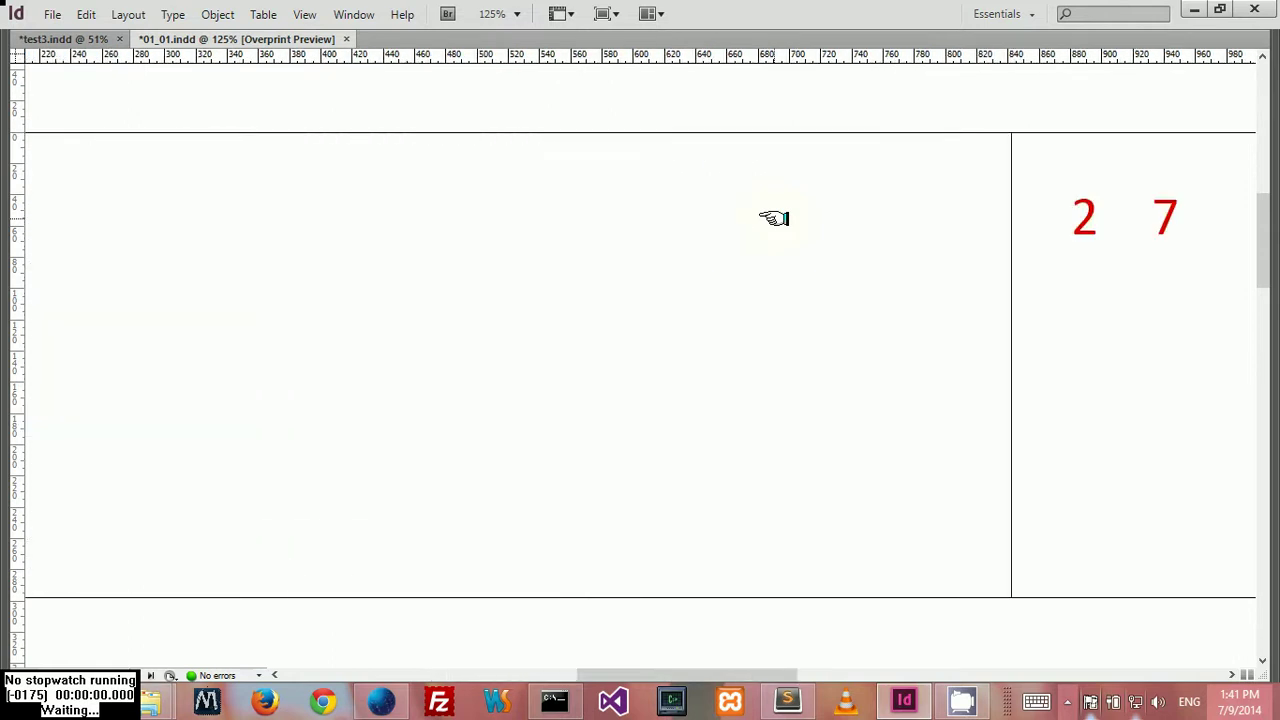
{"action": "scroll", "coordinate": [775, 218], "scroll_direction": "down", "scroll_amount": 3}
{"action": "scroll", "coordinate": [775, 218], "scroll_direction": "down", "scroll_amount": 2}
{"action": "key", "text": "alt+Tab"}
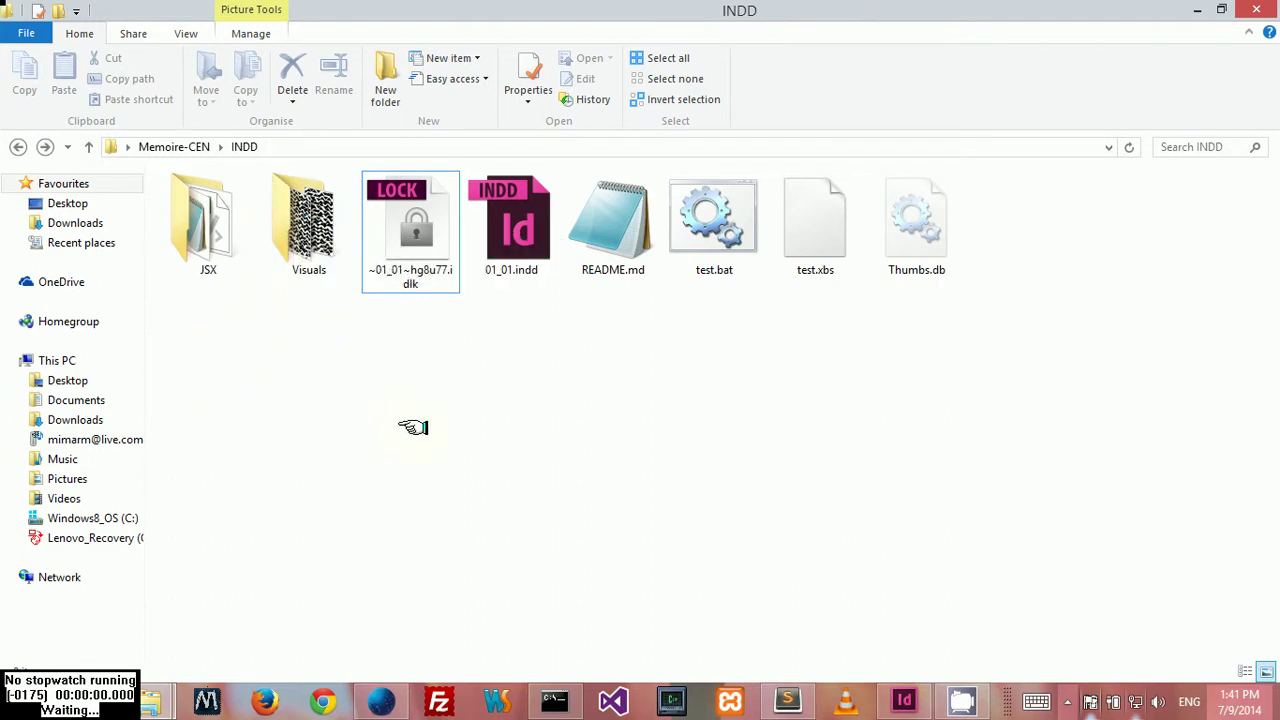
Step: Open the Visuals folder and preview Left_bar_26.tif and the following images in Photo Viewer
{"action": "double_click", "coordinate": [303, 222]}
{"action": "double_click", "coordinate": [188, 228]}
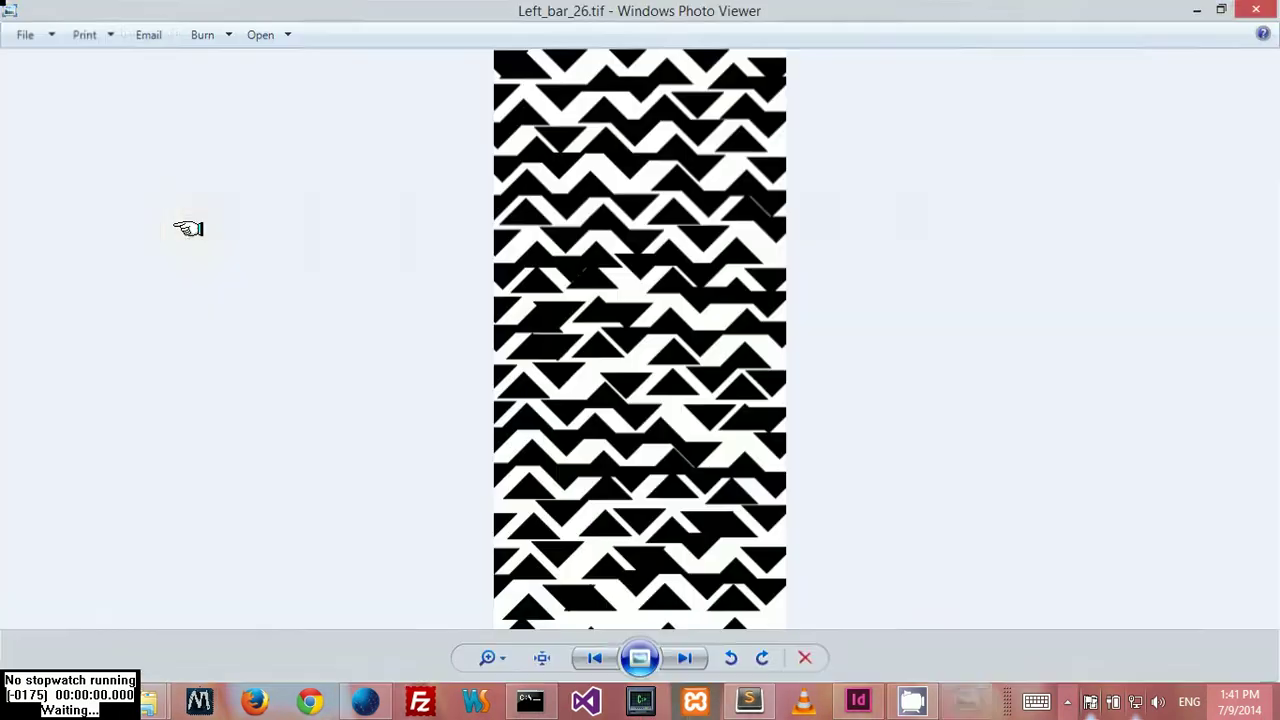
{"action": "key", "text": "Right"}
{"action": "key", "text": "Right"}
{"action": "key", "text": "Right"}
{"action": "key", "text": "Right"}
{"action": "key", "text": "Right"}
{"action": "key", "text": "Right"}
{"action": "key", "text": "Right"}
{"action": "key", "text": "Right"}
{"action": "key", "text": "Right"}
{"action": "key", "text": "Right"}
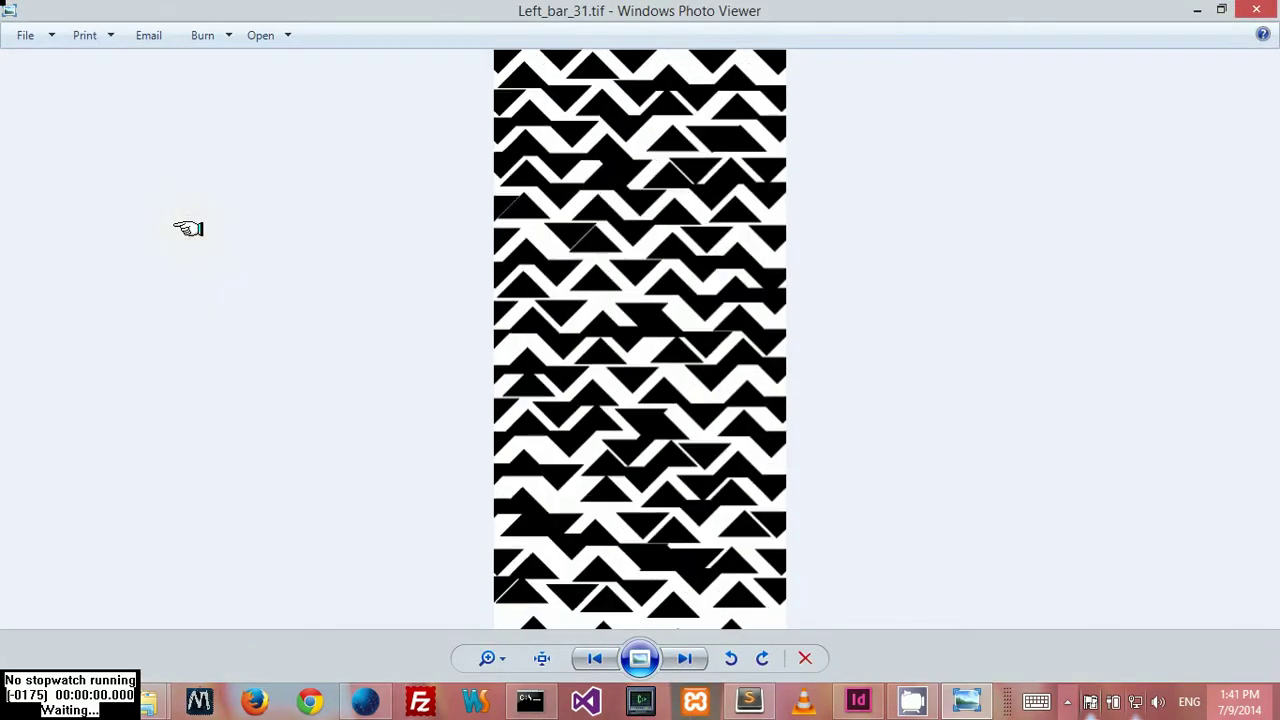
{"action": "key", "text": "Right"}
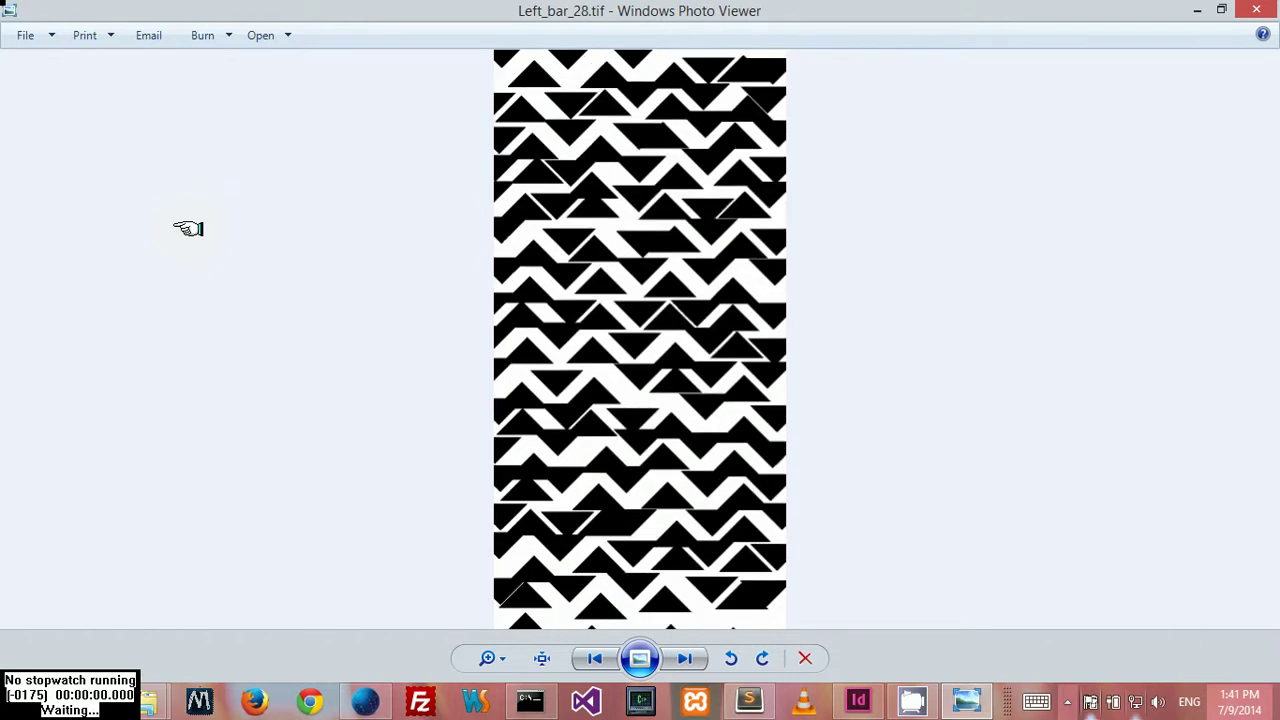
{"action": "key", "text": "Escape"}
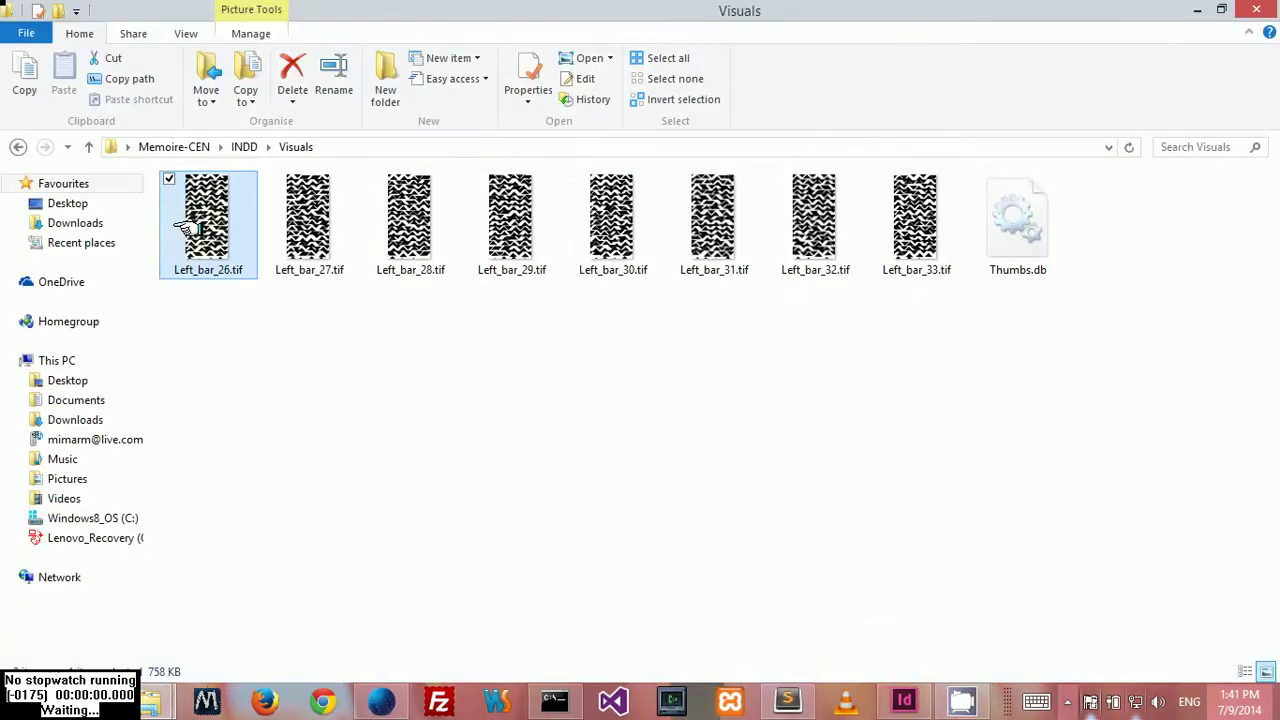
Step: Return to 01_01.indd, restore the toolbox, control bar and panels, and scroll through the spreads
{"action": "key", "text": "alt+Tab"}
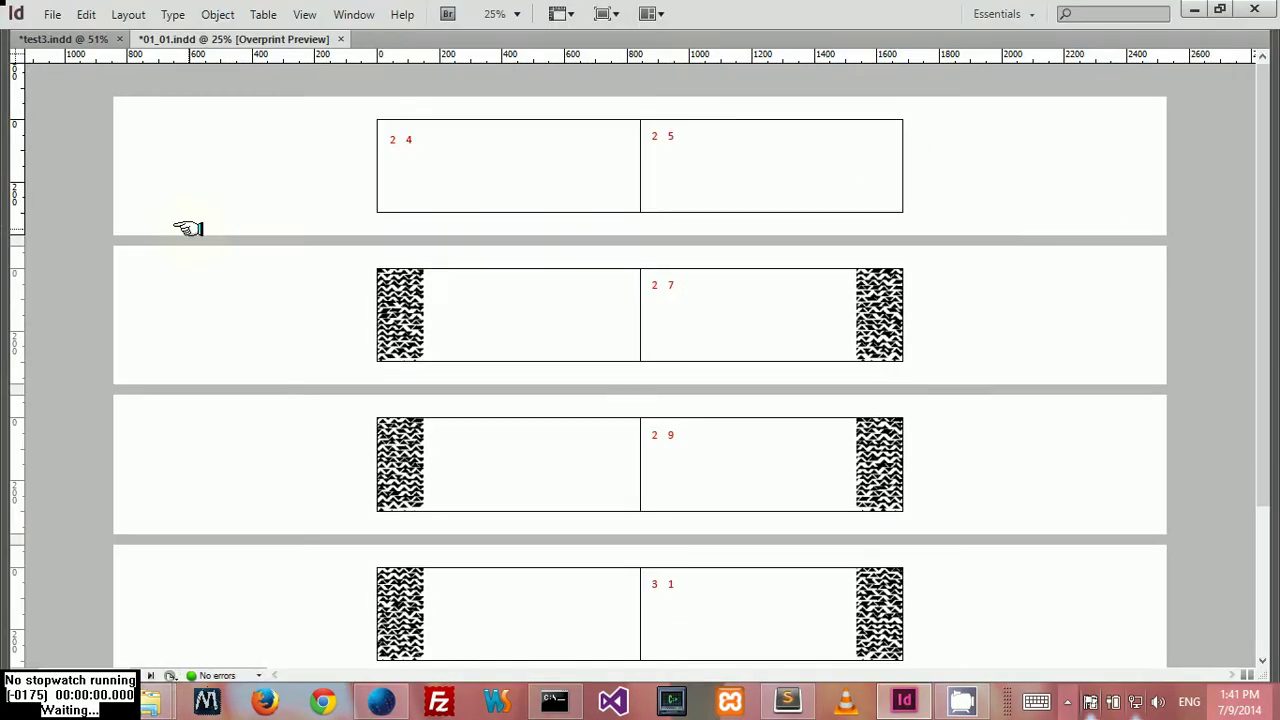
{"action": "key", "text": "alt+Tab"}
{"action": "key", "text": "alt+Tab"}
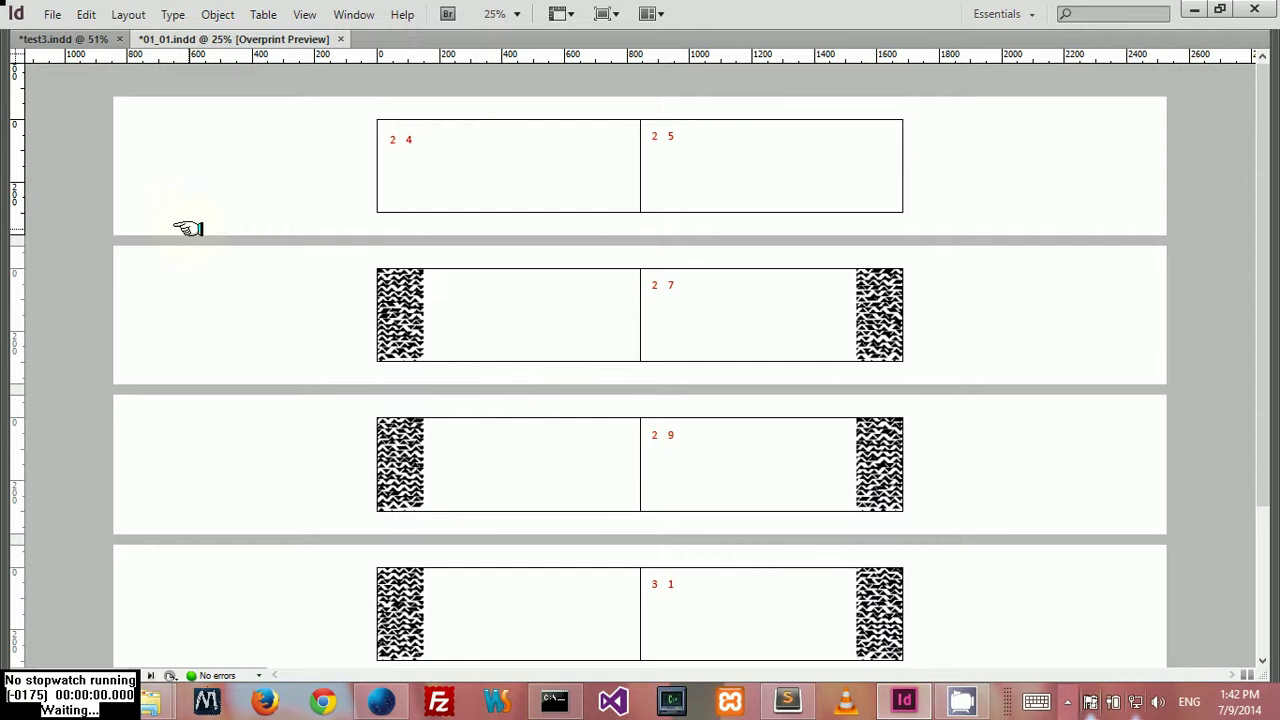
{"action": "key", "text": "alt+Tab"}
{"action": "key", "text": "alt+Tab"}
{"action": "key", "text": "Tab"}
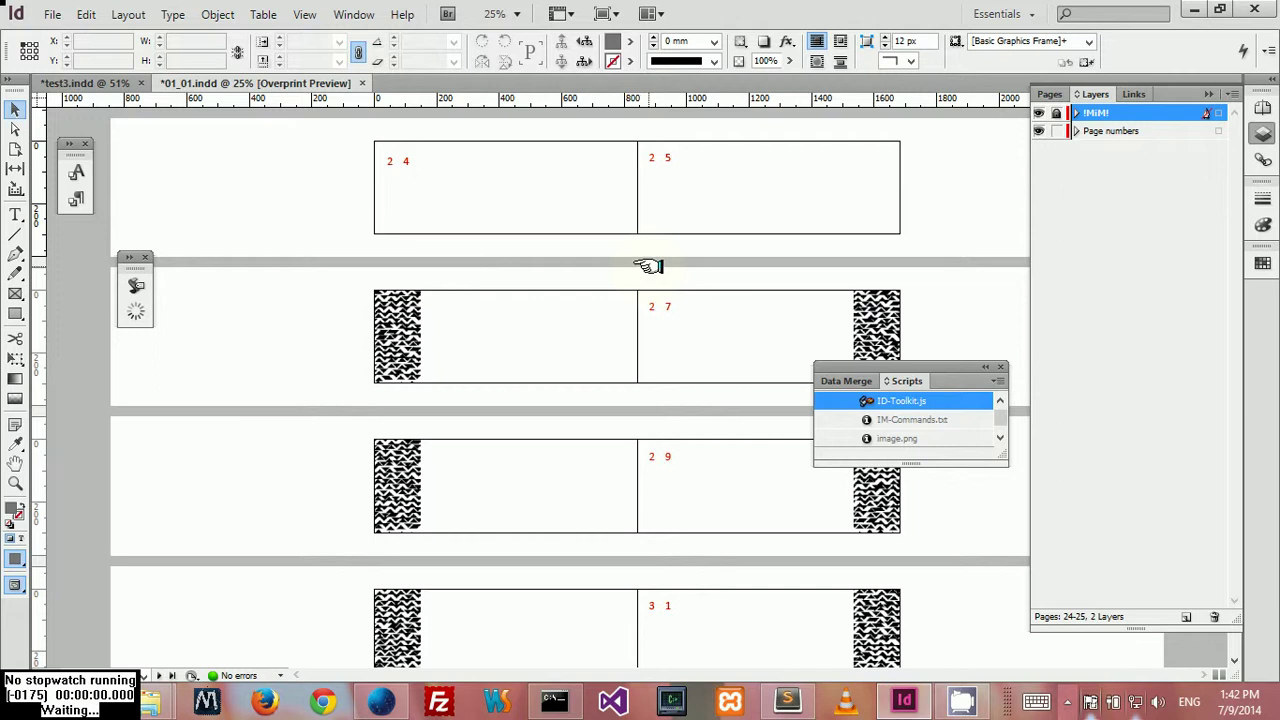
{"action": "scroll", "coordinate": [648, 266], "scroll_direction": "down", "scroll_amount": 3}
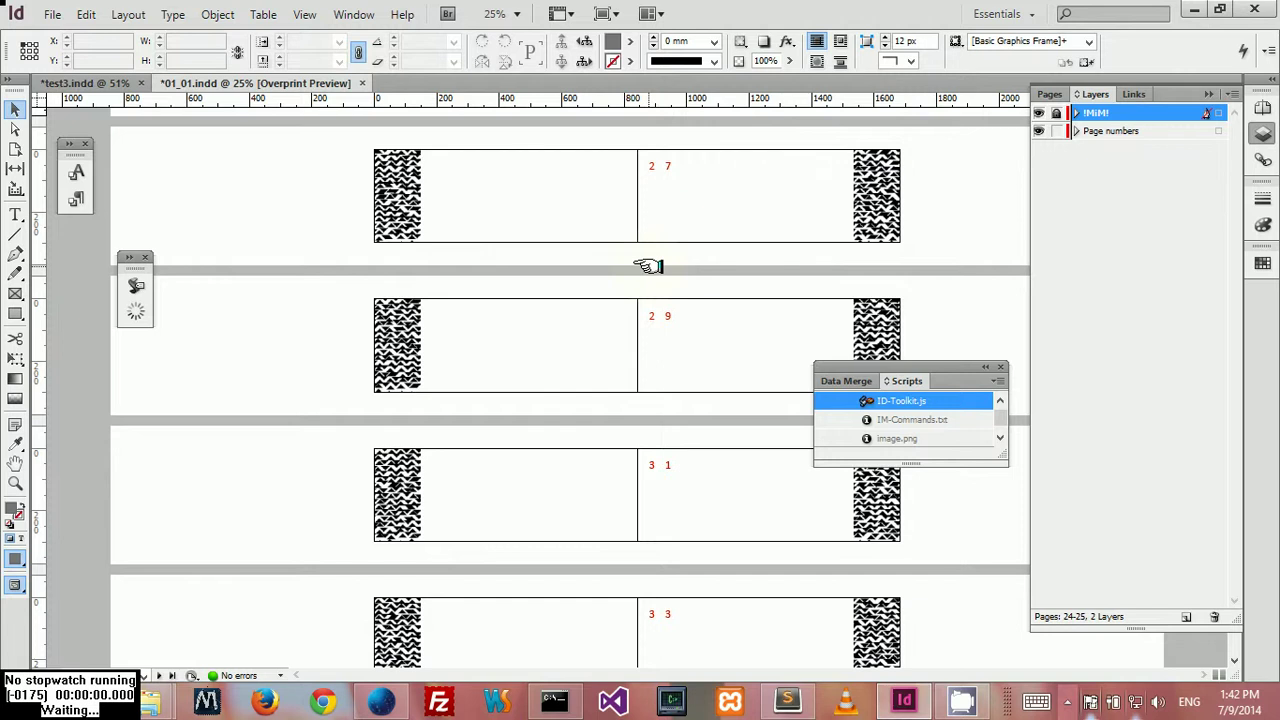
Step: Confirm in the Details properties that Left_bar_26.tif is 625 x 1241 pixels at 300 dpi
{"action": "key", "text": "alt+Tab"}
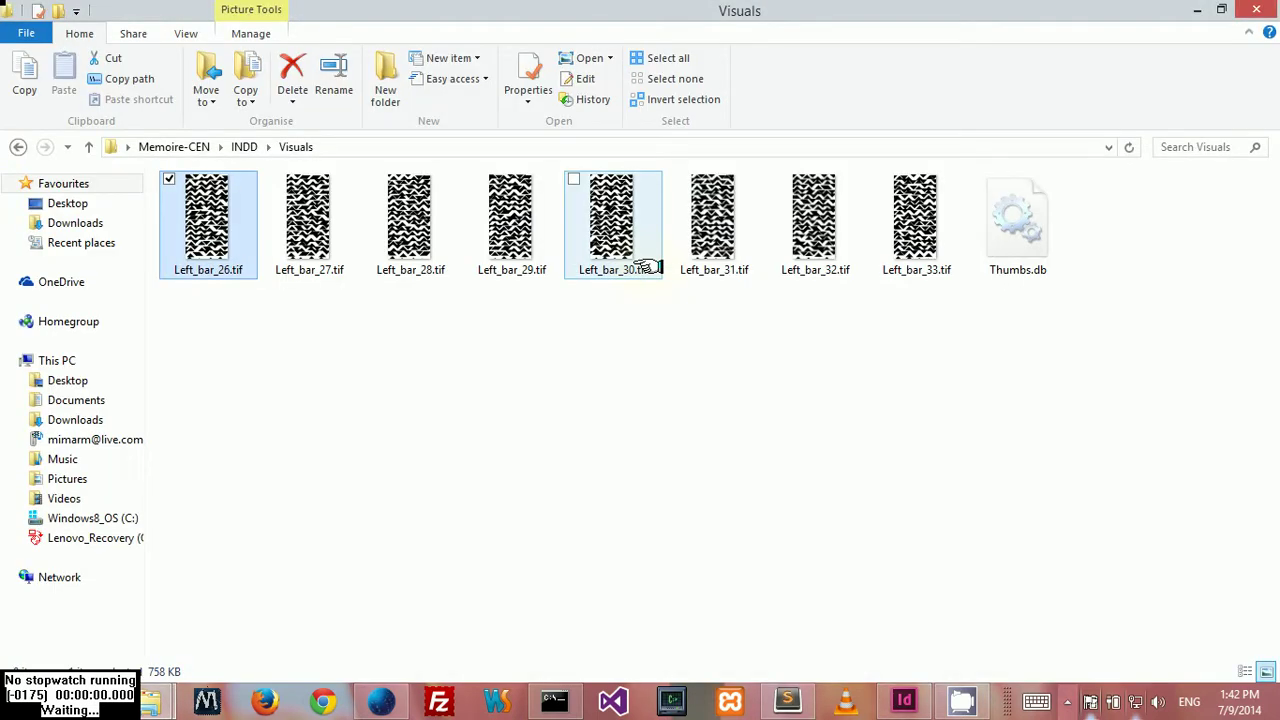
{"action": "key", "text": "alt+Return"}
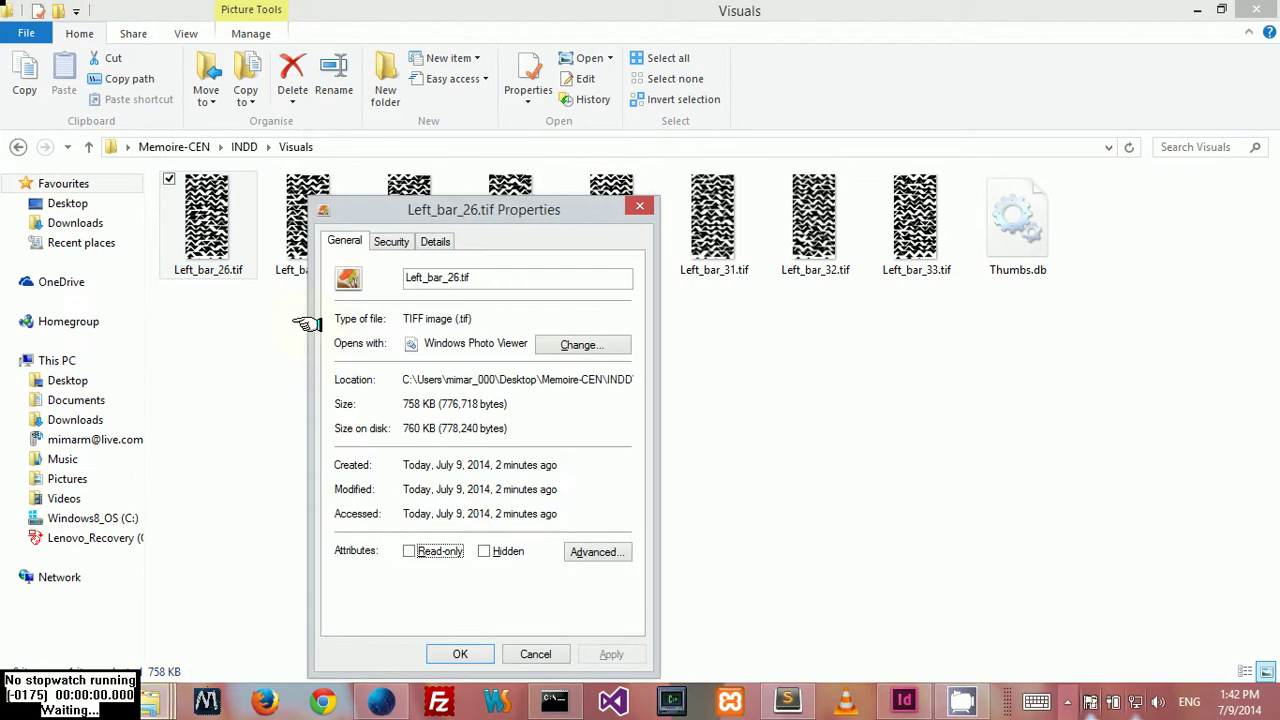
{"action": "left_click", "coordinate": [437, 242]}
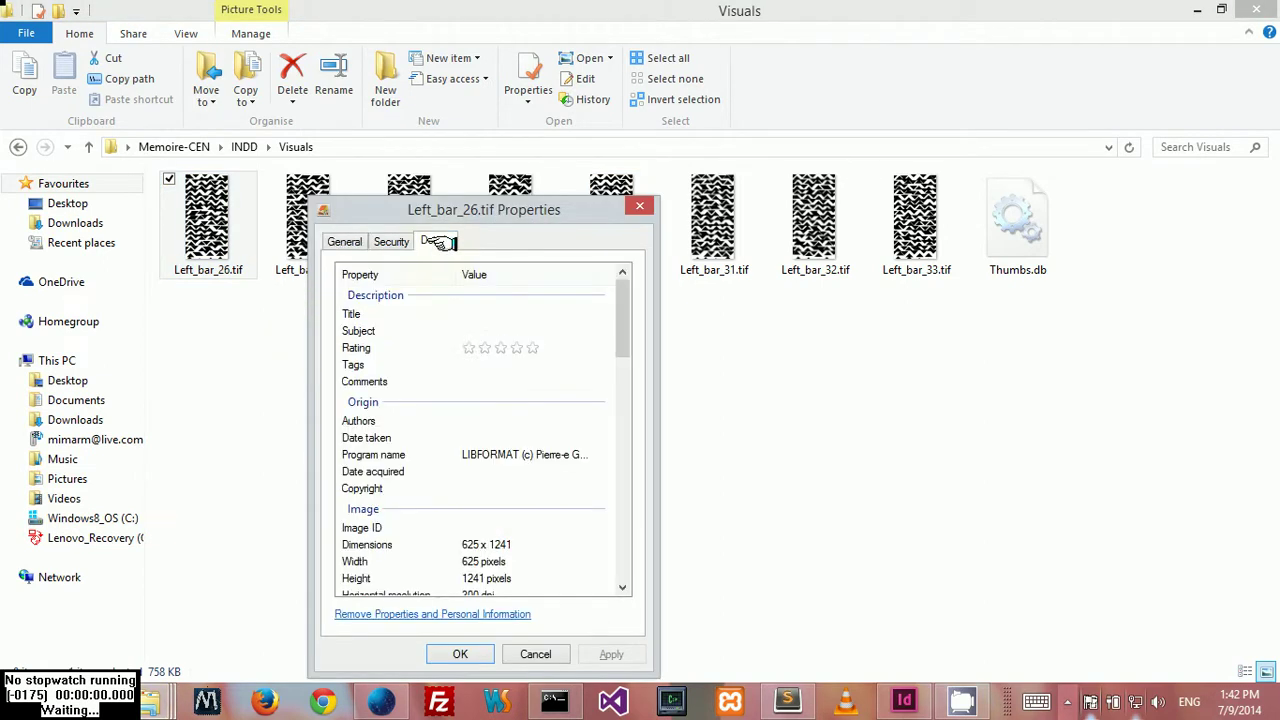
{"action": "scroll", "coordinate": [543, 517], "scroll_direction": "down", "scroll_amount": 7}
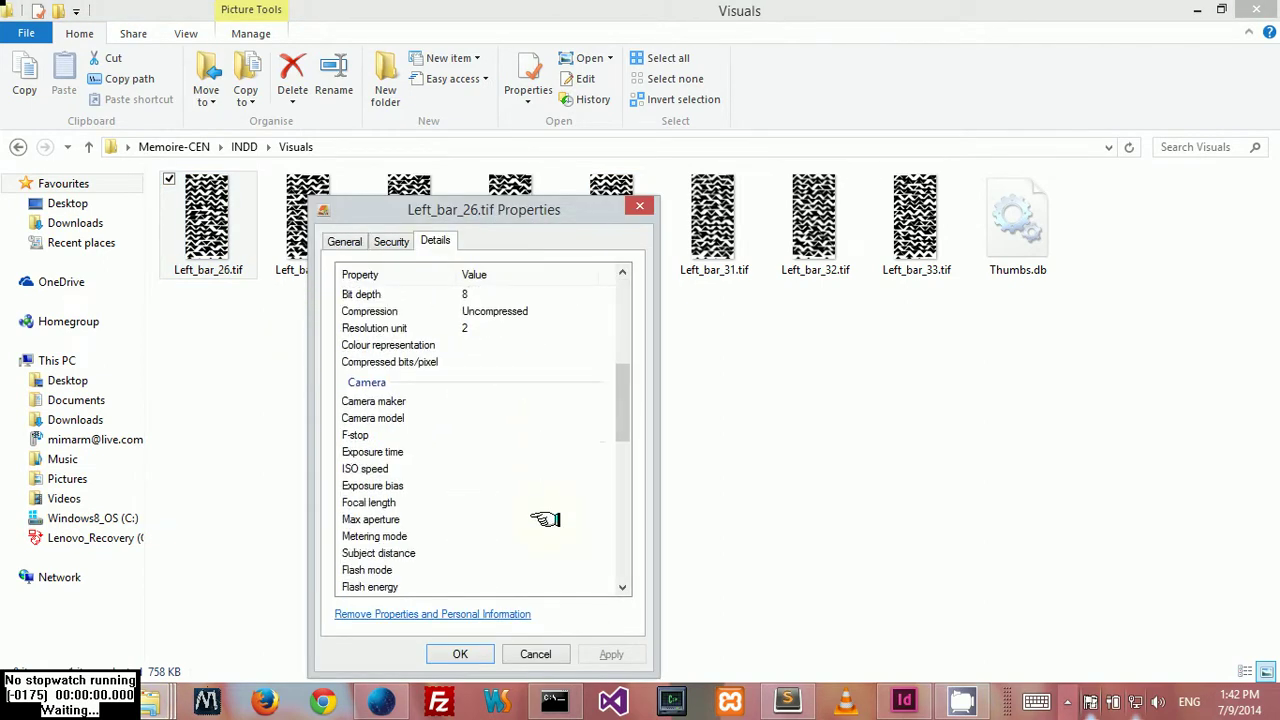
{"action": "scroll", "coordinate": [545, 519], "scroll_direction": "up", "scroll_amount": 4}
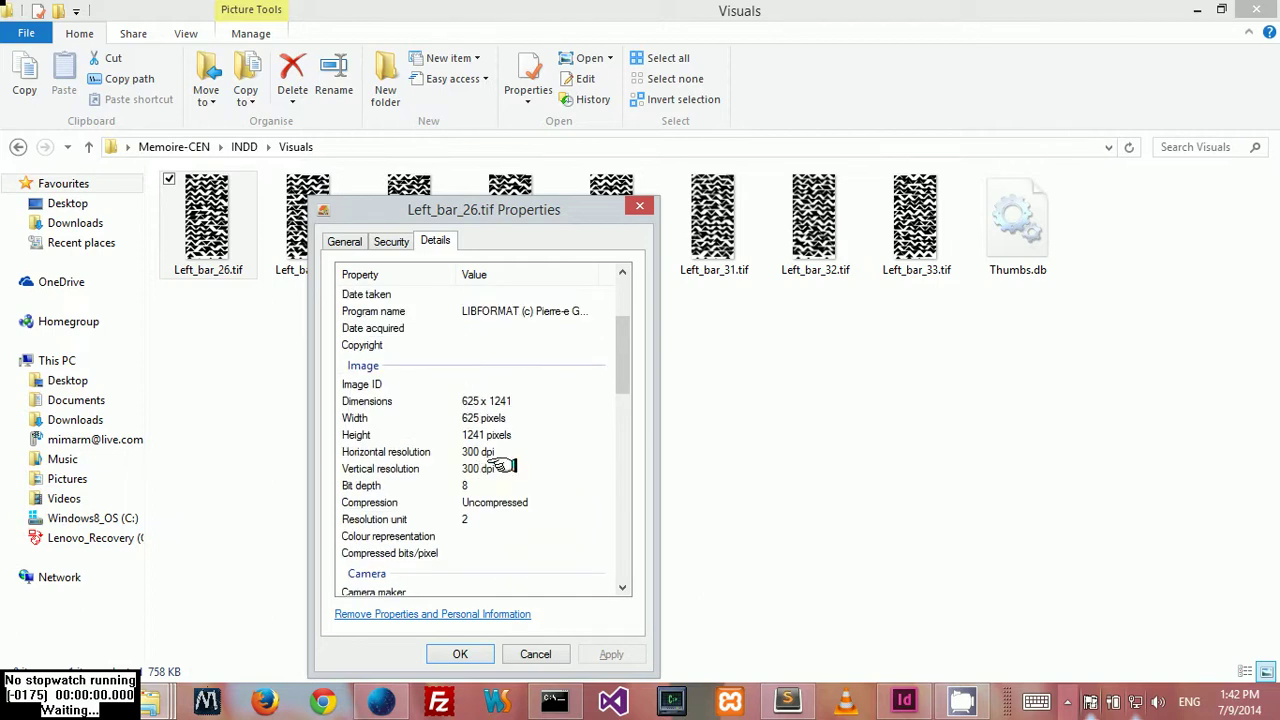
{"action": "scroll", "coordinate": [495, 465], "scroll_direction": "down", "scroll_amount": 10}
{"action": "key", "text": "Escape"}
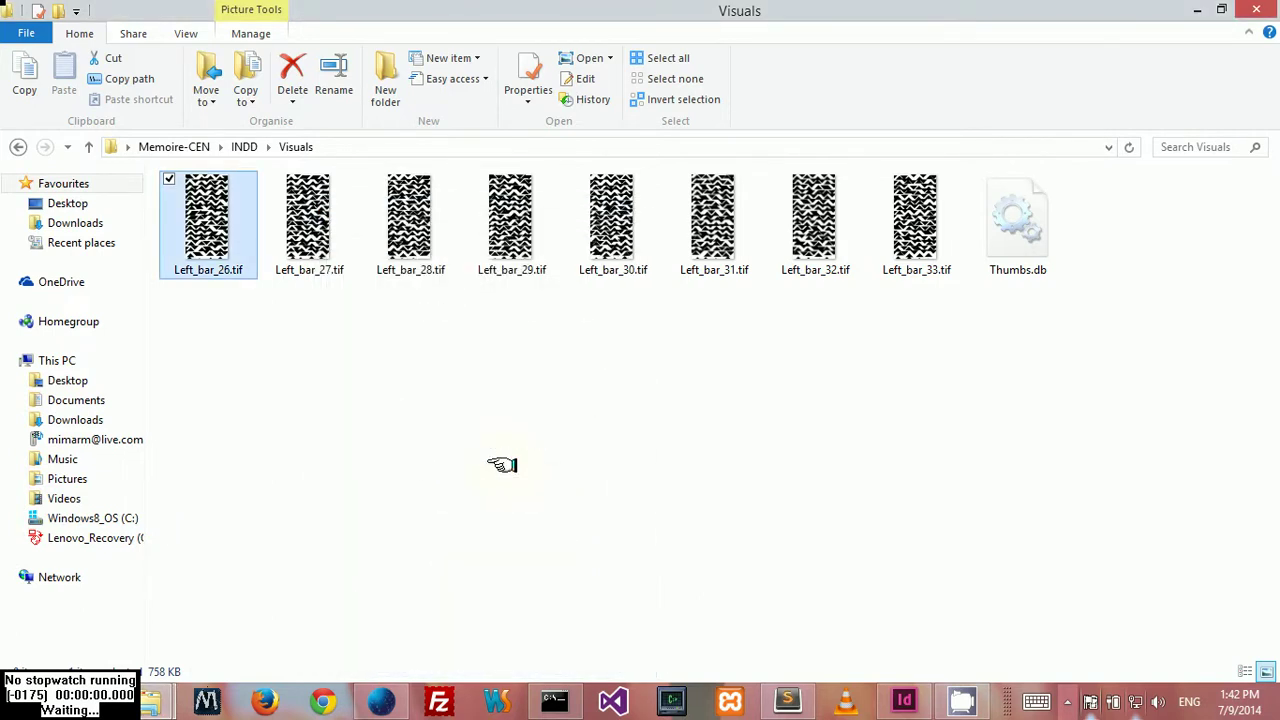
{"action": "key", "text": "alt+Tab"}
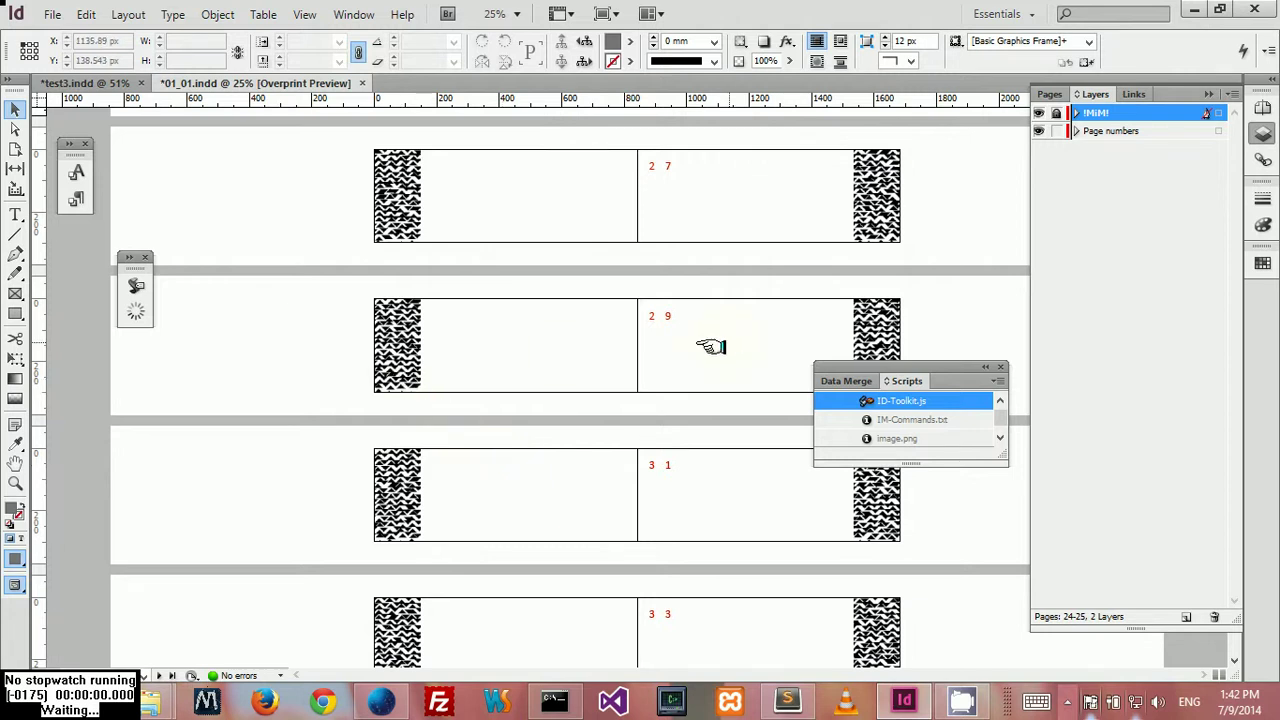
Step: Launch ID-Toolkit.js and choose pattern #5, Moiré 2, in Select Pattern
{"action": "double_click", "coordinate": [900, 398]}
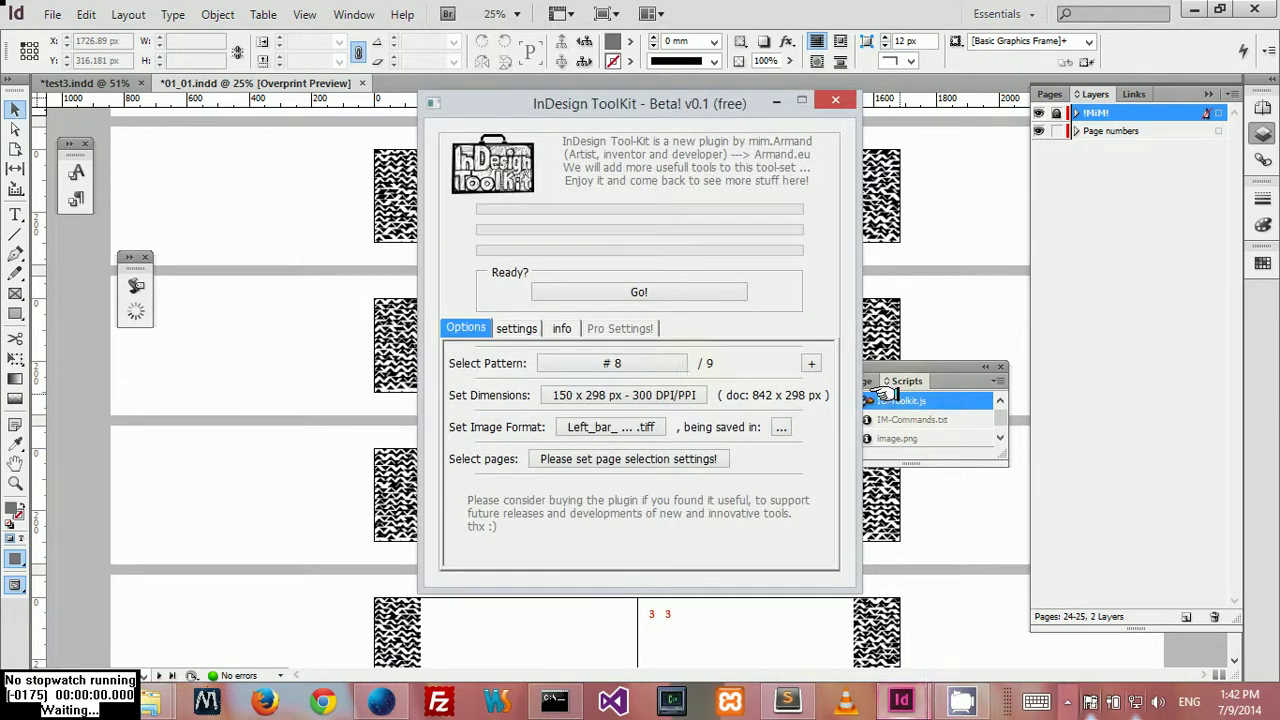
{"action": "left_click", "coordinate": [610, 362]}
{"action": "left_click", "coordinate": [790, 325]}
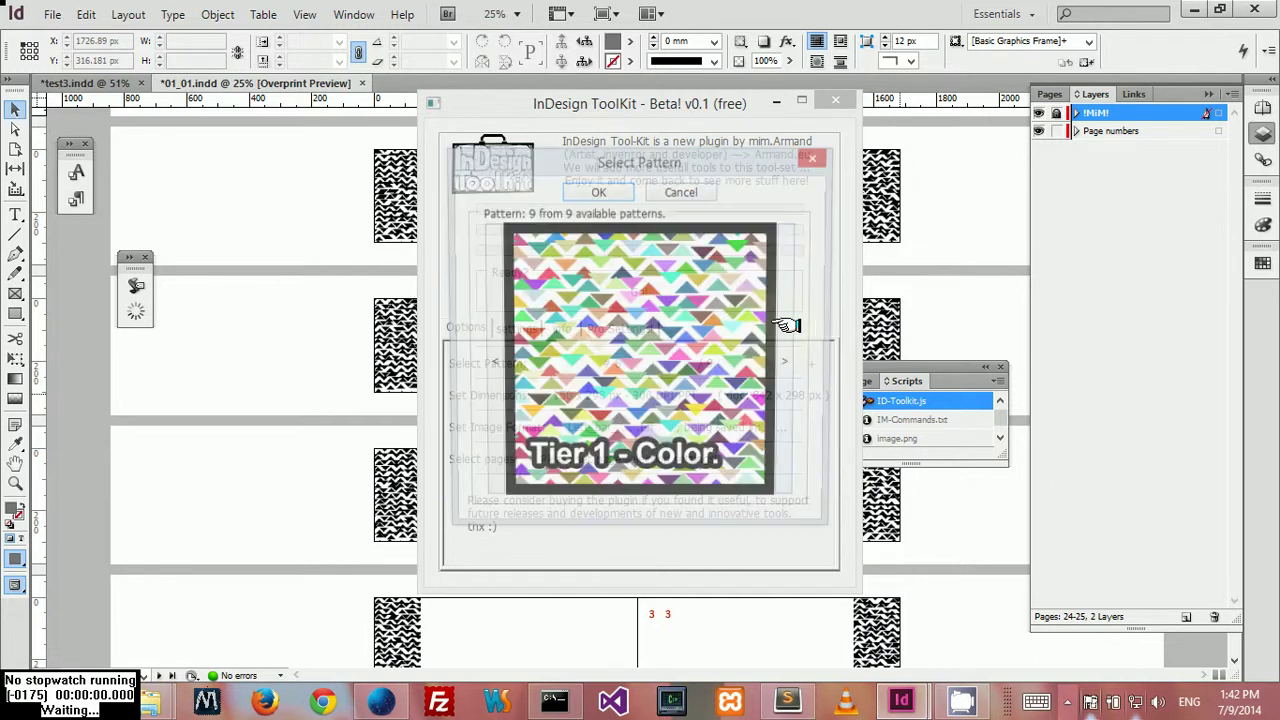
{"action": "left_click", "coordinate": [790, 325]}
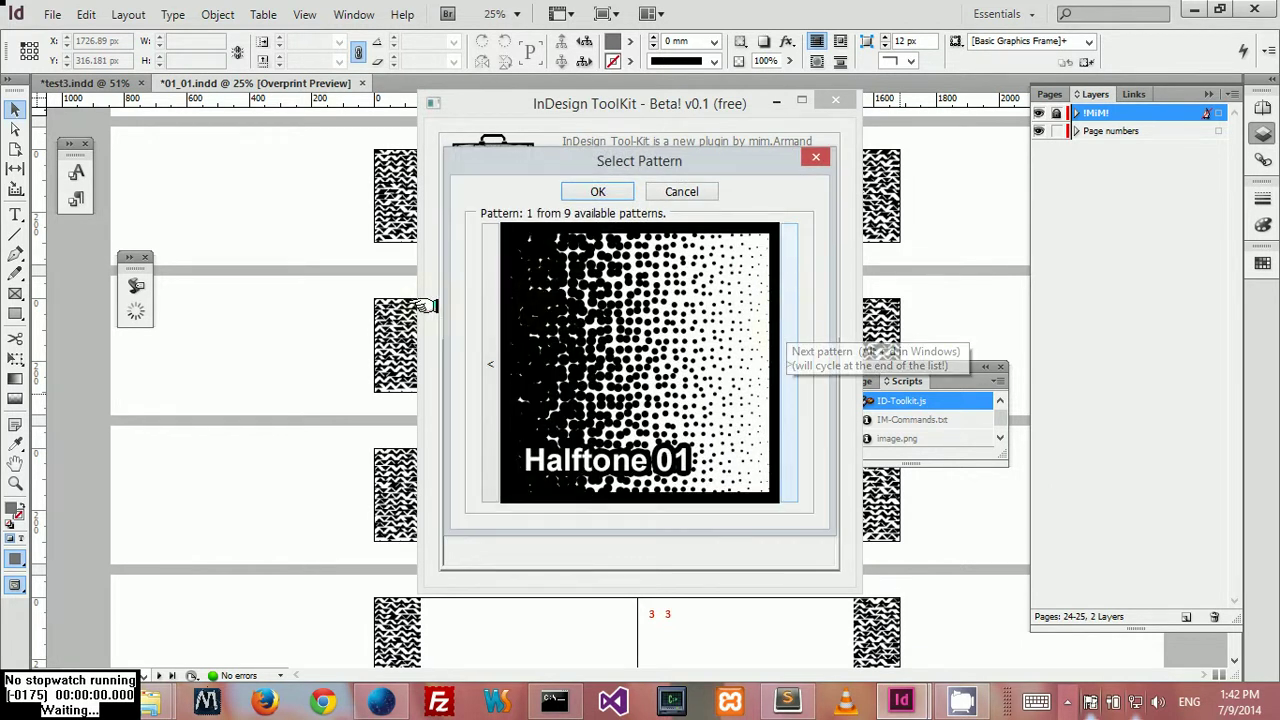
{"action": "left_click", "coordinate": [487, 300]}
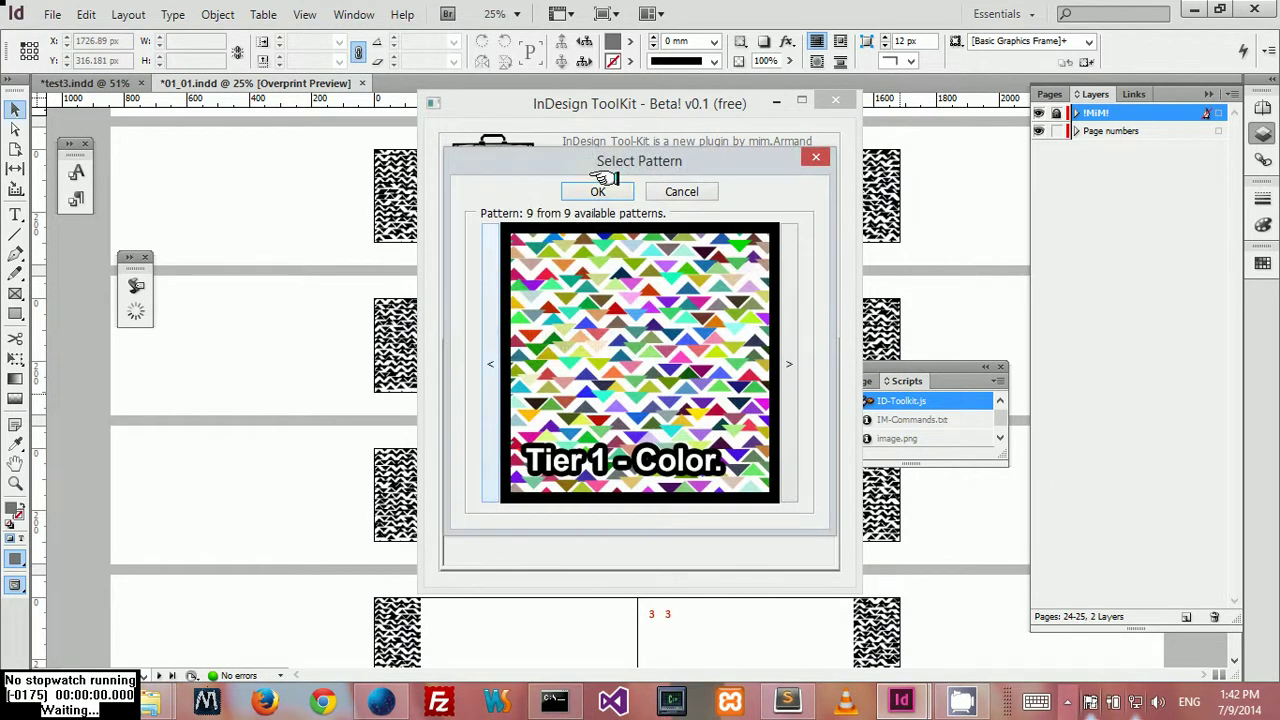
{"action": "left_click", "coordinate": [790, 291]}
{"action": "left_click", "coordinate": [790, 291]}
{"action": "left_click", "coordinate": [790, 291]}
{"action": "left_click", "coordinate": [790, 291]}
{"action": "left_click", "coordinate": [790, 291]}
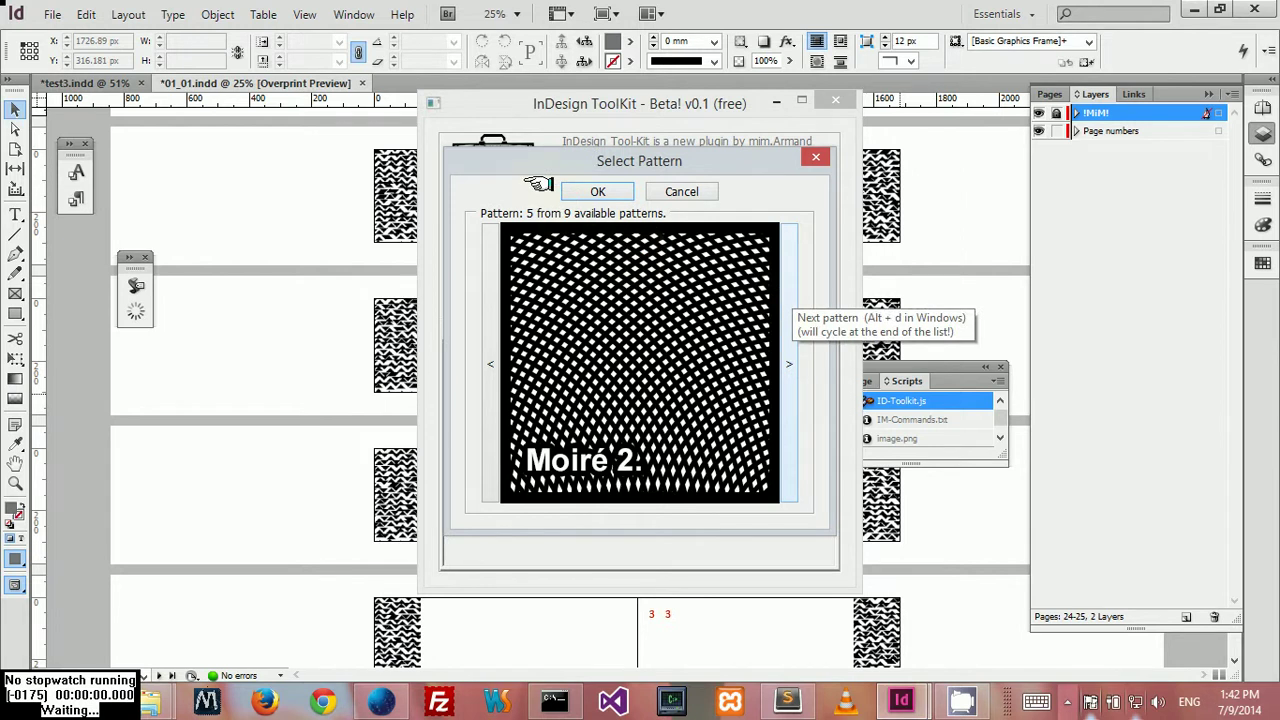
{"action": "left_click", "coordinate": [592, 191]}
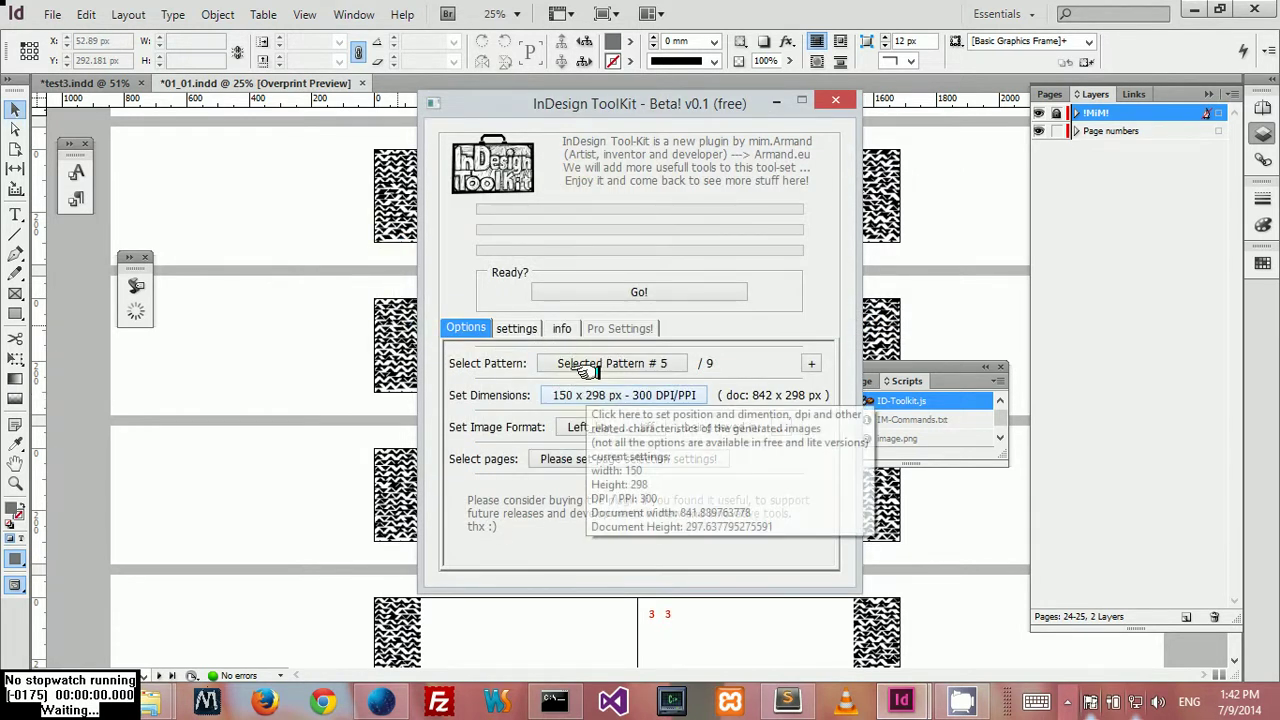
{"action": "left_click", "coordinate": [586, 363]}
{"action": "left_click", "coordinate": [586, 363]}
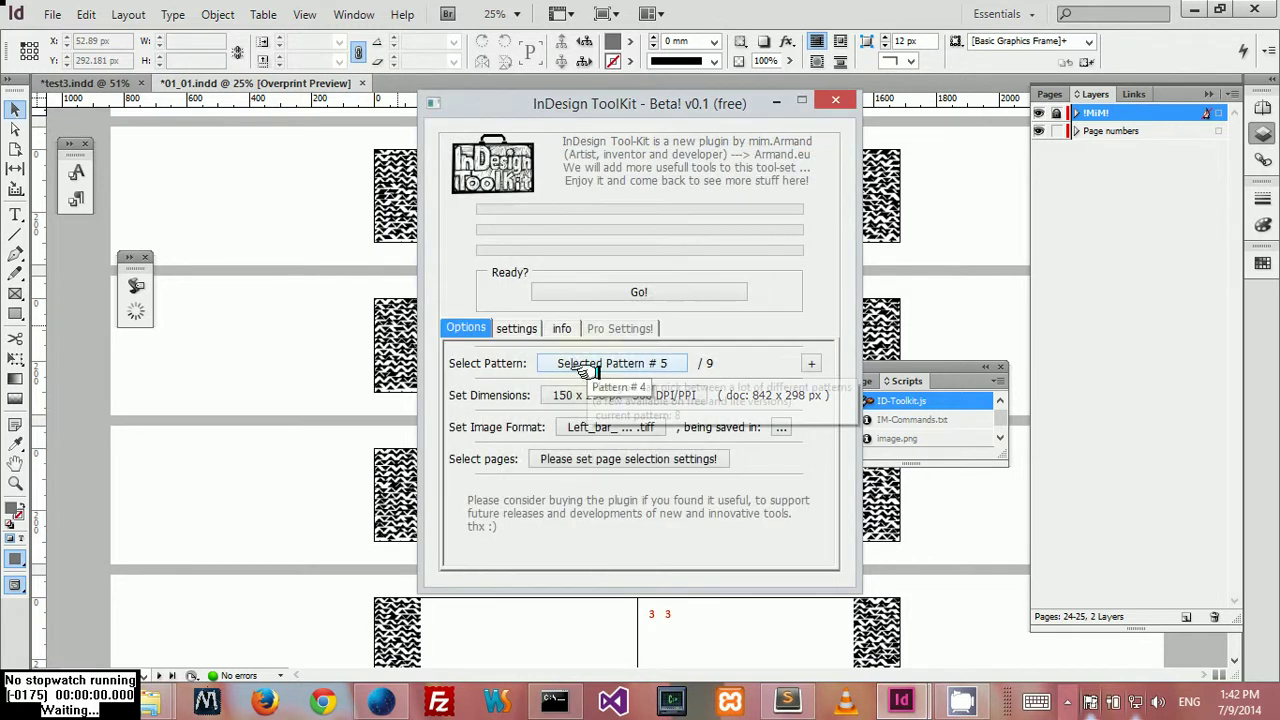
Step: Position the generated image on the right edge at X 692 in Set Dimensions
{"action": "left_click", "coordinate": [600, 395]}
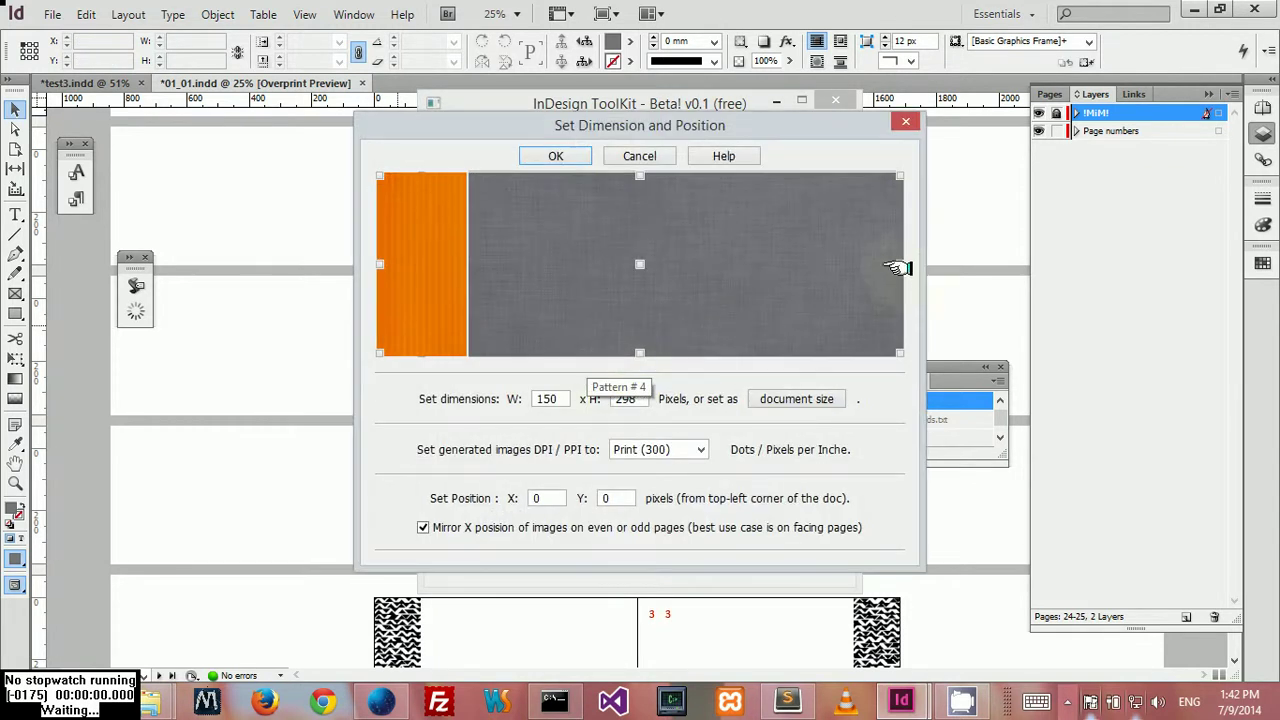
{"action": "left_click", "coordinate": [897, 264]}
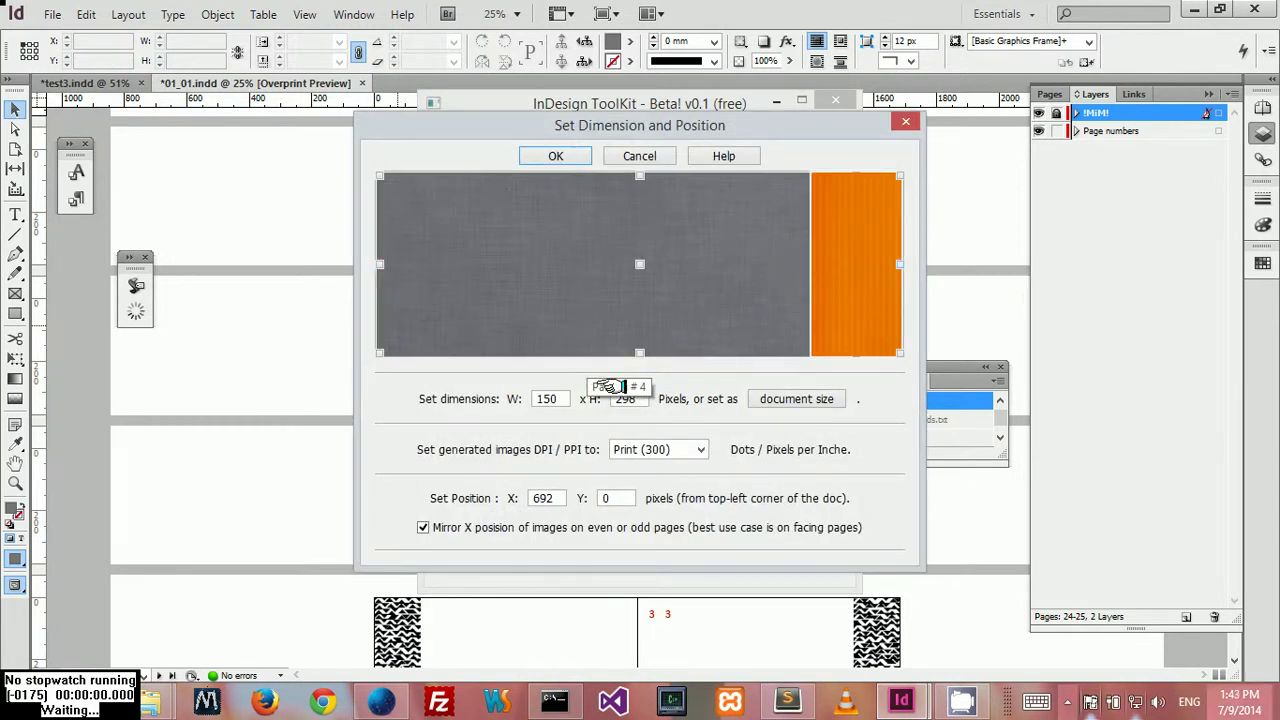
{"action": "left_click", "coordinate": [555, 157]}
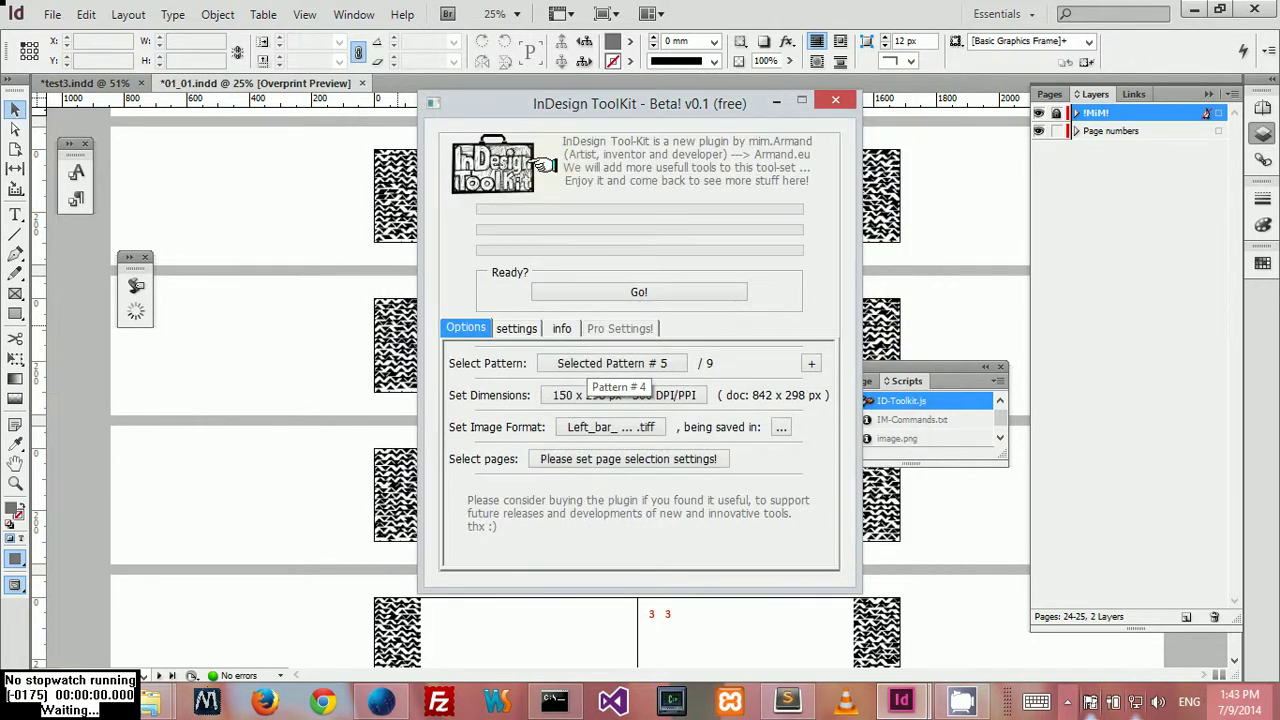
{"action": "left_click", "coordinate": [598, 428]}
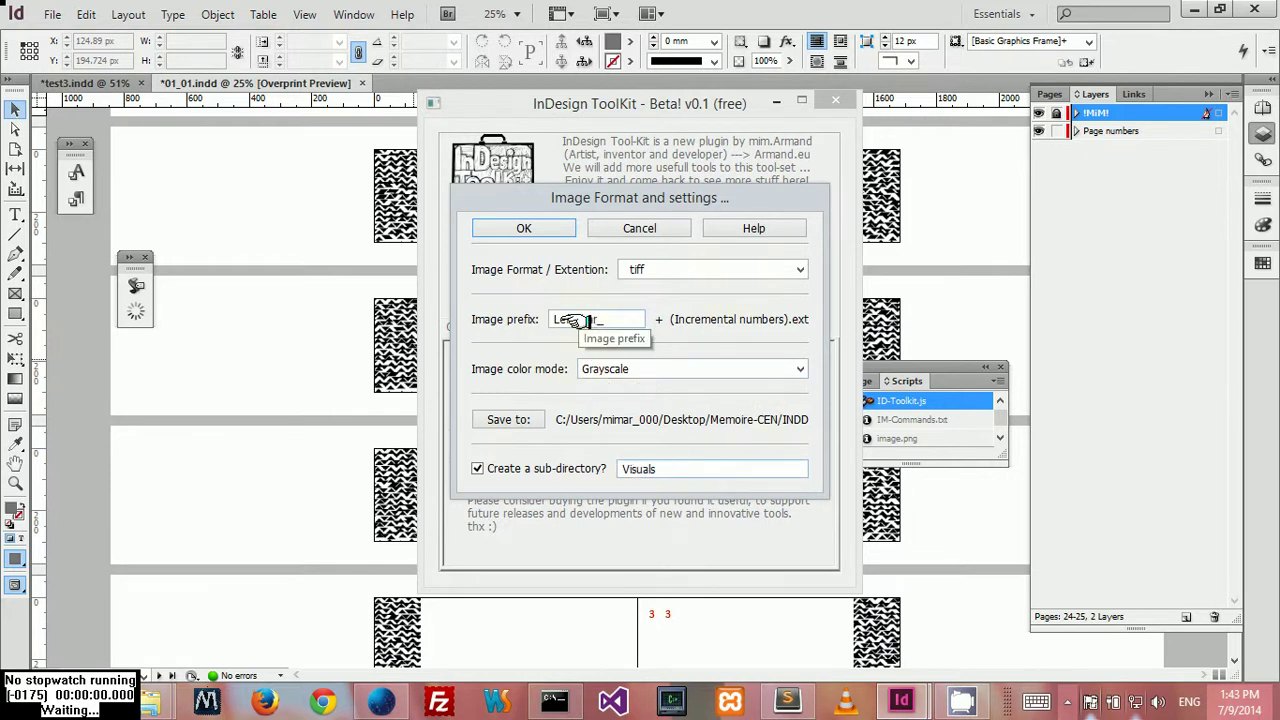
Step: Change the image prefix to Right_bar_ and generate the eight pattern #5 images into the pages
{"action": "left_click_drag", "start_coordinate": [579, 320], "coordinate": [556, 320]}
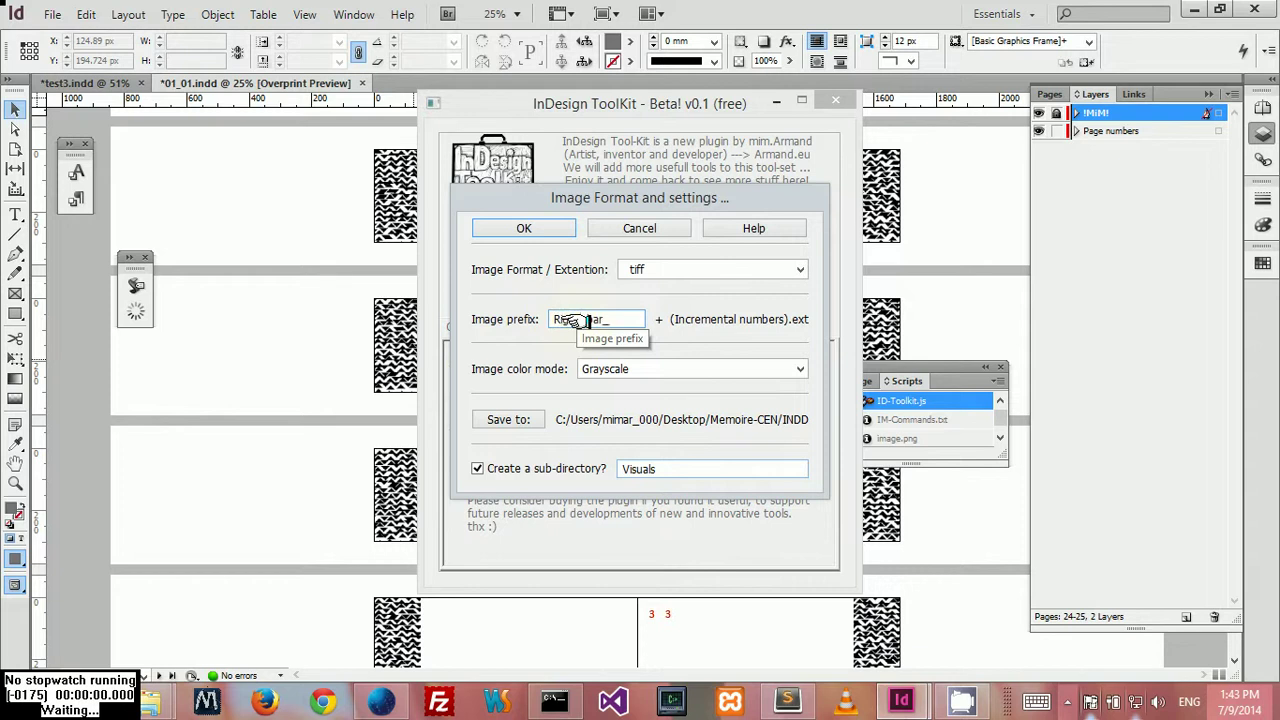
{"action": "left_click", "coordinate": [512, 222]}
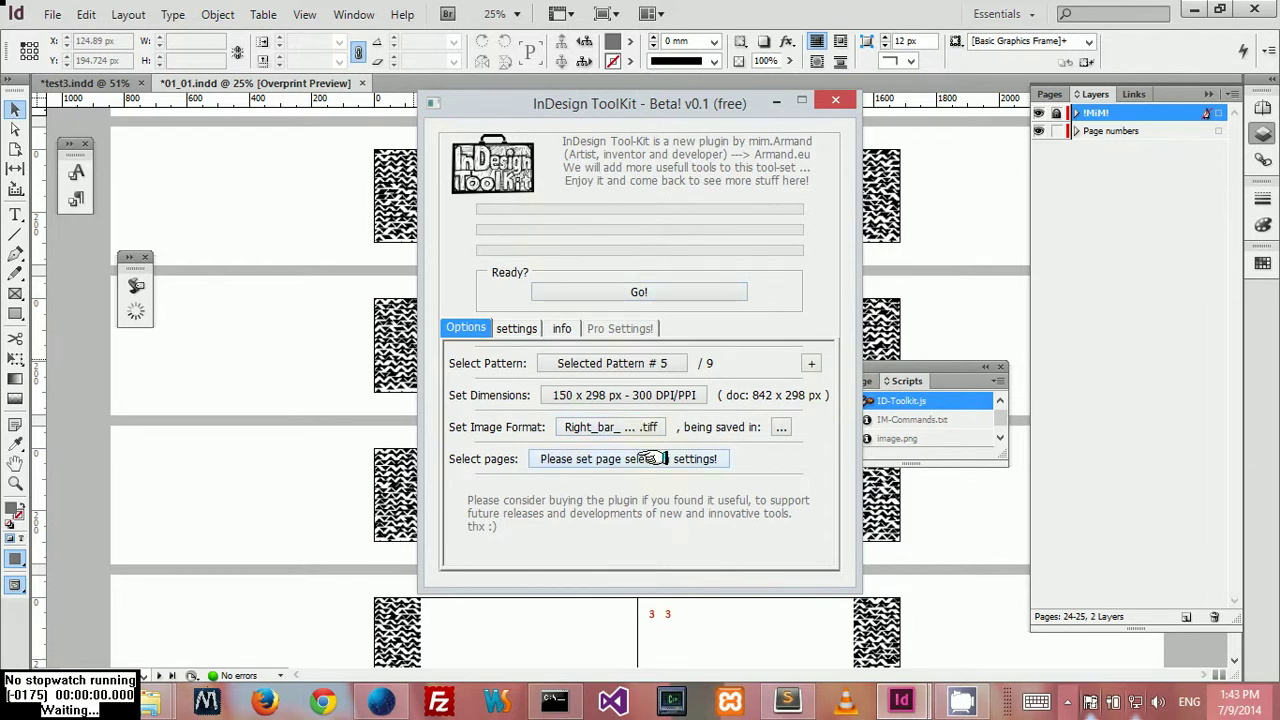
{"action": "left_click", "coordinate": [684, 282]}
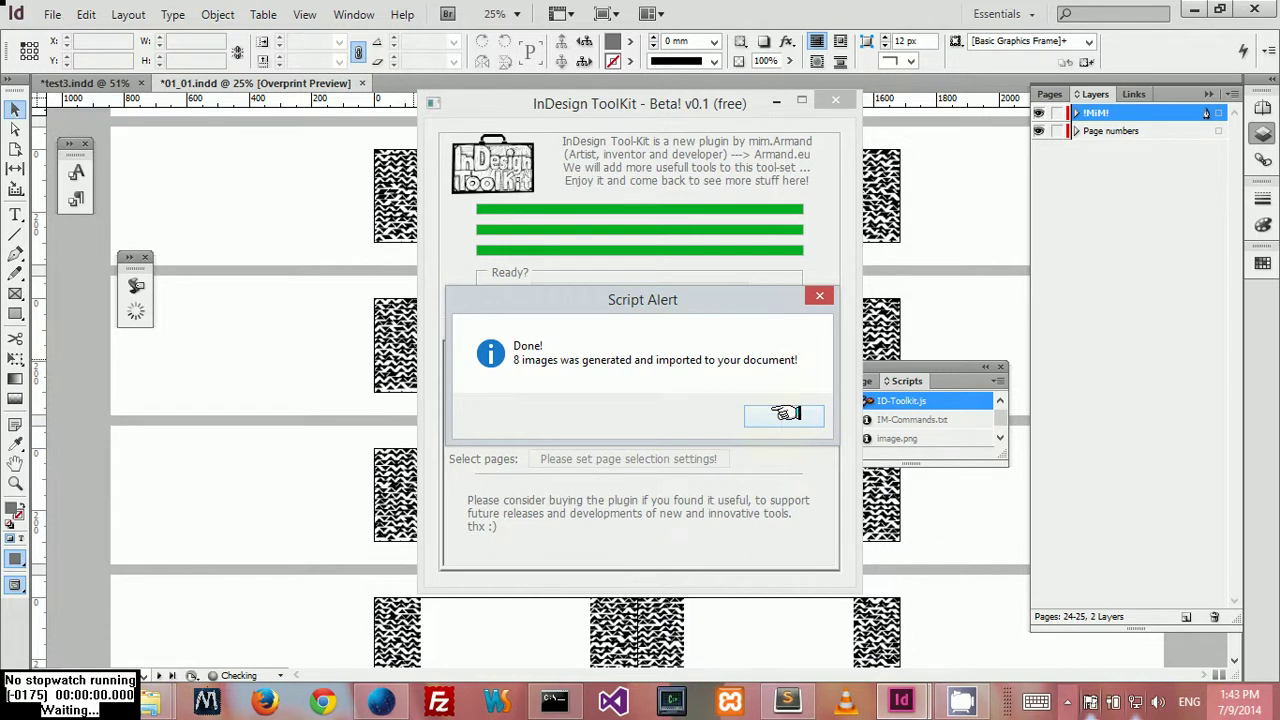
{"action": "left_click", "coordinate": [784, 418]}
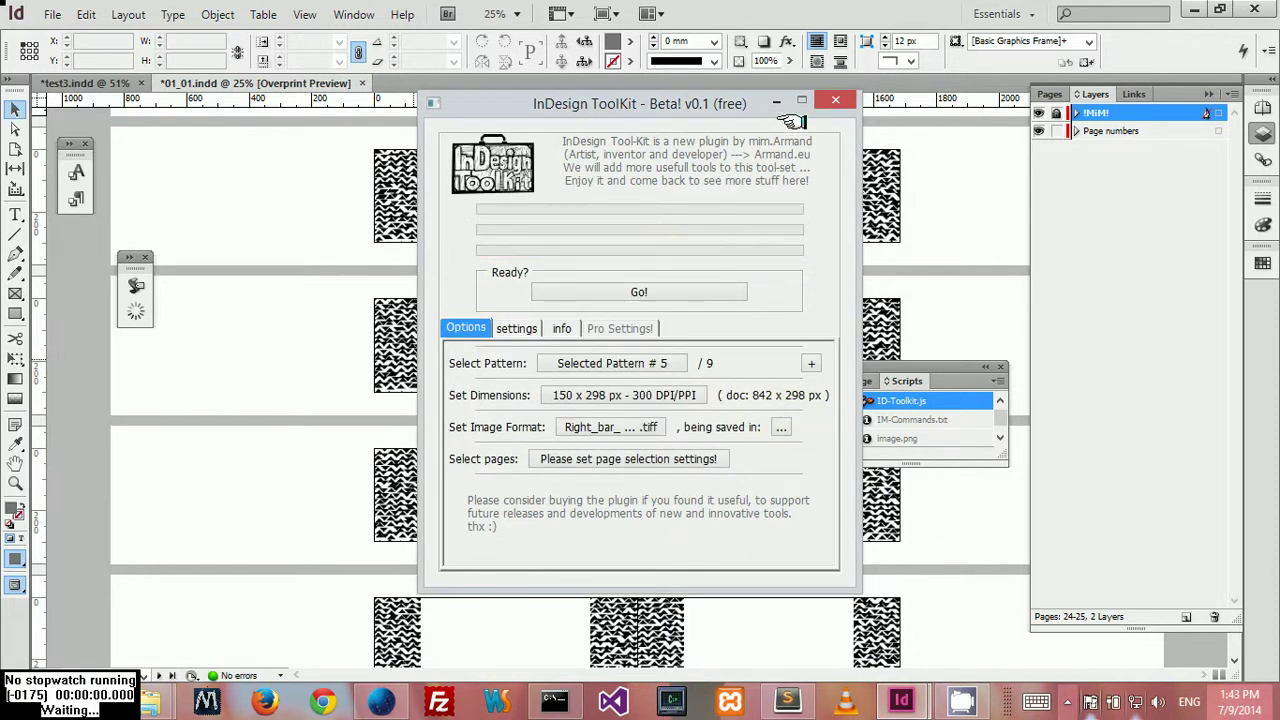
Step: Close the ToolKit and check the right-edge sidebars against Right_bar_26–33.tif in the Visuals folder
{"action": "left_click", "coordinate": [835, 99]}
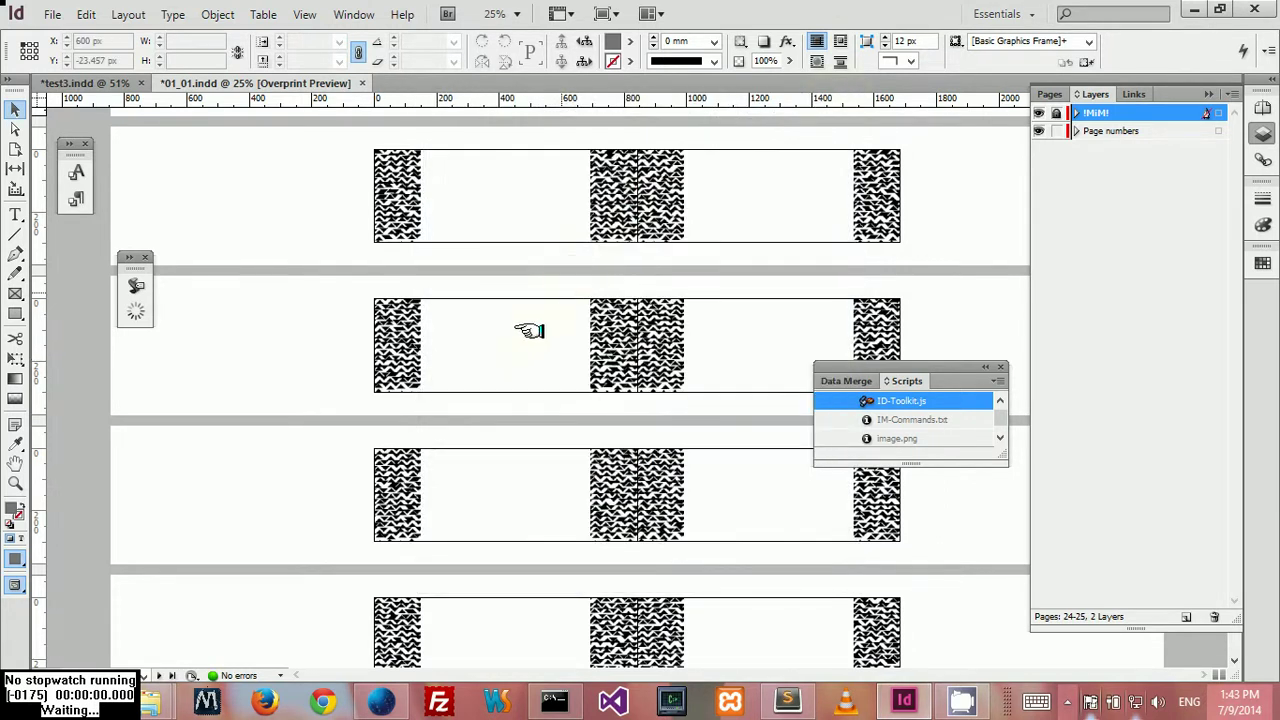
{"action": "key", "text": "Tab"}
{"action": "key", "text": "ctrl+equal"}
{"action": "key", "text": "ctrl+equal"}
{"action": "key", "text": "alt+Tab"}
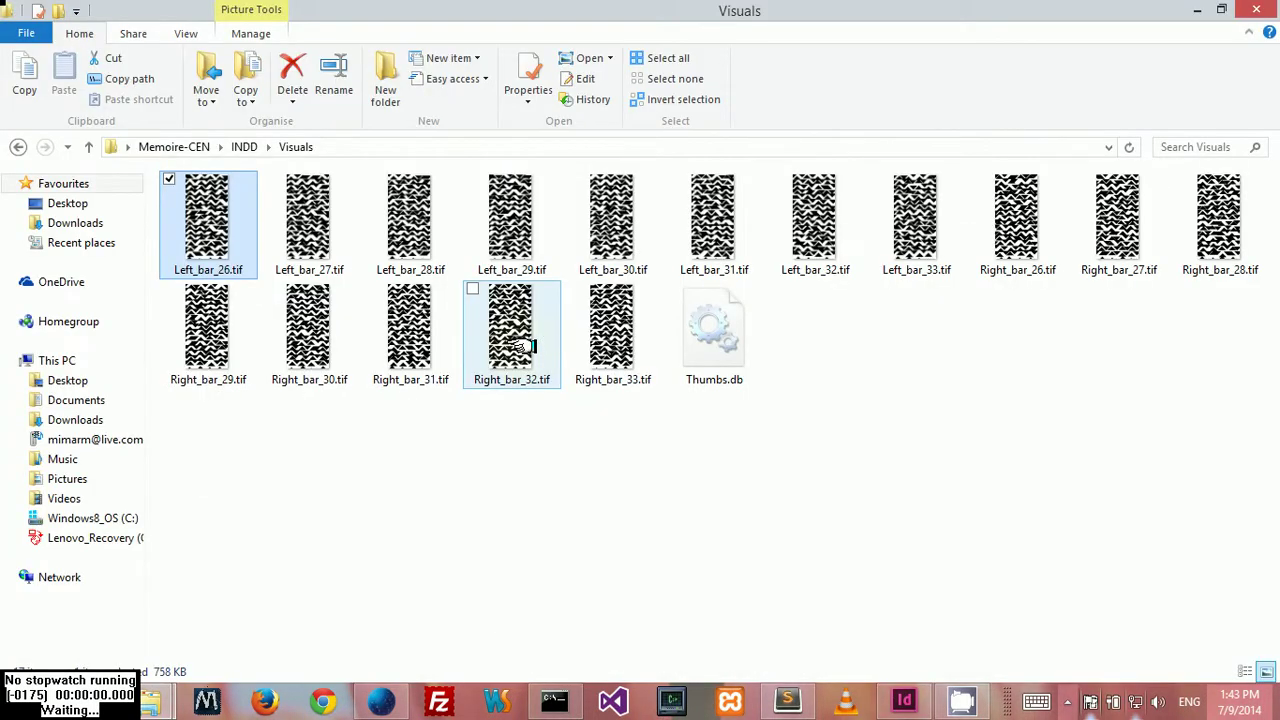
{"action": "key", "text": "alt+Tab"}
{"action": "key", "text": "ctrl+minus"}
{"action": "key", "text": "ctrl+minus"}
{"action": "key", "text": "Tab"}
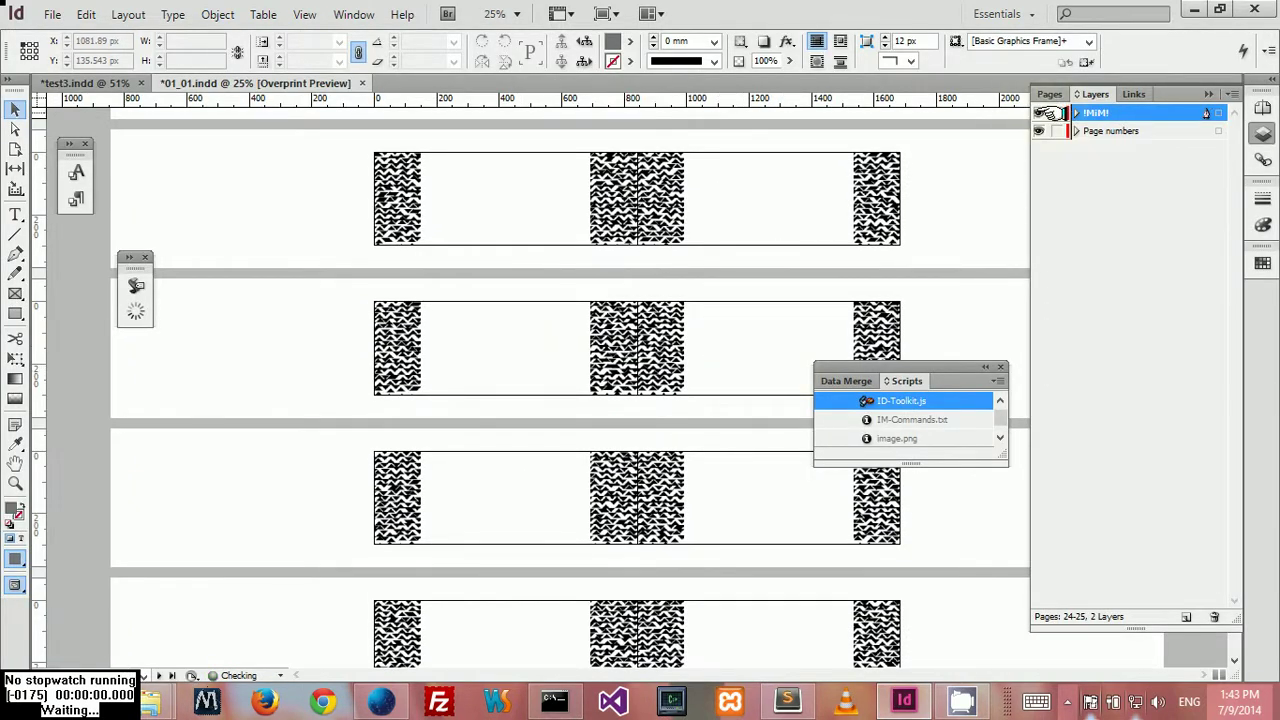
Step: Delete the centre pattern images on spreads 26–27, 28–29, 30–31 and 32–33
{"action": "key", "text": "ctrl+minus"}
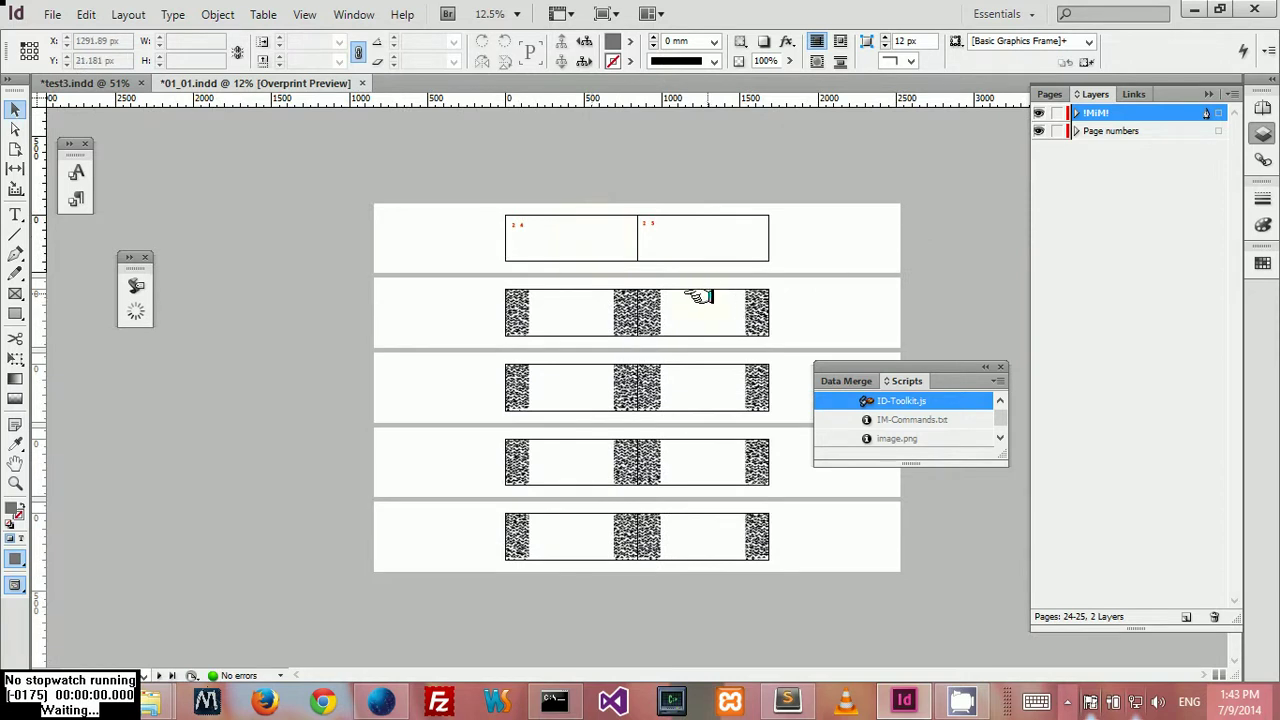
{"action": "left_click", "coordinate": [625, 433]}
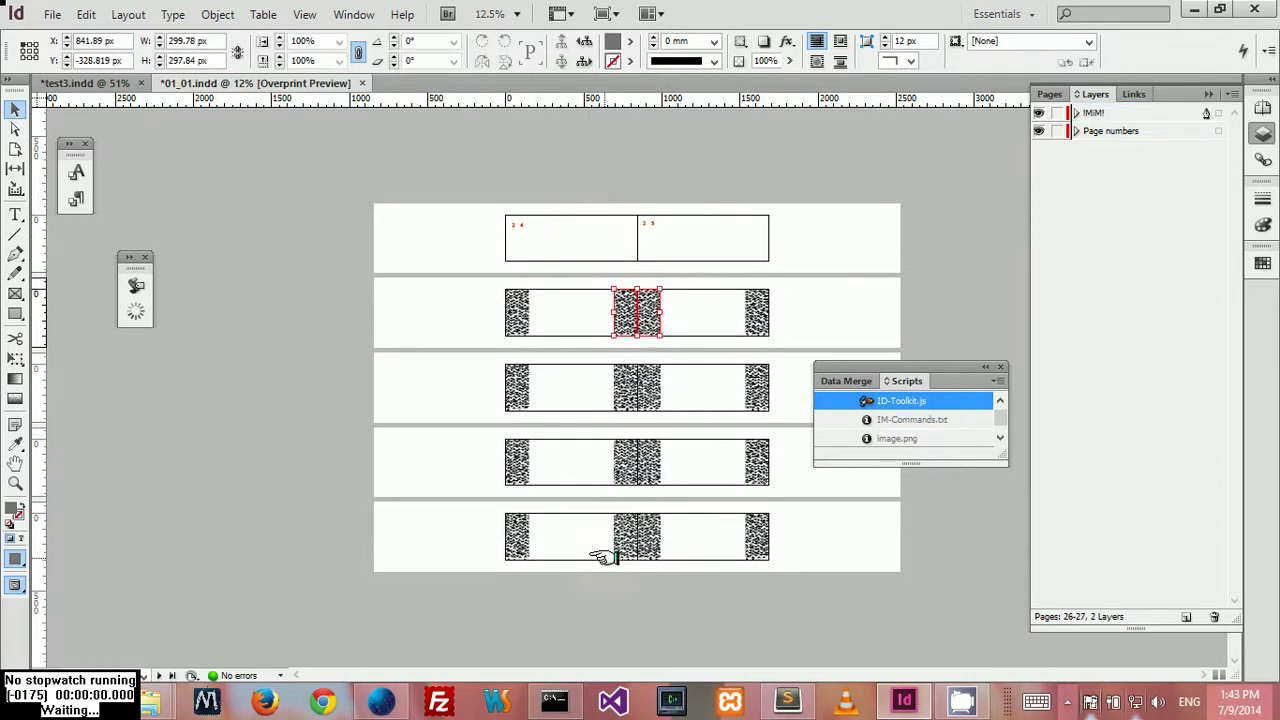
{"action": "key", "text": "Delete"}
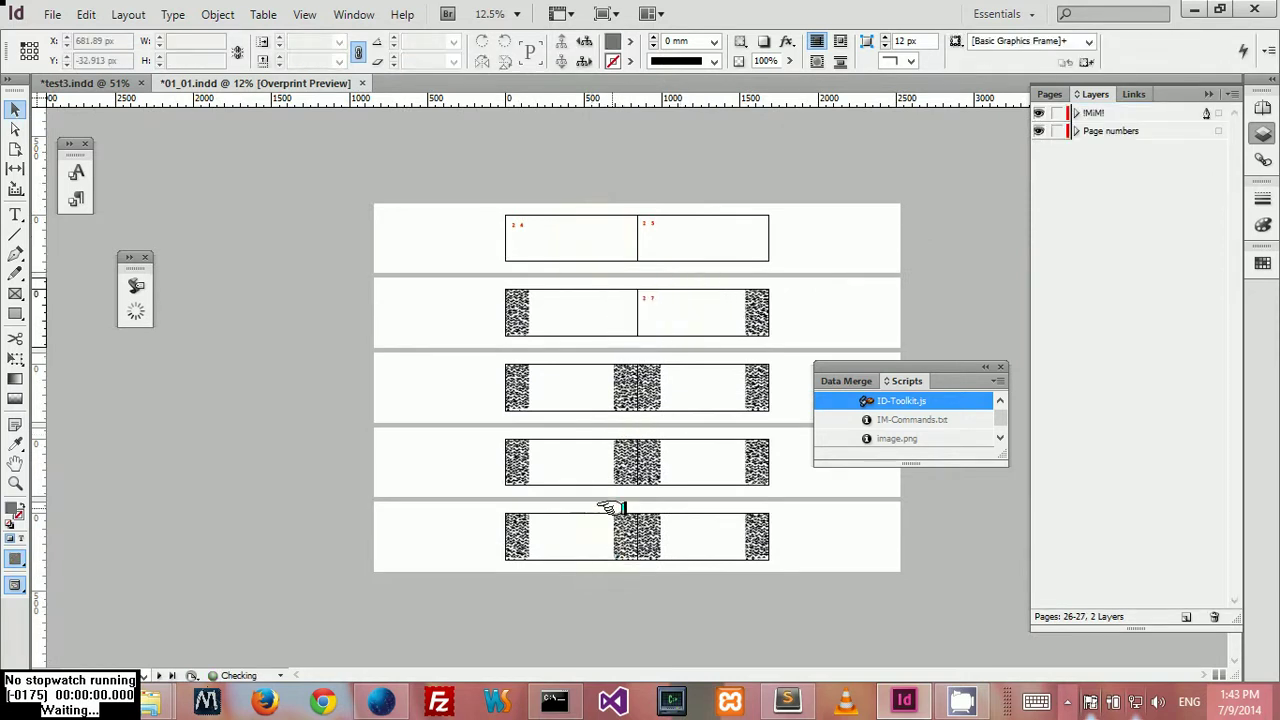
{"action": "left_click", "coordinate": [700, 408]}
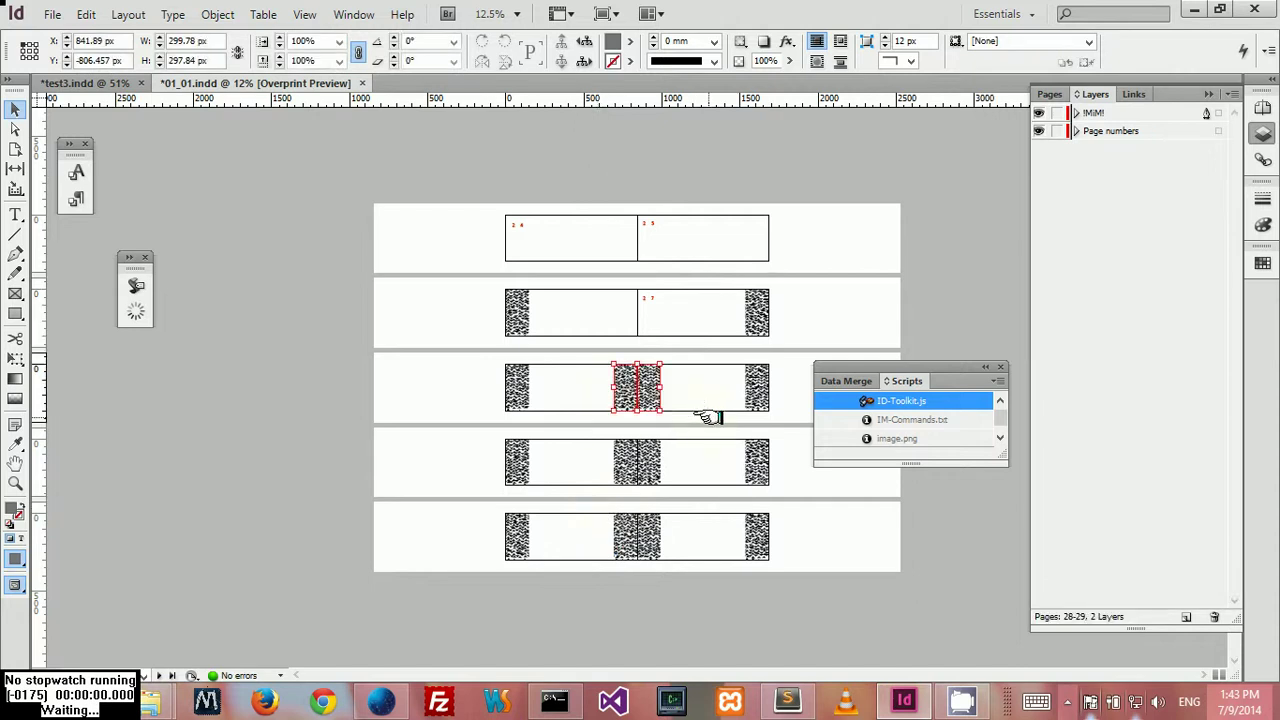
{"action": "key", "text": "Delete"}
{"action": "left_click_drag", "start_coordinate": [676, 456], "coordinate": [563, 496]}
{"action": "key", "text": "Delete"}
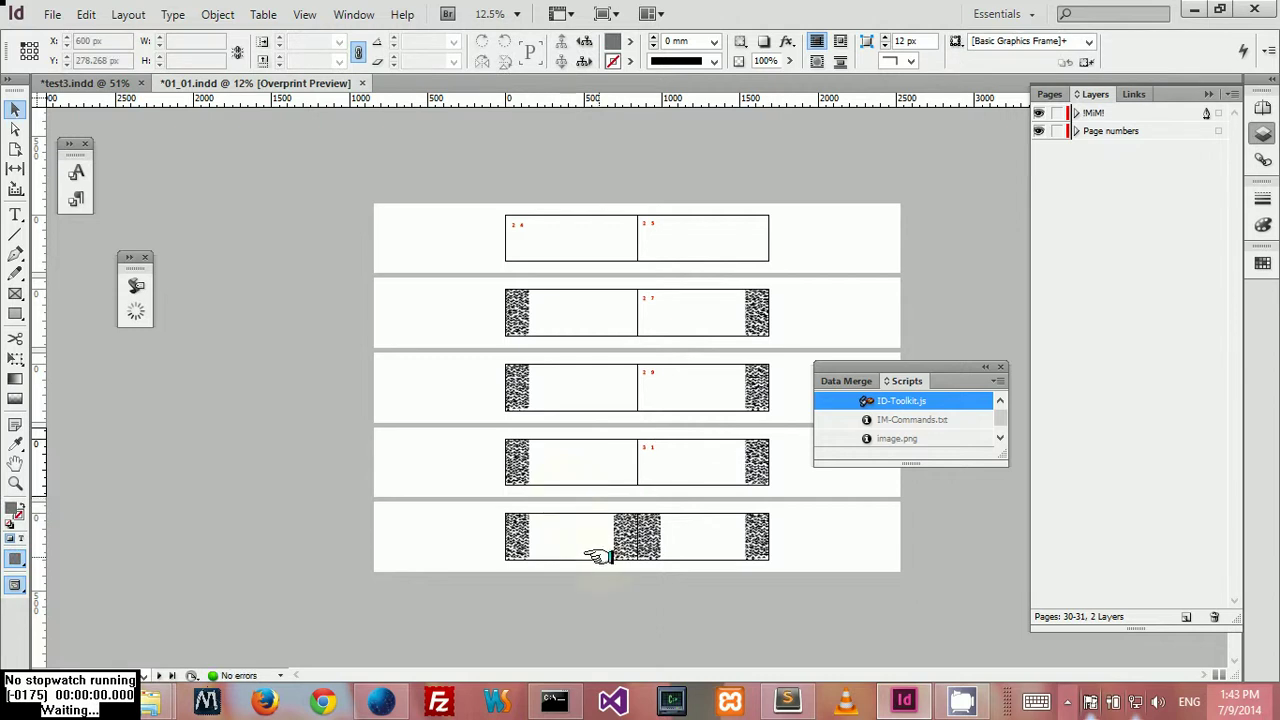
{"action": "left_click_drag", "start_coordinate": [598, 545], "coordinate": [727, 553]}
{"action": "key", "text": "Delete"}
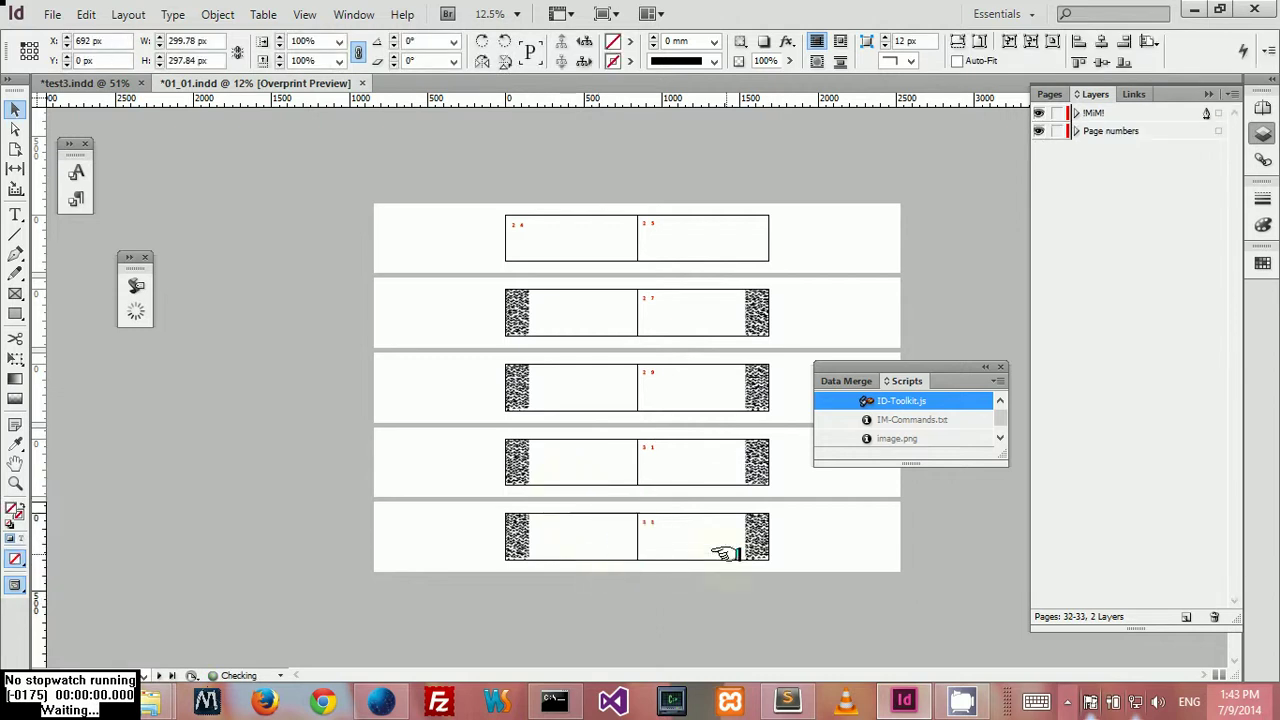
{"action": "key", "text": "ctrl+equal"}
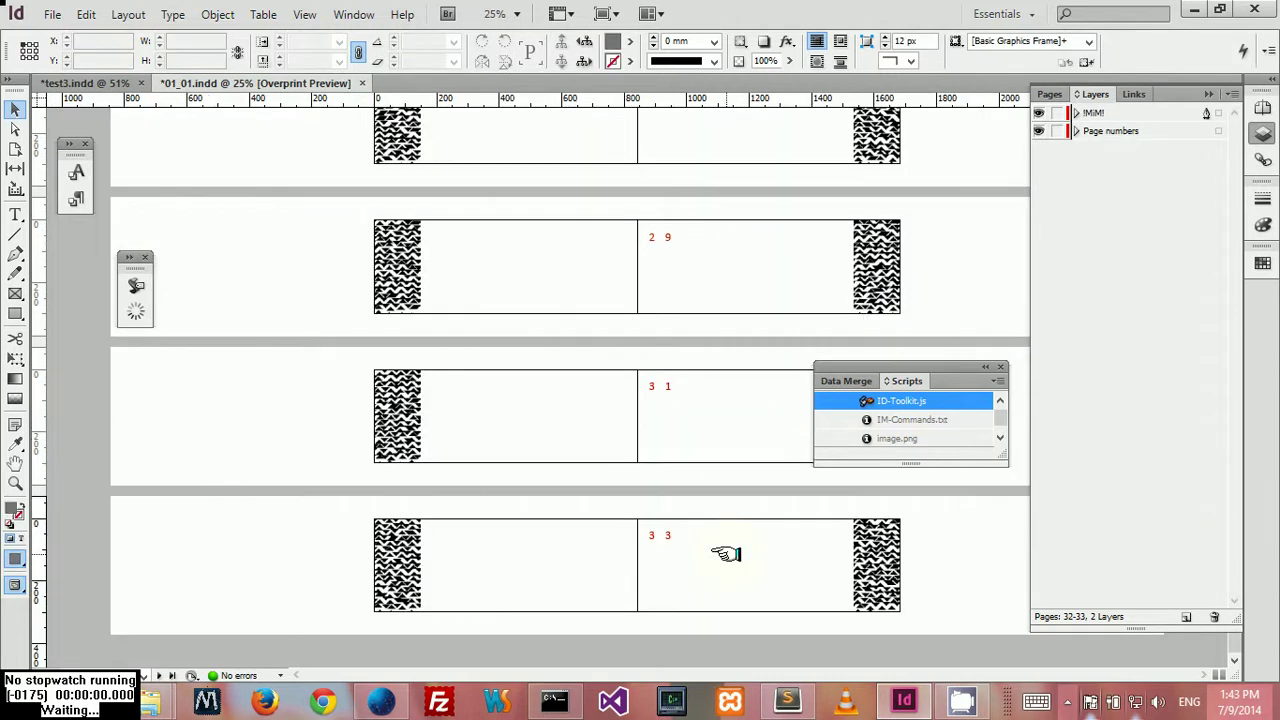
{"action": "scroll", "coordinate": [727, 553], "scroll_direction": "up", "scroll_amount": 3}
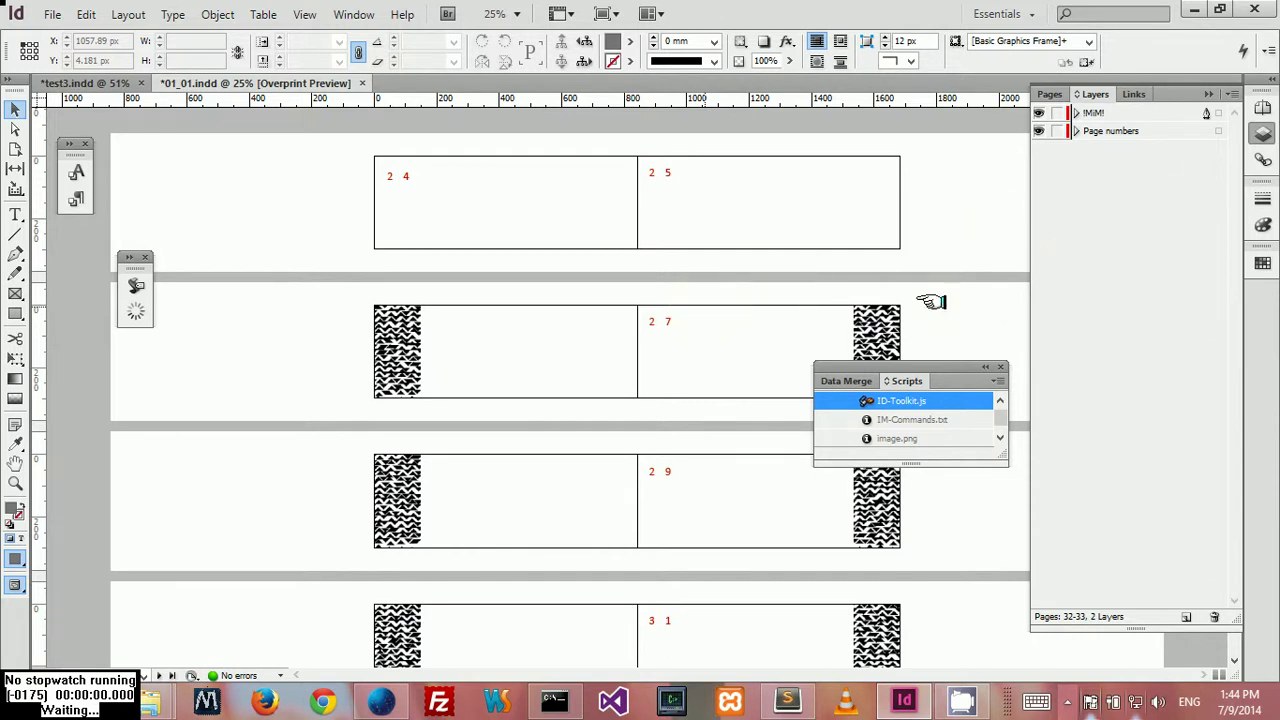
Step: Rename the IMIM! image layer to 'Left side images' in Layer Options
{"action": "double_click", "coordinate": [1070, 113]}
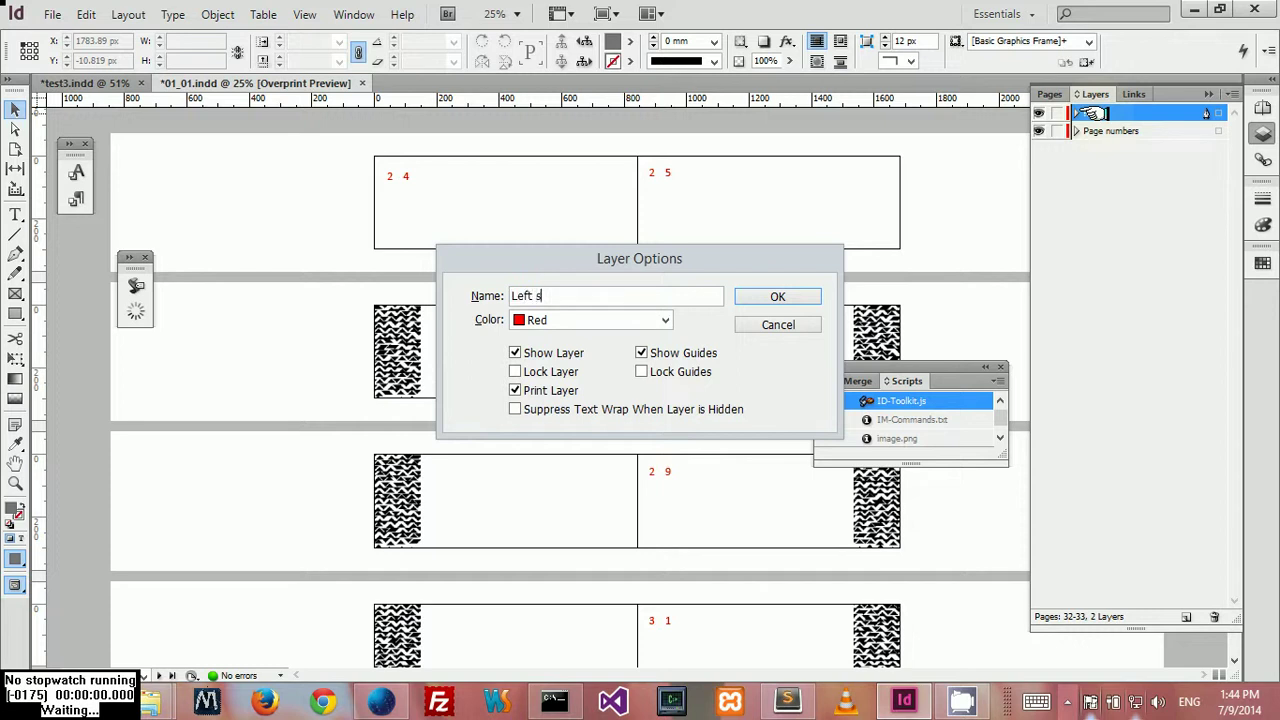
{"action": "type", "text": "Left side images"}
{"action": "key", "text": "Return"}
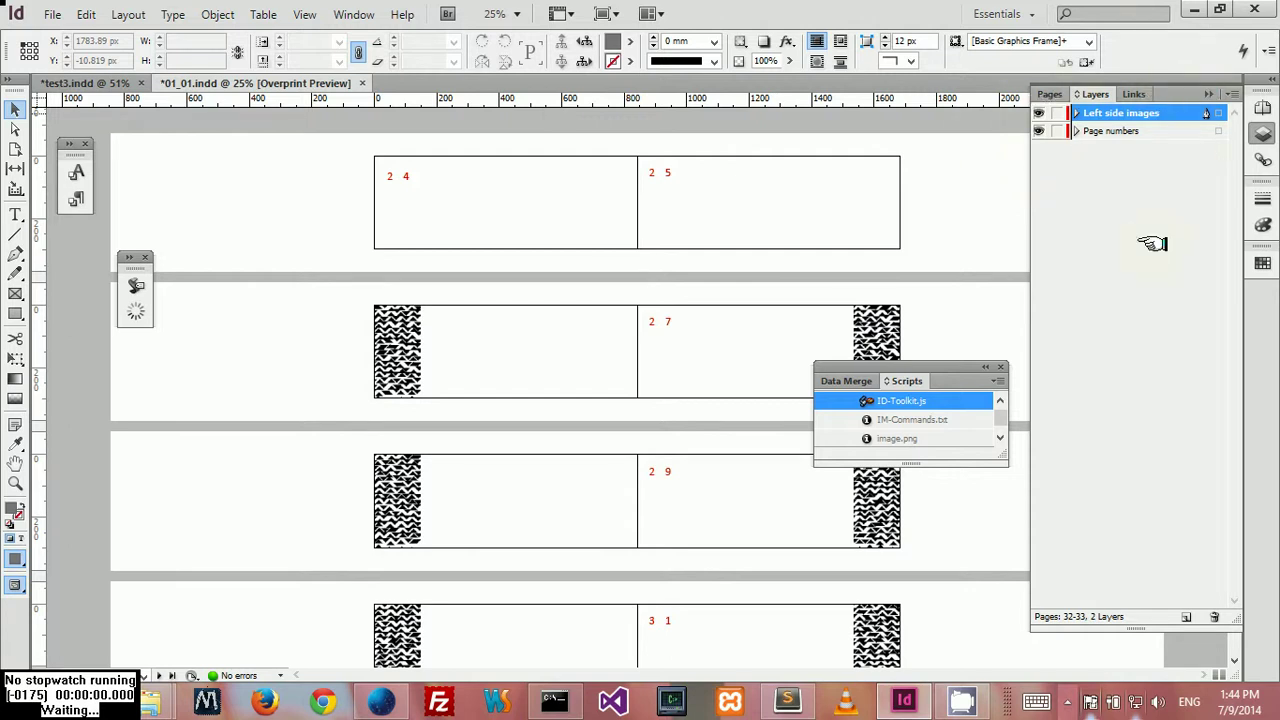
{"action": "key", "text": "alt+Tab"}
Step: Relaunch ID-Toolkit.js and select the Moiré 2 pattern (#5) in the pattern chooser
{"action": "key", "text": "alt+Tab"}
{"action": "key", "text": "alt+Tab"}
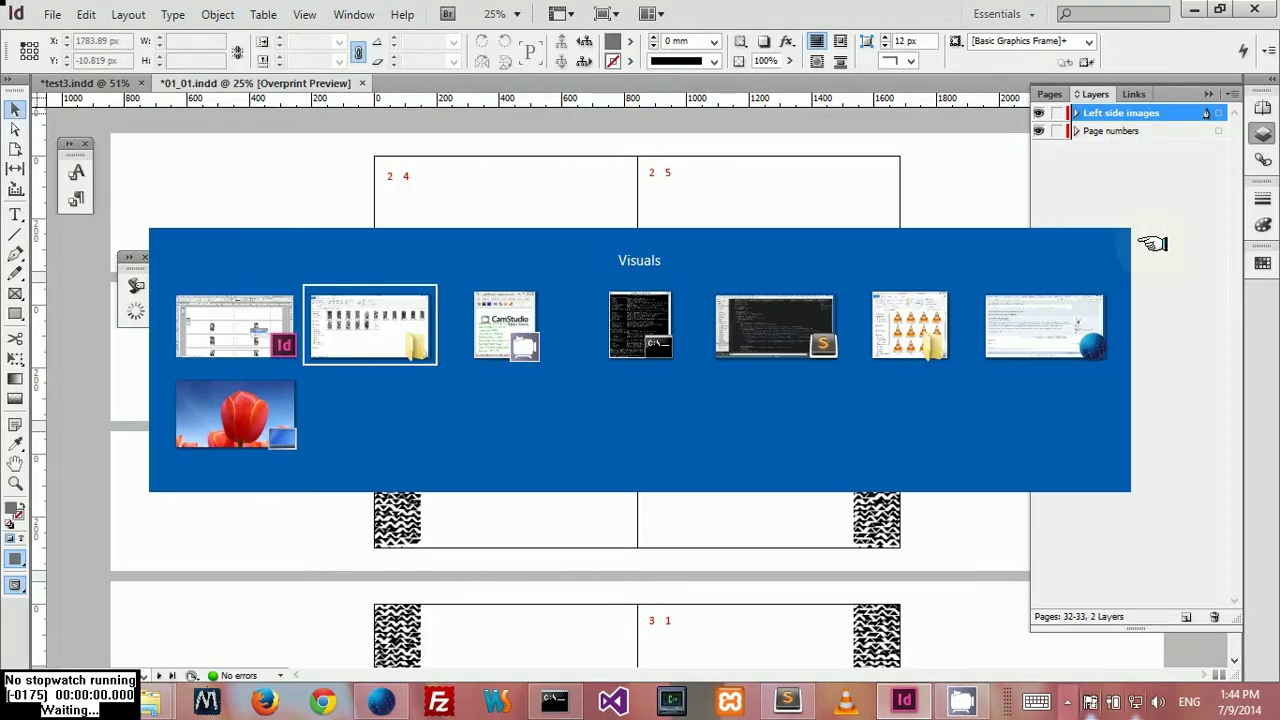
{"action": "key", "text": "alt+Tab"}
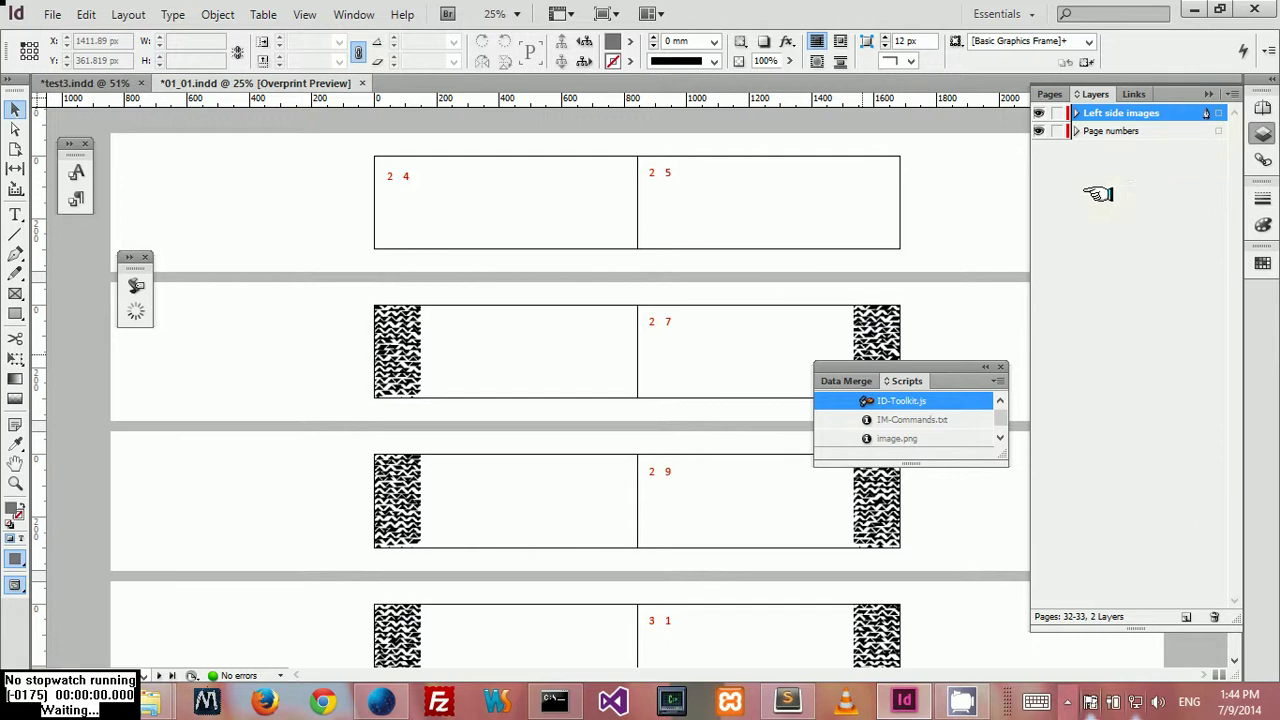
{"action": "double_click", "coordinate": [900, 400]}
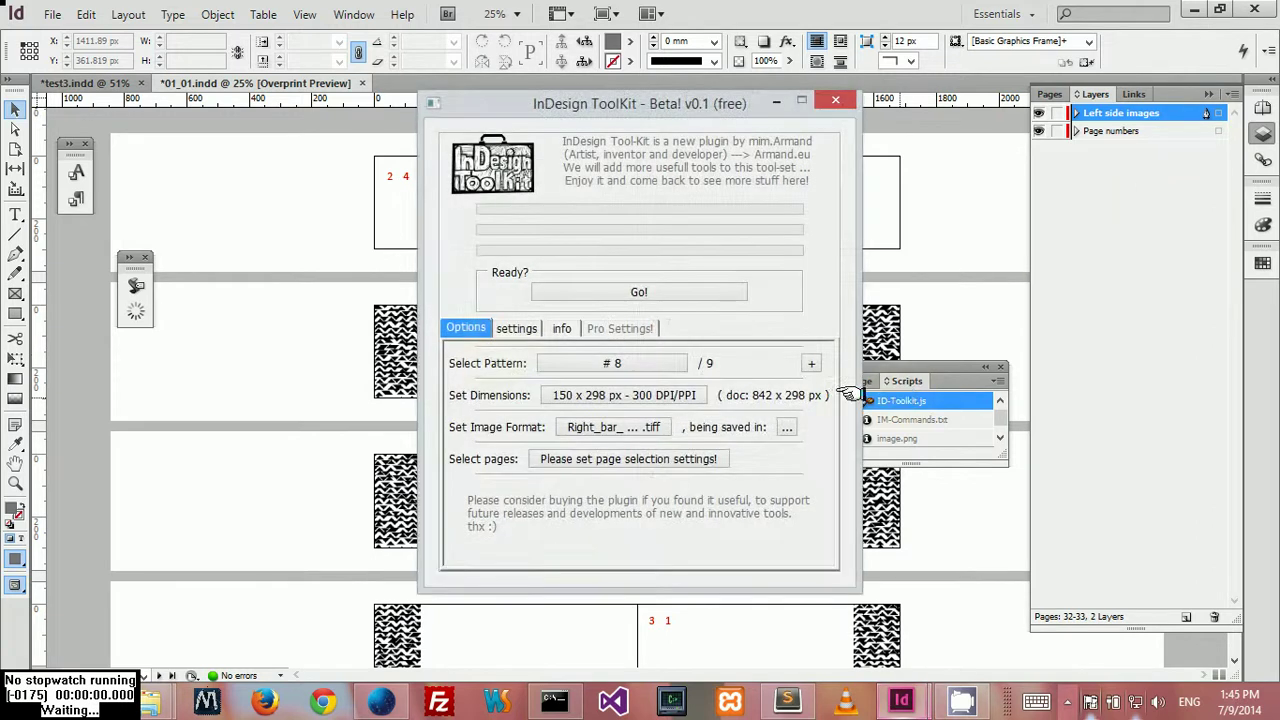
{"action": "left_click", "coordinate": [620, 362]}
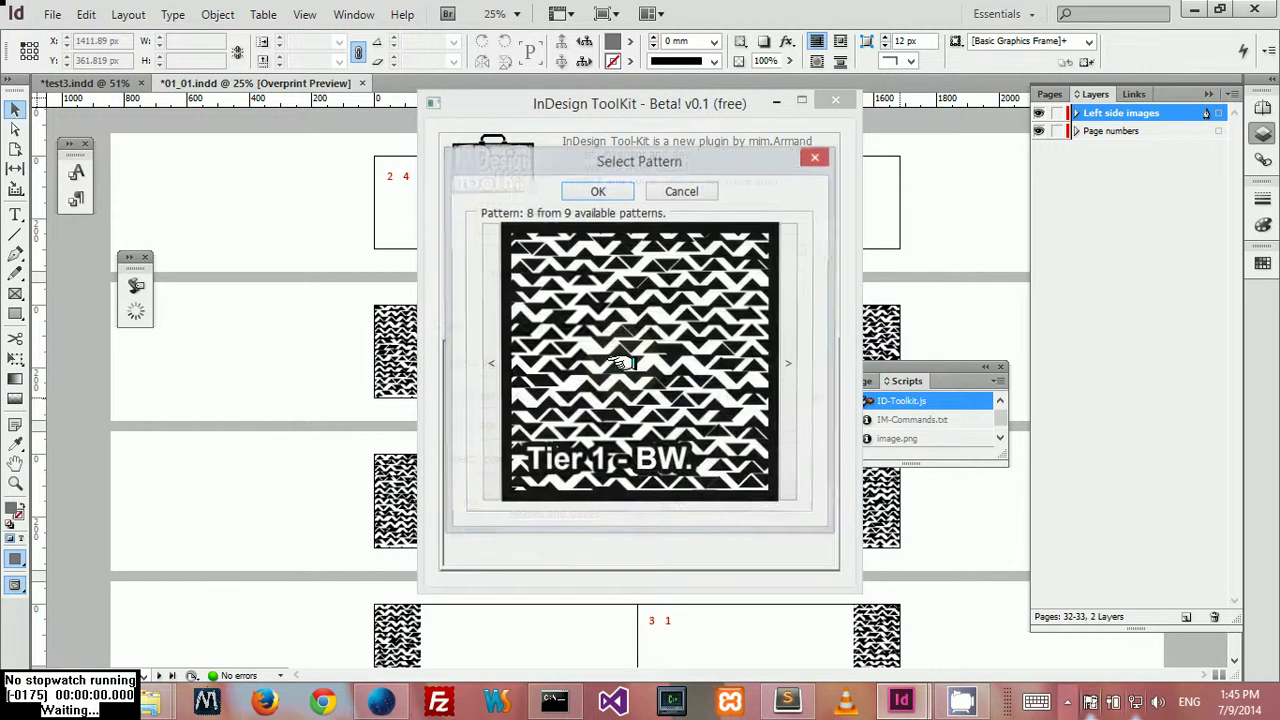
{"action": "left_click", "coordinate": [620, 362]}
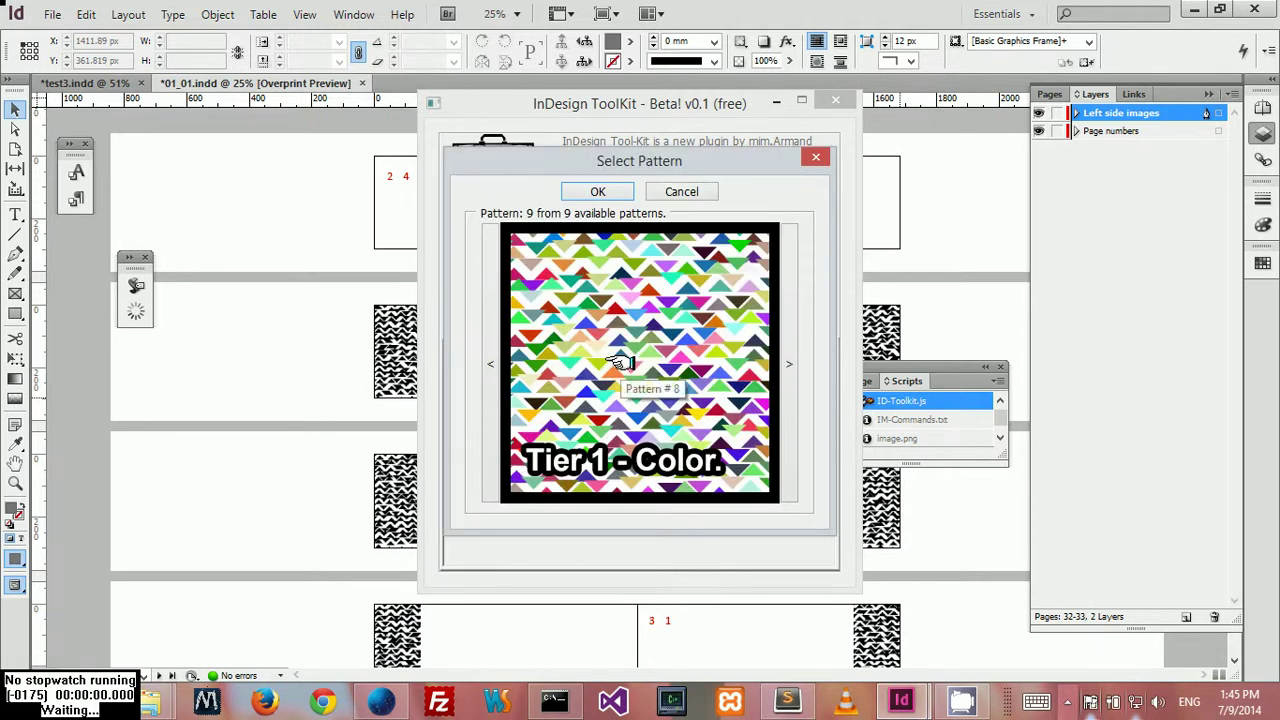
{"action": "left_click", "coordinate": [598, 192]}
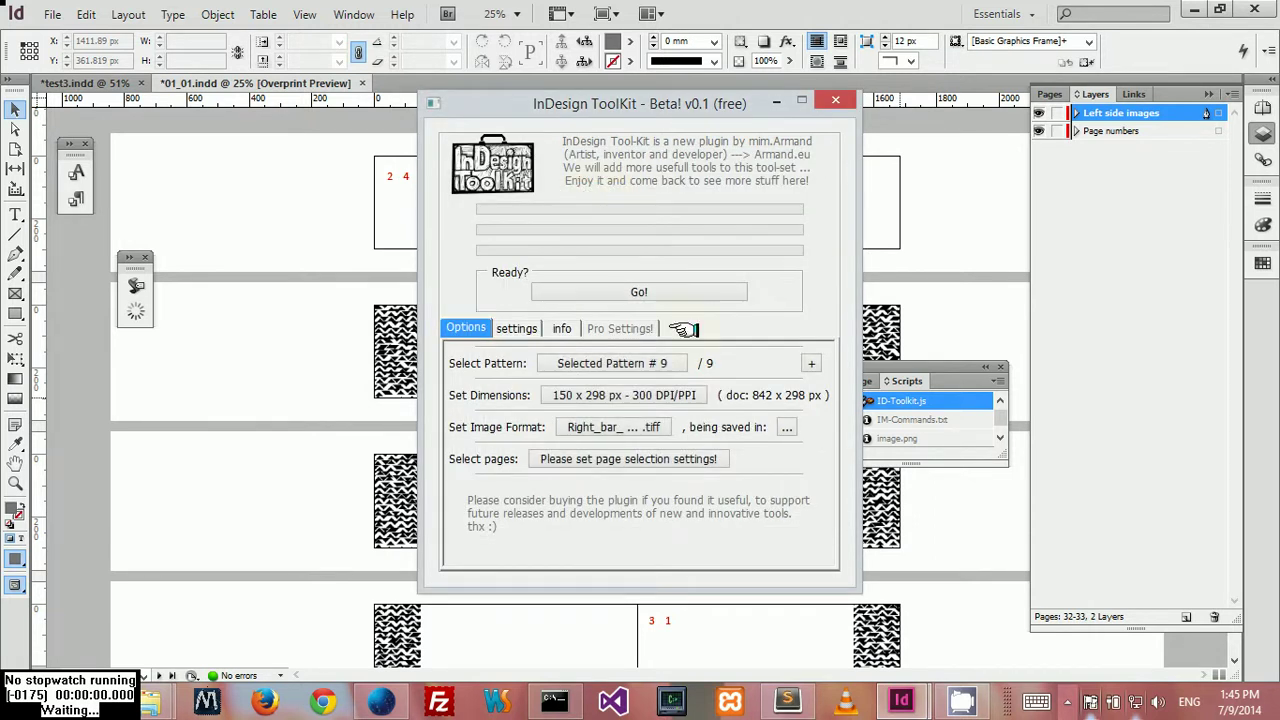
{"action": "left_click", "coordinate": [612, 363]}
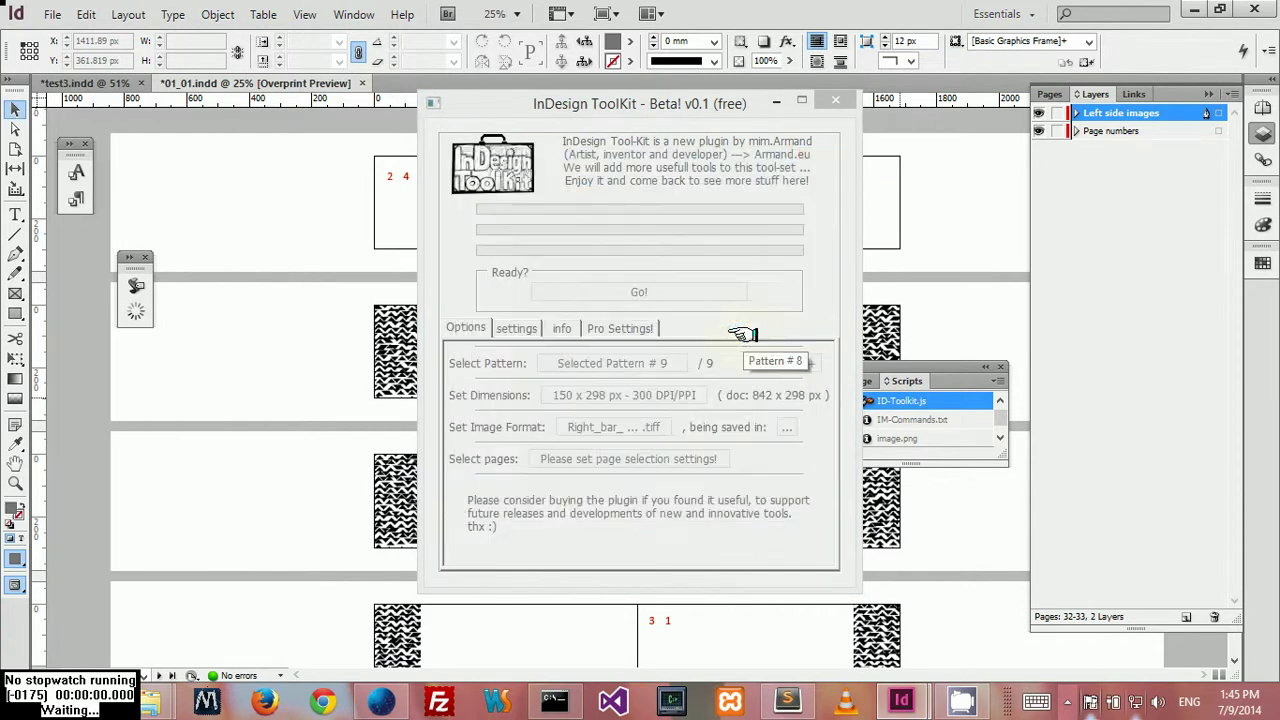
{"action": "scroll", "coordinate": [743, 334], "scroll_direction": "down", "scroll_amount": 3}
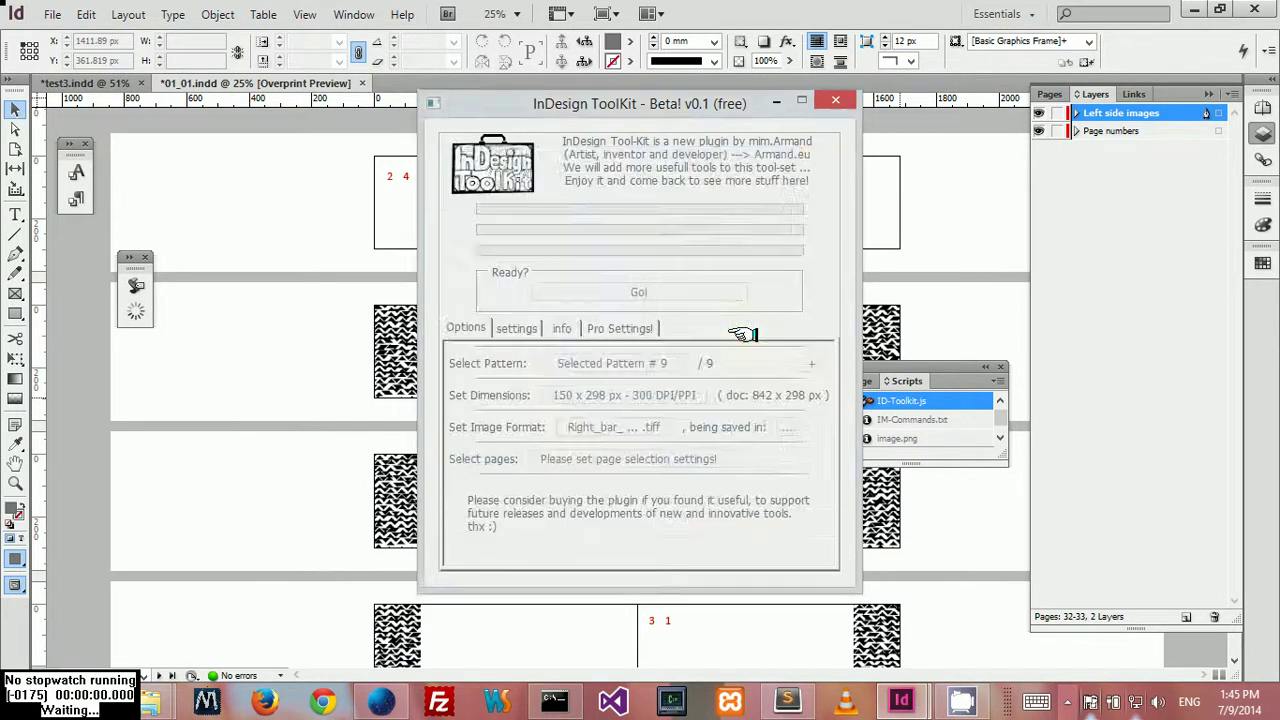
{"action": "scroll", "coordinate": [743, 334], "scroll_direction": "down", "scroll_amount": 2}
{"action": "left_click", "coordinate": [743, 334]}
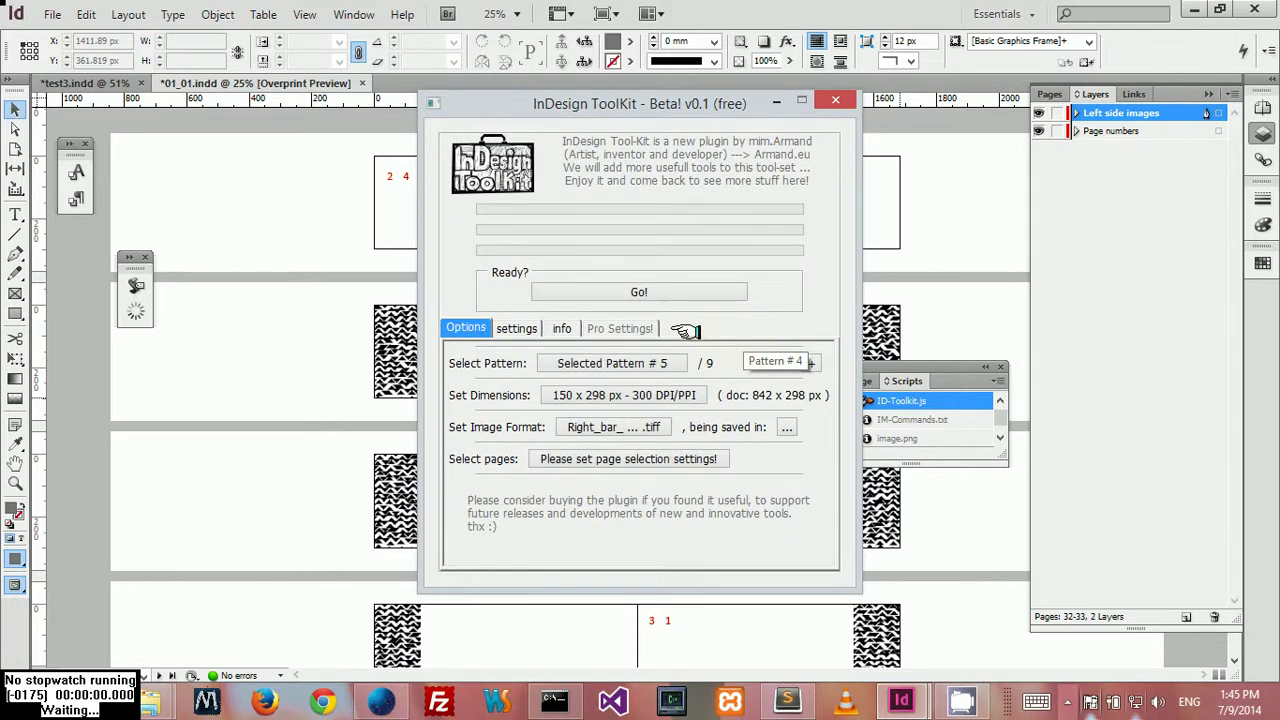
Step: Generate and import the eight Moiré 2 centre images onto a new IMIM! layer
{"action": "left_click", "coordinate": [630, 291]}
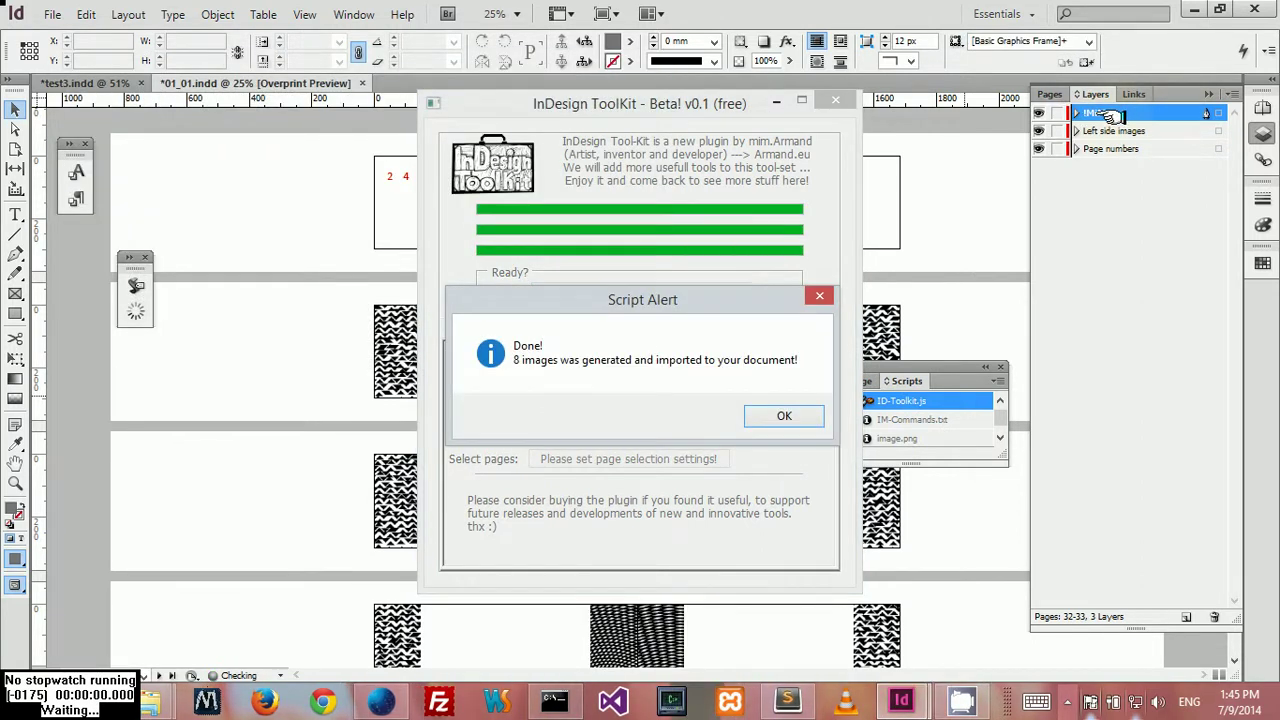
{"action": "left_click", "coordinate": [784, 414]}
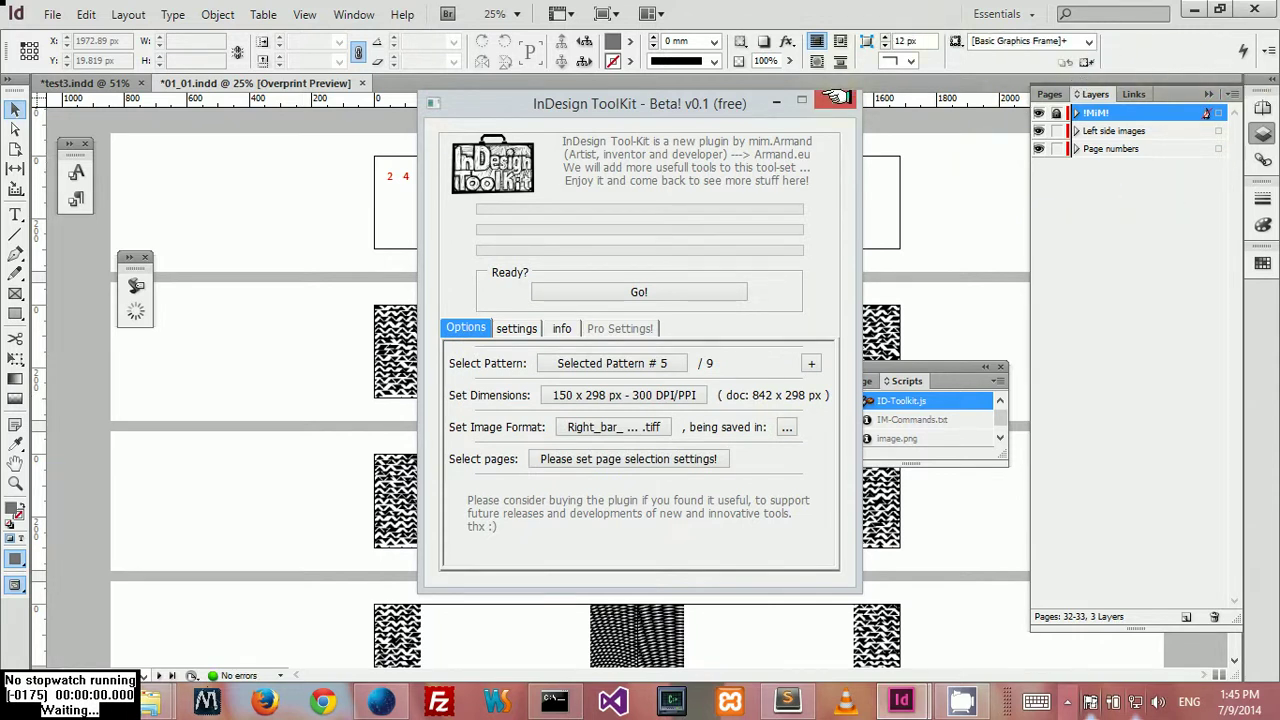
{"action": "key", "text": "alt+Tab"}
Step: Check the Visuals folder, then zoom and scroll through the spreads to review the placed moiré centre images
{"action": "key", "text": "alt+Tab"}
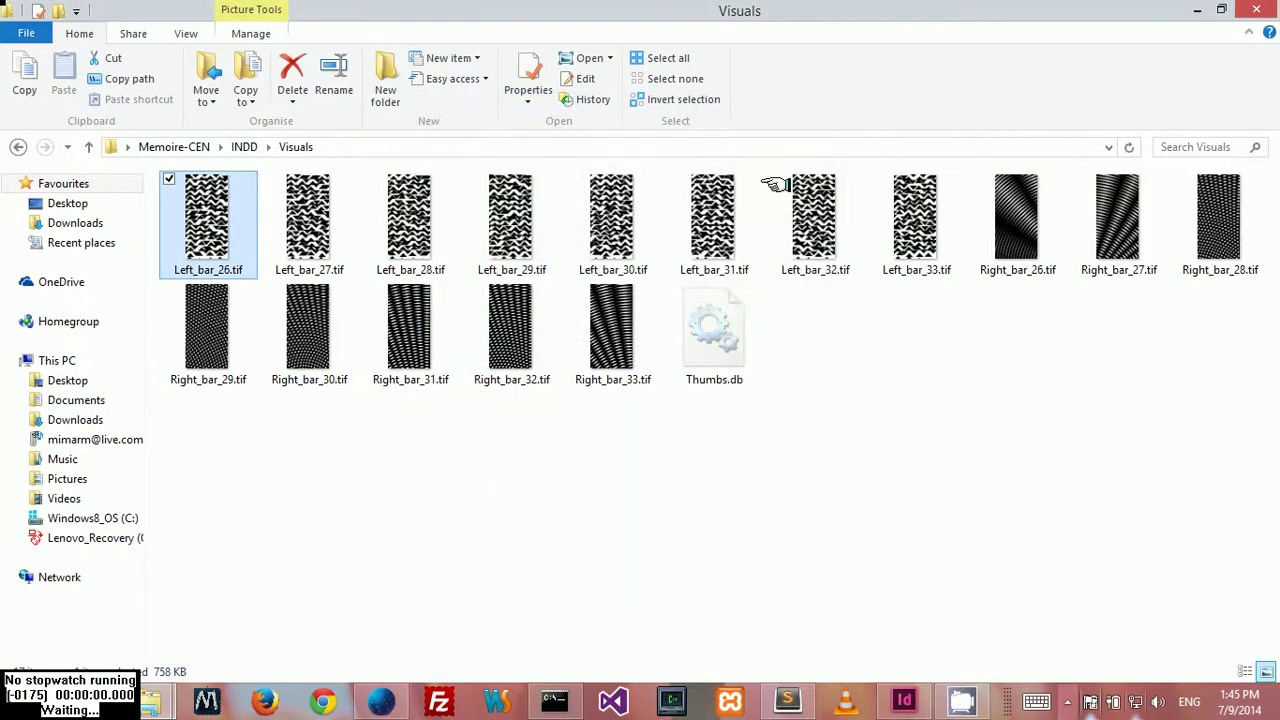
{"action": "key", "text": "alt+Tab"}
{"action": "key", "text": "Tab"}
{"action": "key", "text": "ctrl+equal"}
{"action": "key", "text": "ctrl+equal"}
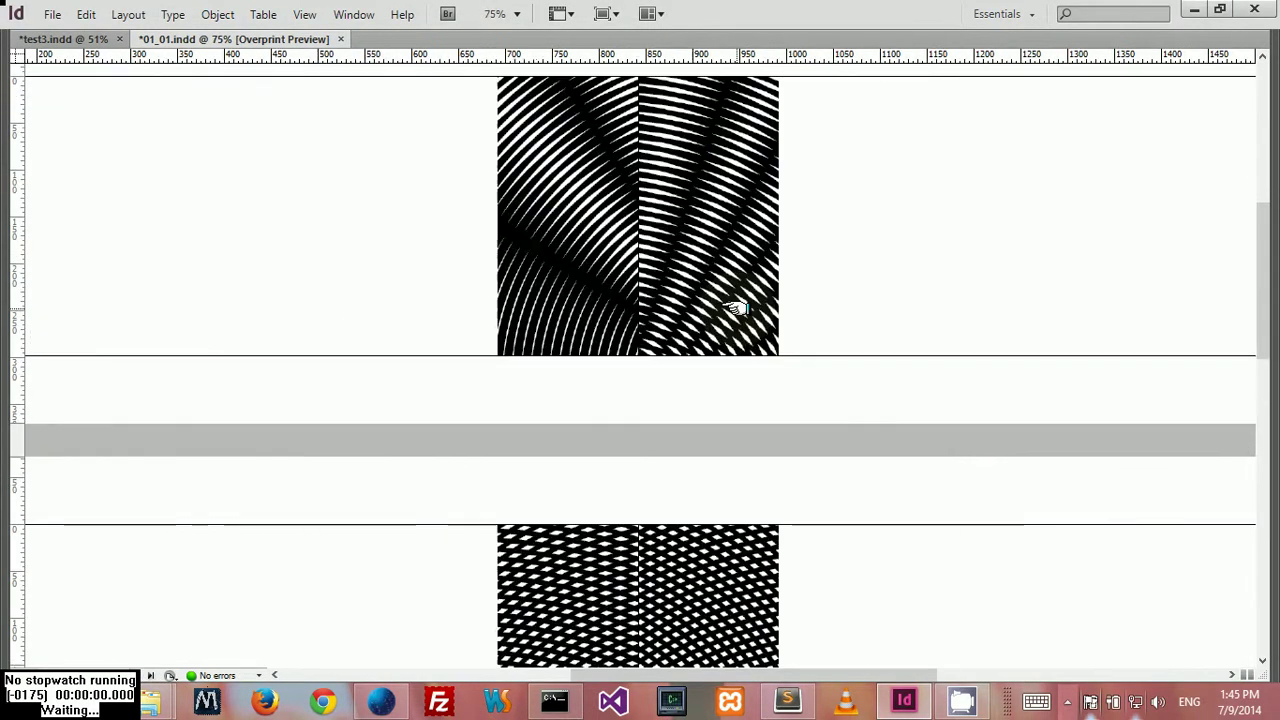
{"action": "scroll", "coordinate": [737, 309], "scroll_direction": "down", "scroll_amount": 5}
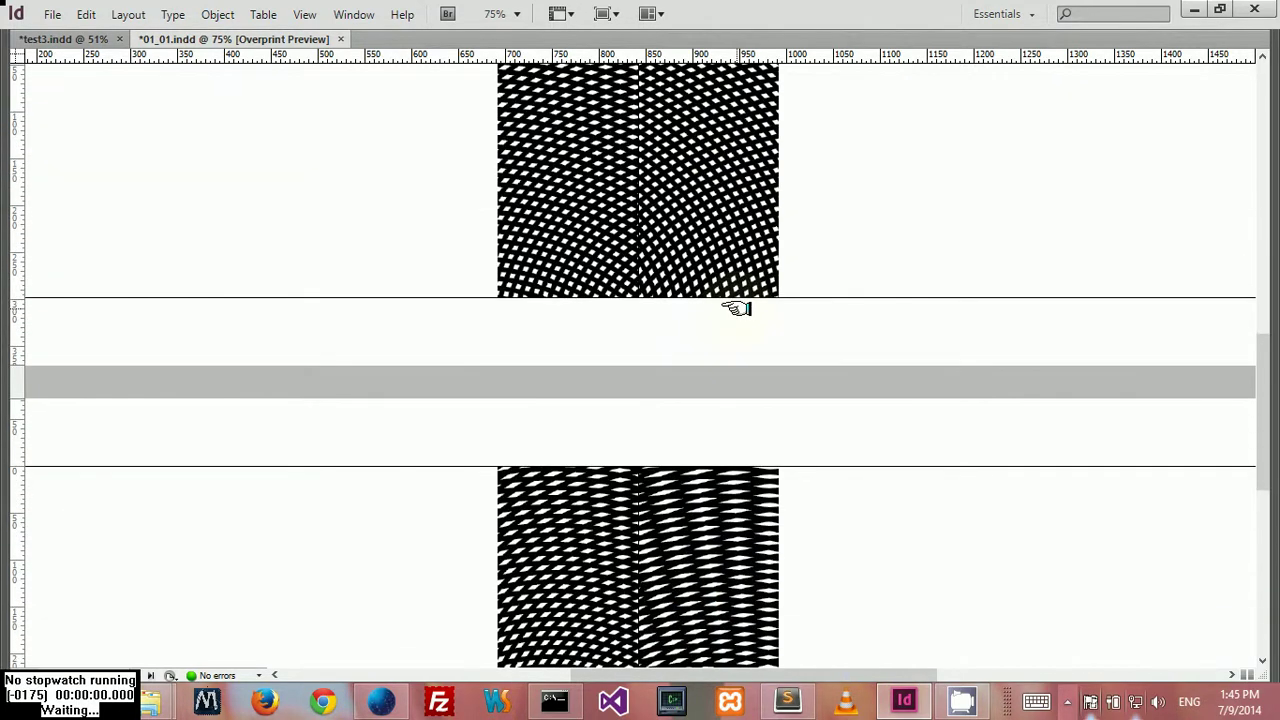
{"action": "scroll", "coordinate": [737, 309], "scroll_direction": "down", "scroll_amount": 10}
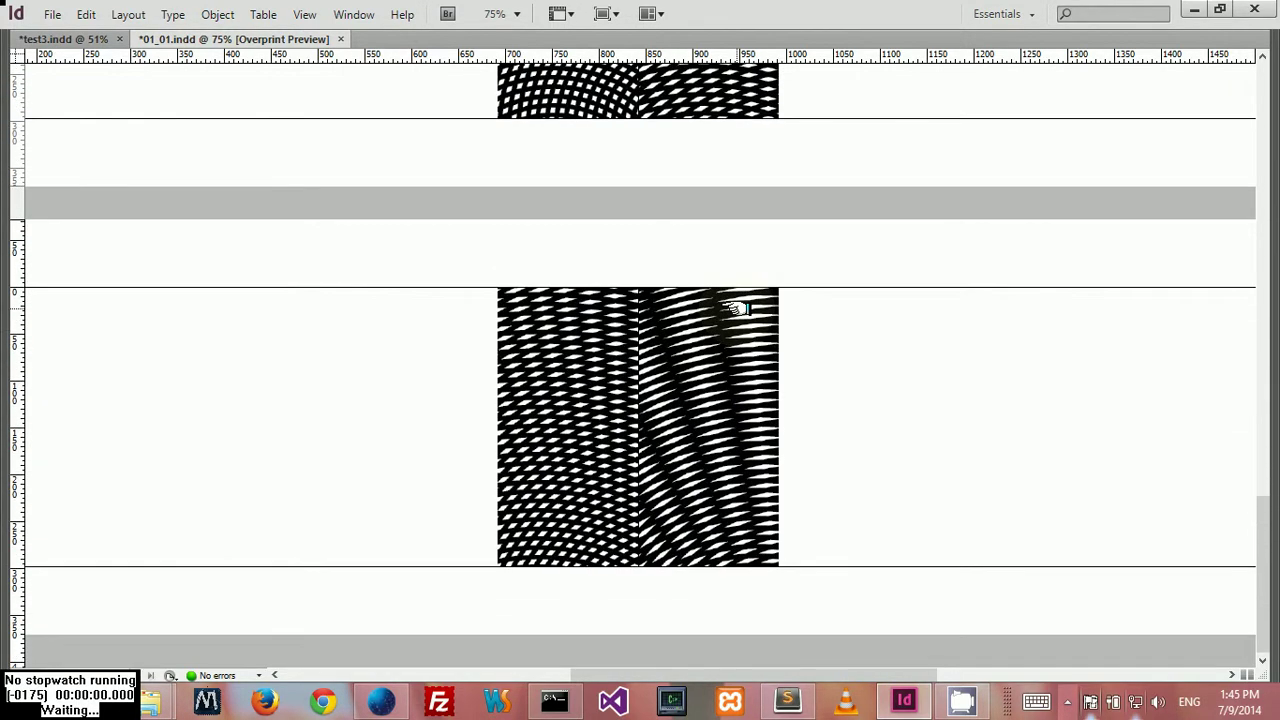
{"action": "scroll", "coordinate": [737, 309], "scroll_direction": "down", "scroll_amount": 10}
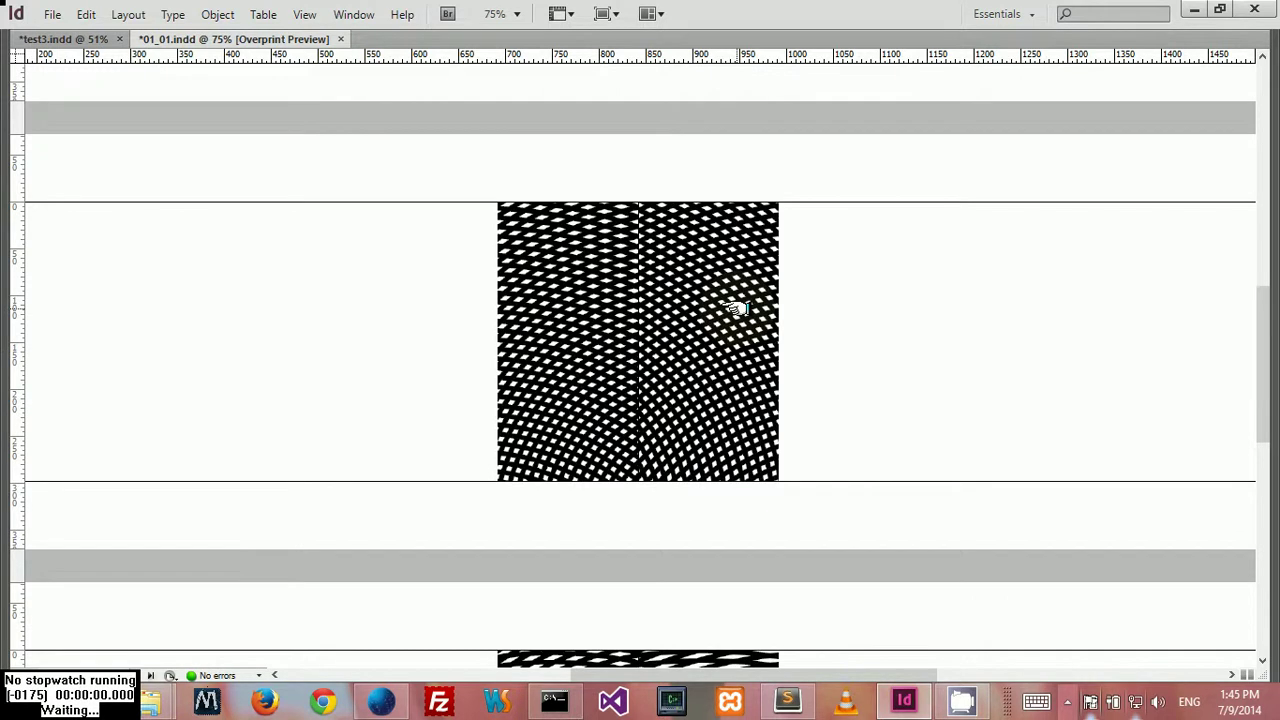
{"action": "scroll", "coordinate": [737, 309], "scroll_direction": "down", "scroll_amount": 10}
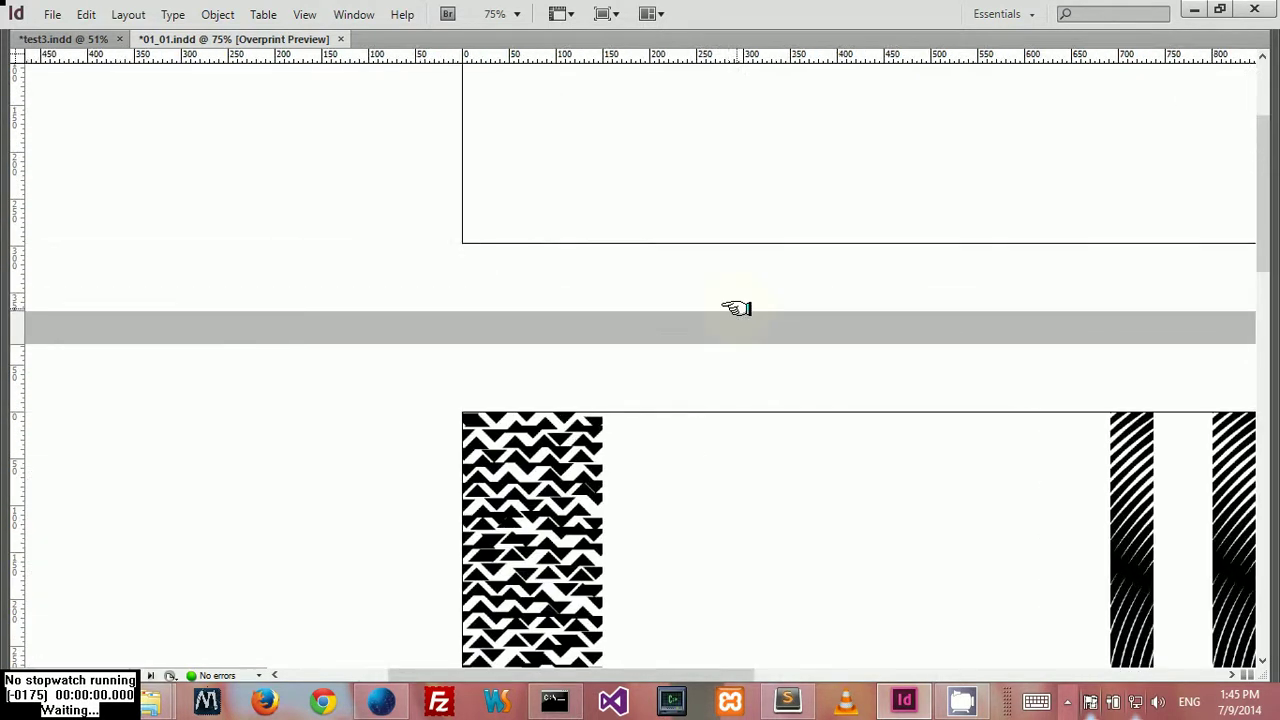
{"action": "key", "text": "ctrl+minus"}
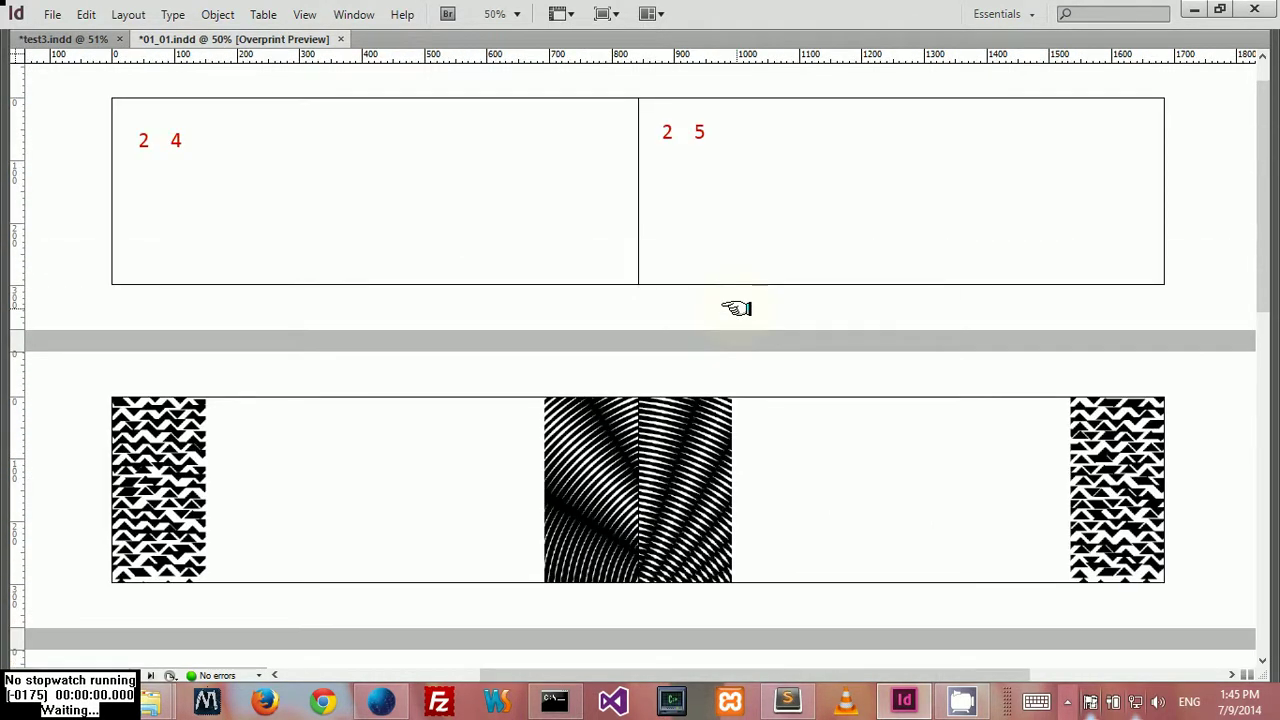
Step: Restore the panels and briefly visit the Windows Start screen before returning to InDesign
{"action": "key", "text": "Tab"}
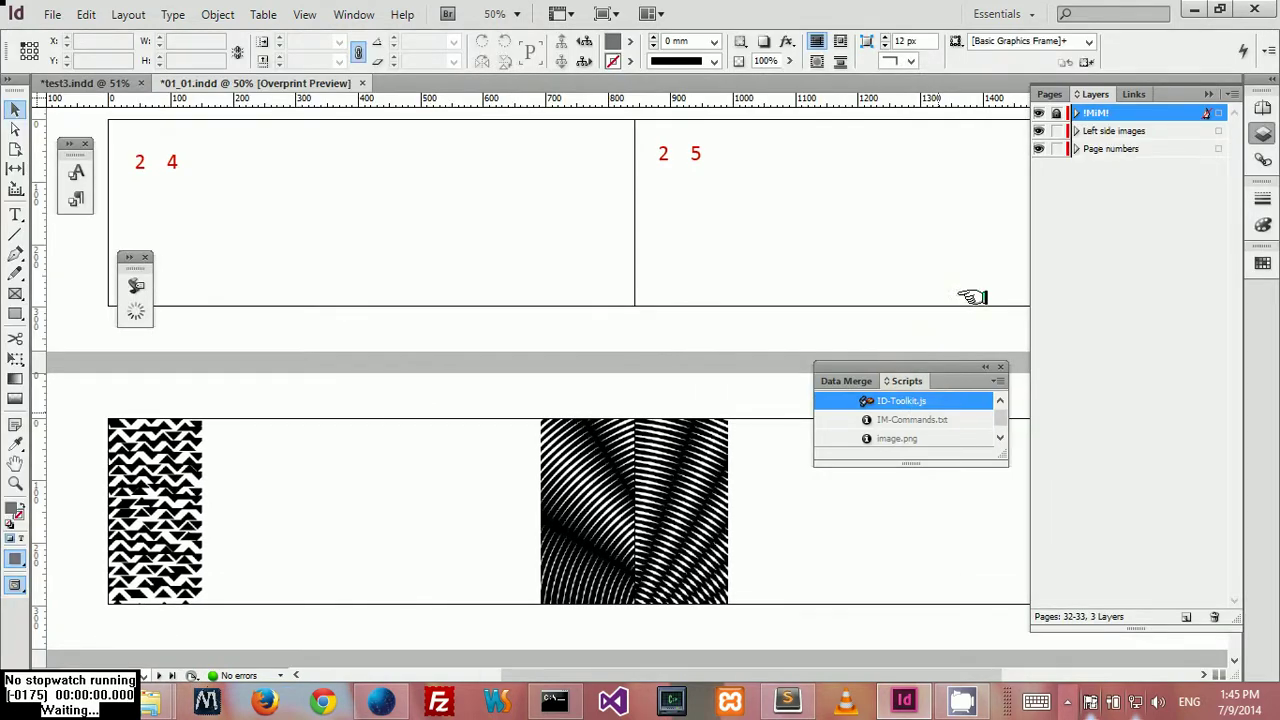
{"action": "key", "text": "super+c"}
{"action": "key", "text": "Return"}
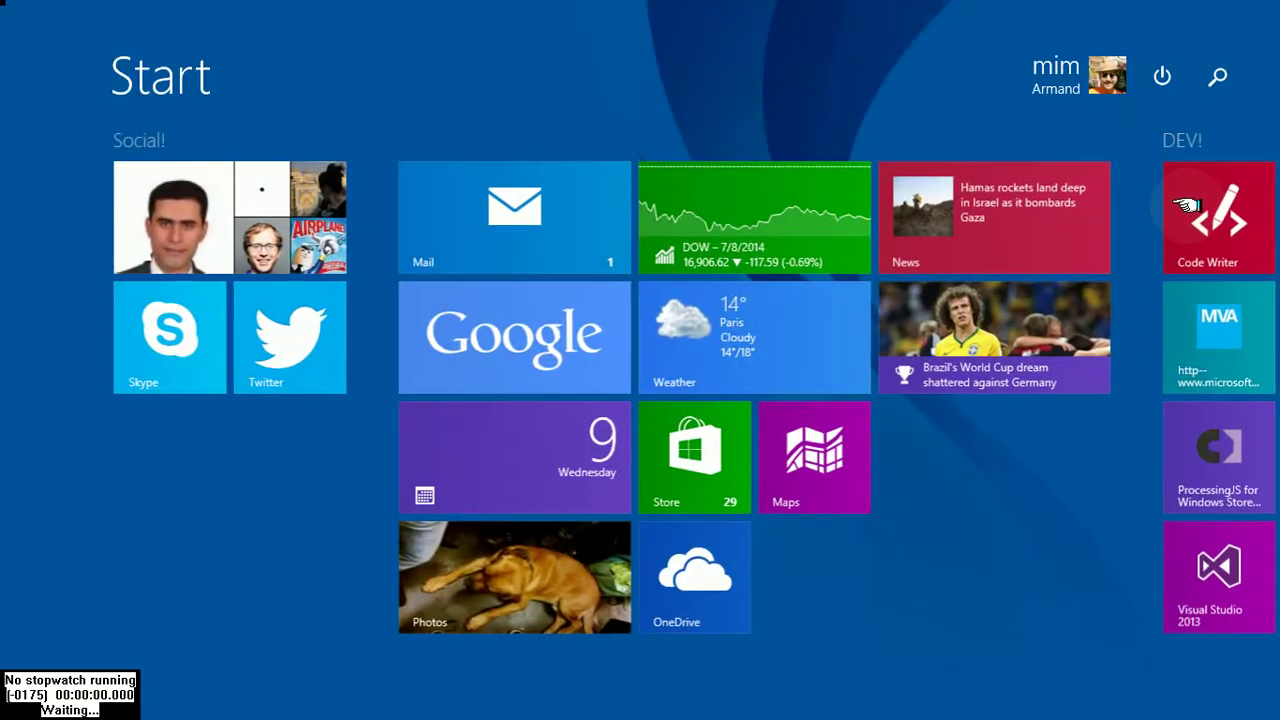
{"action": "key", "text": "super"}
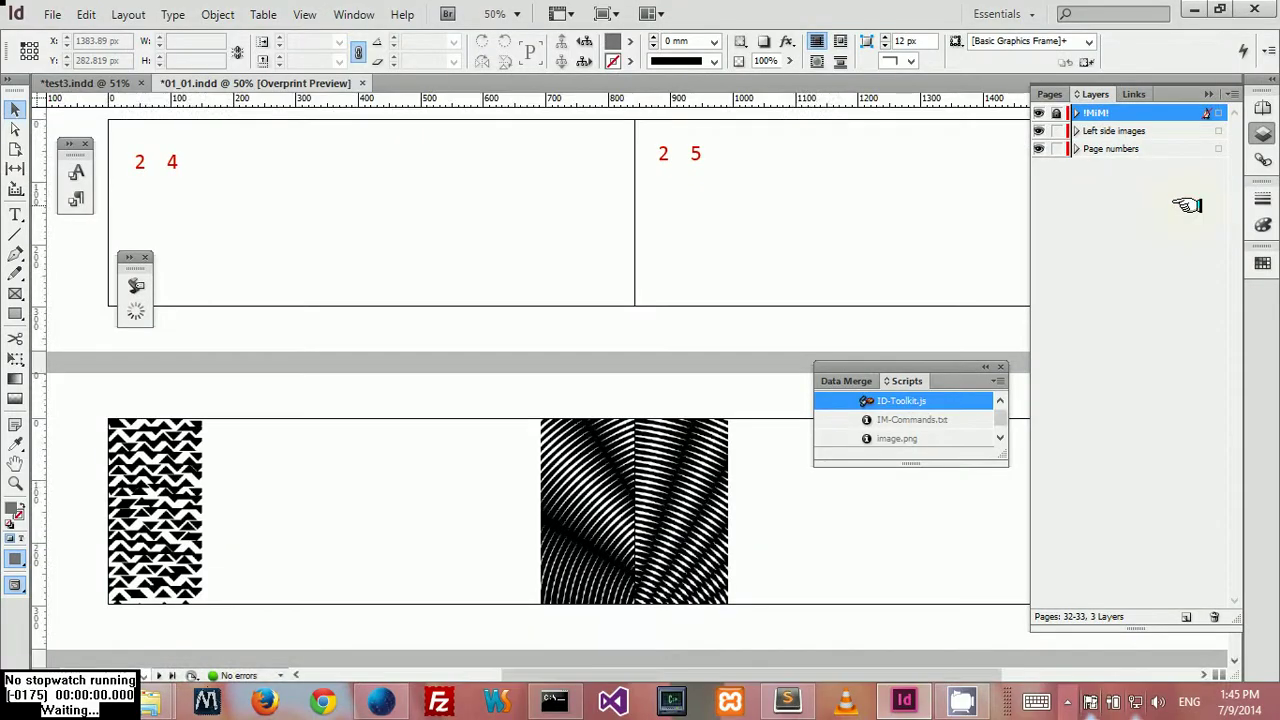
Step: Relaunch ID-Toolkit.js and select pattern #7 of 9, 'Tries - color'
{"action": "double_click", "coordinate": [870, 400]}
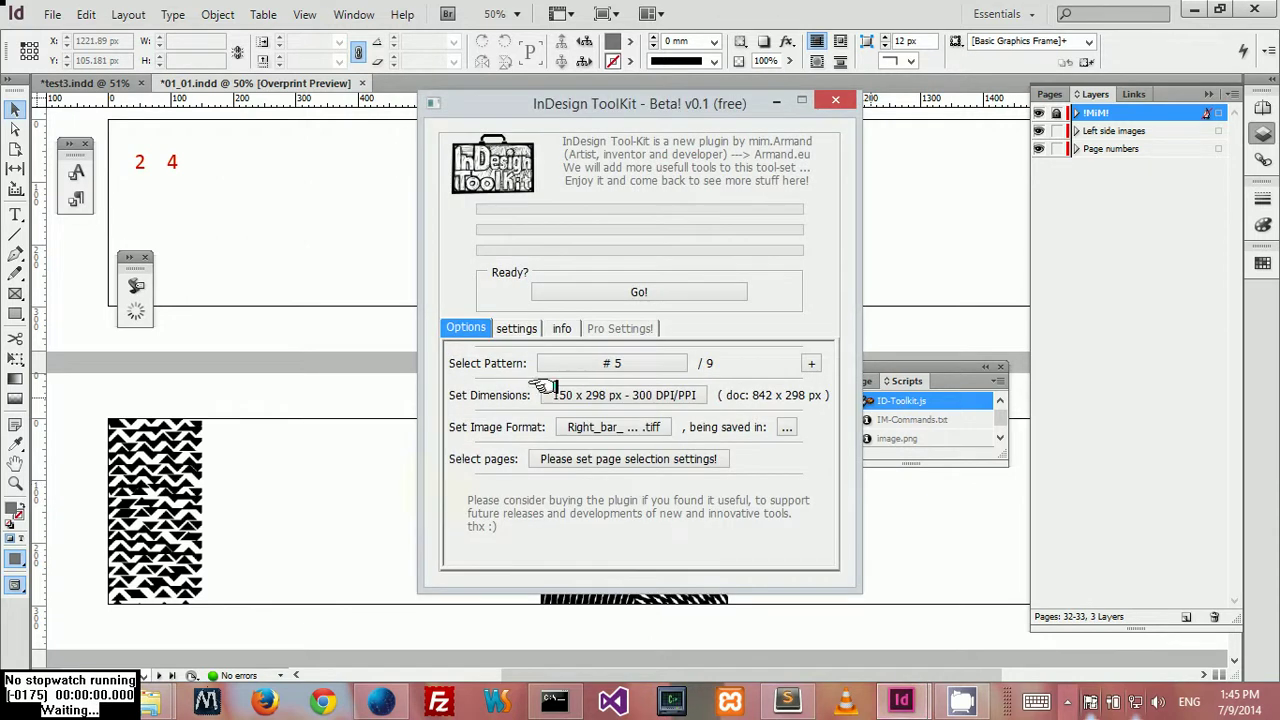
{"action": "left_click", "coordinate": [594, 364]}
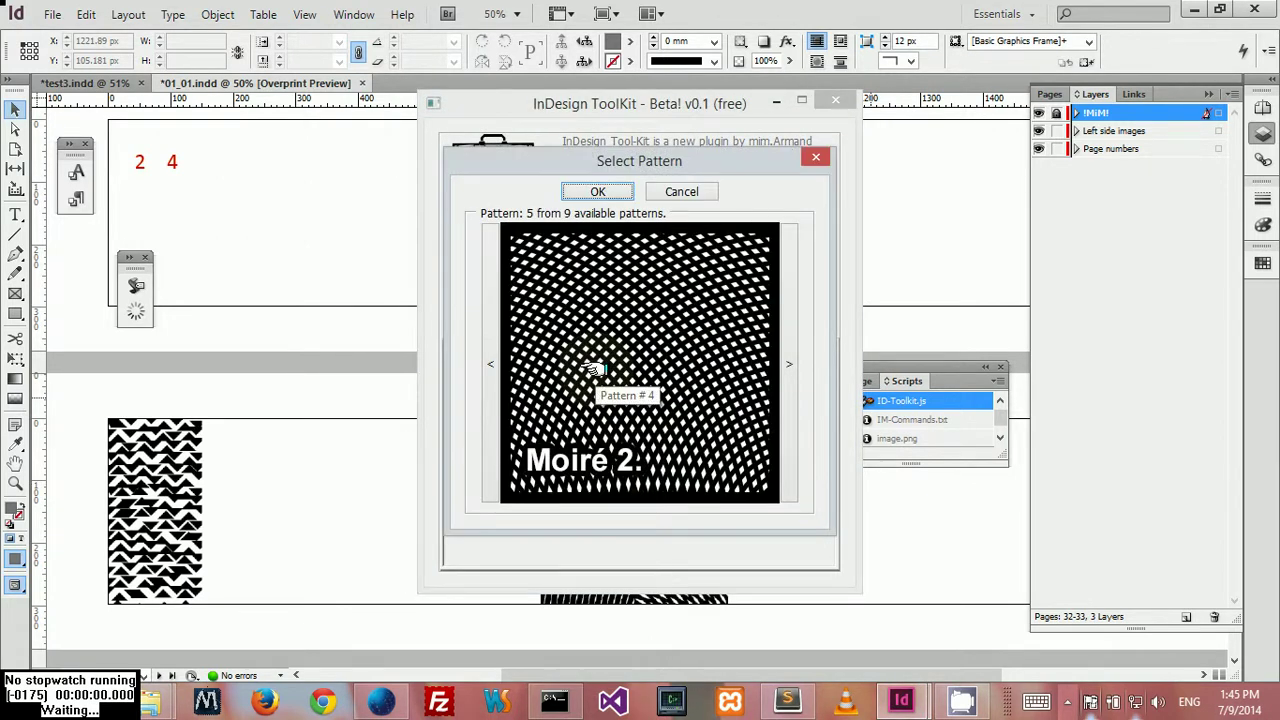
{"action": "left_click", "coordinate": [594, 368]}
{"action": "left_click", "coordinate": [594, 368]}
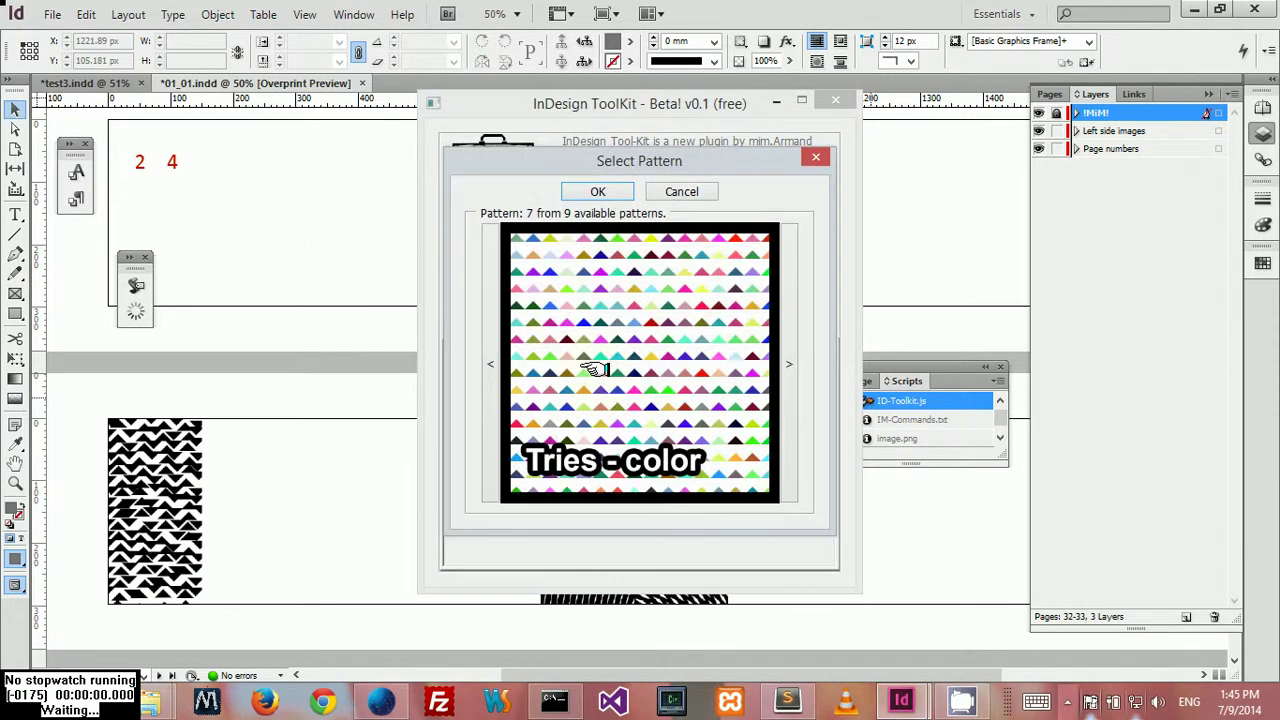
{"action": "left_click", "coordinate": [790, 346]}
{"action": "left_click", "coordinate": [790, 346], "text": "alt"}
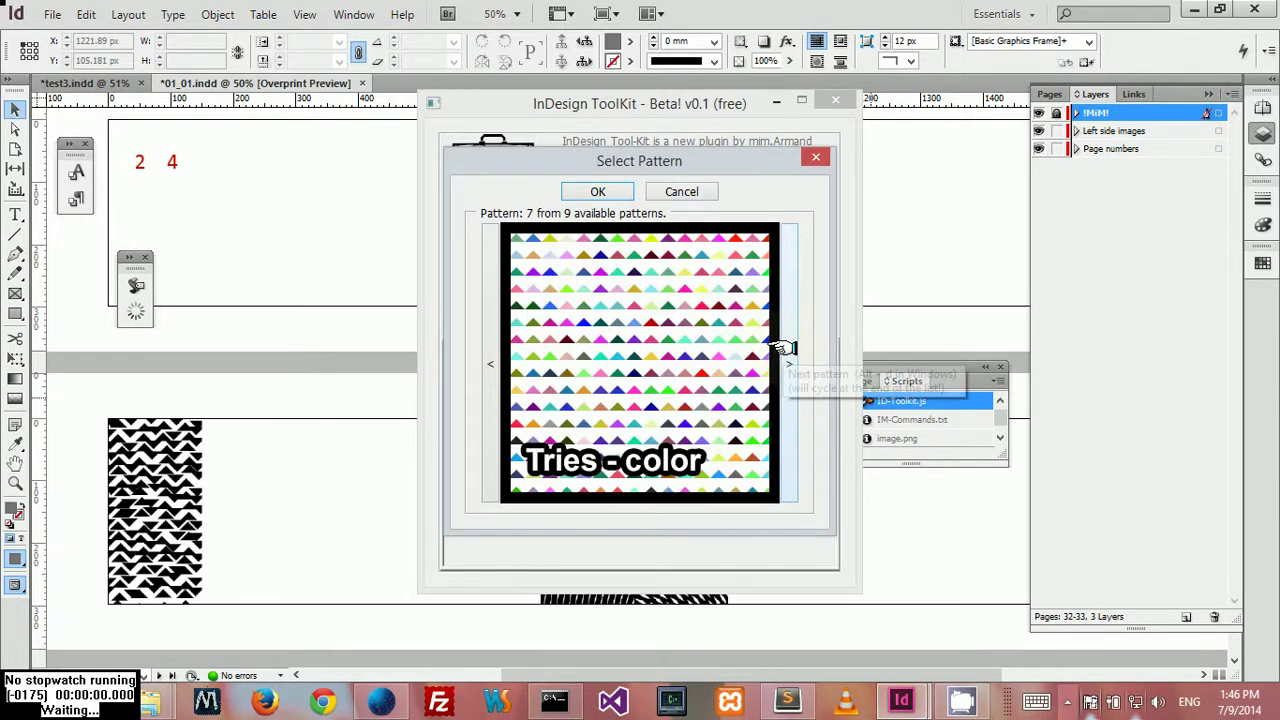
{"action": "left_click", "coordinate": [588, 191]}
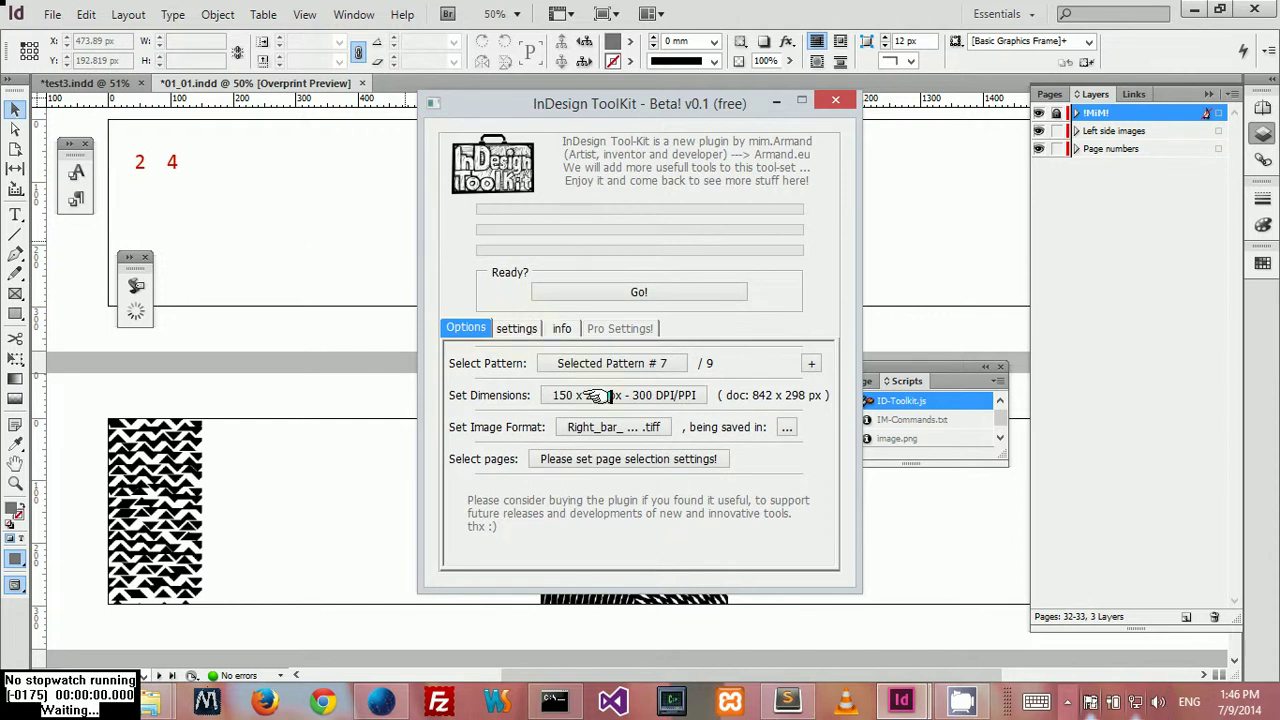
Step: In Set Dimension and Position, centre the bar, turn off Mirror X, and try widths 450 then 540 px
{"action": "left_click", "coordinate": [598, 396]}
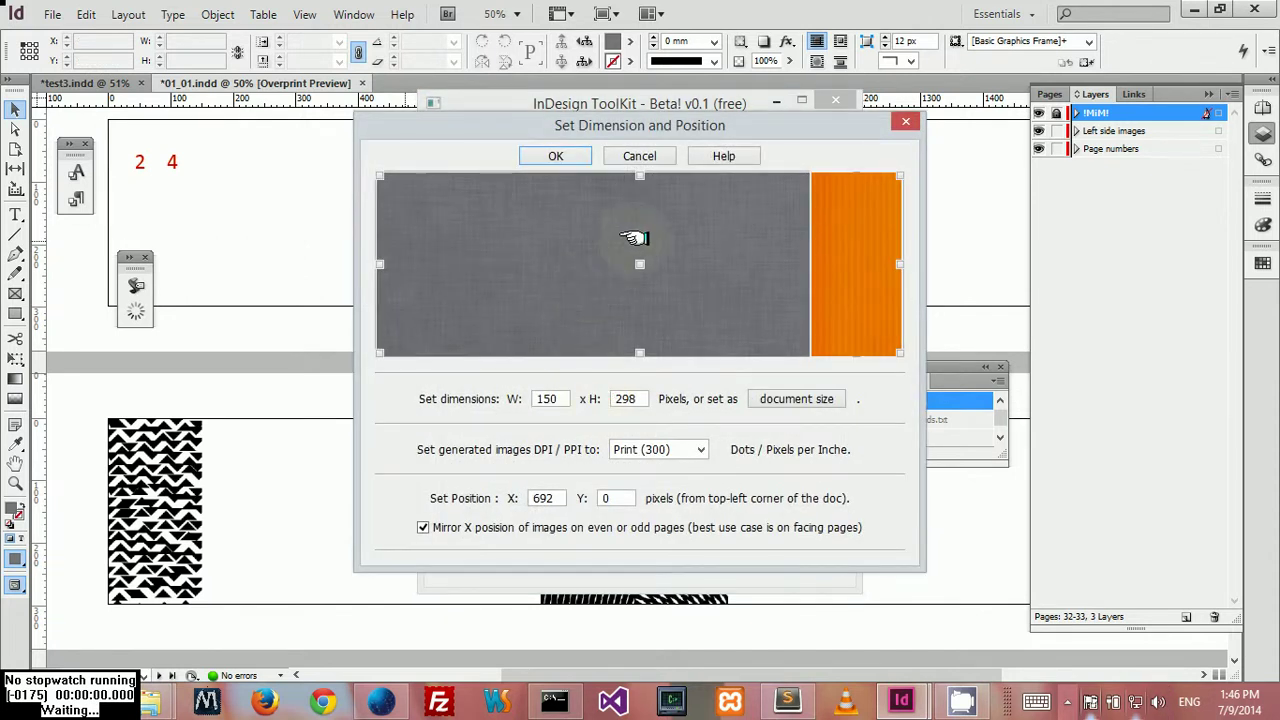
{"action": "left_click", "coordinate": [636, 264]}
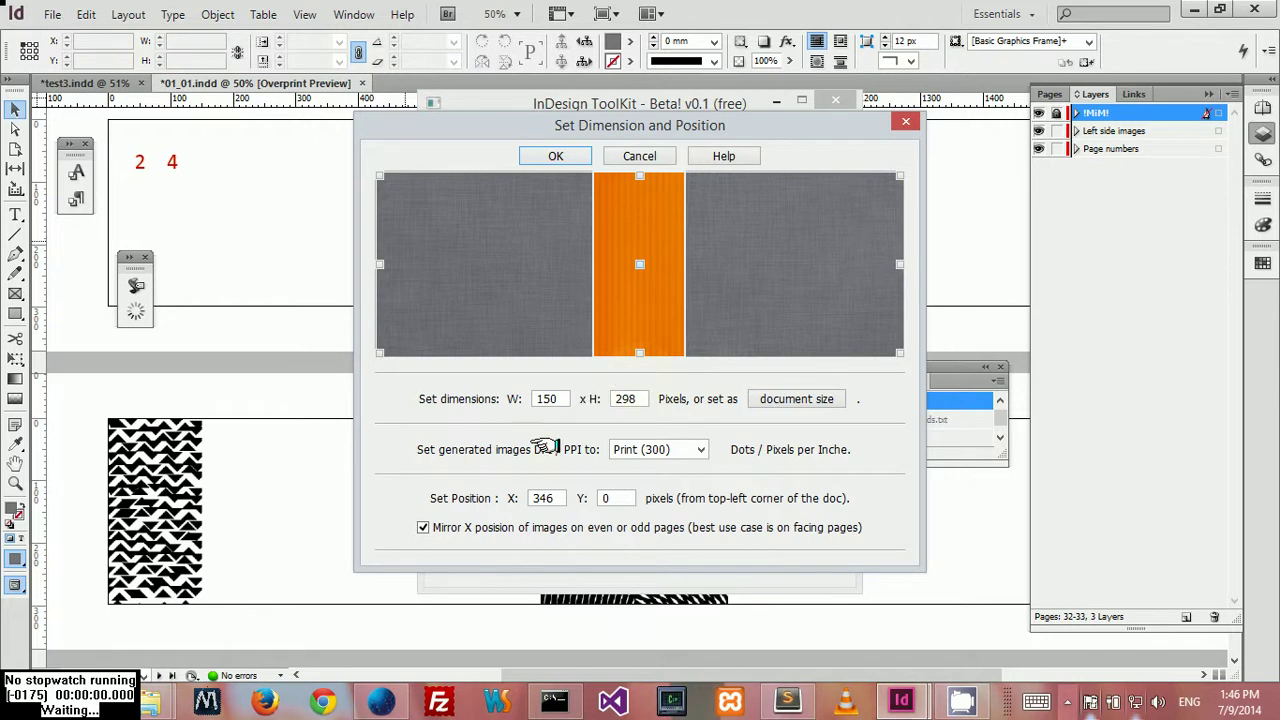
{"action": "left_click", "coordinate": [508, 526]}
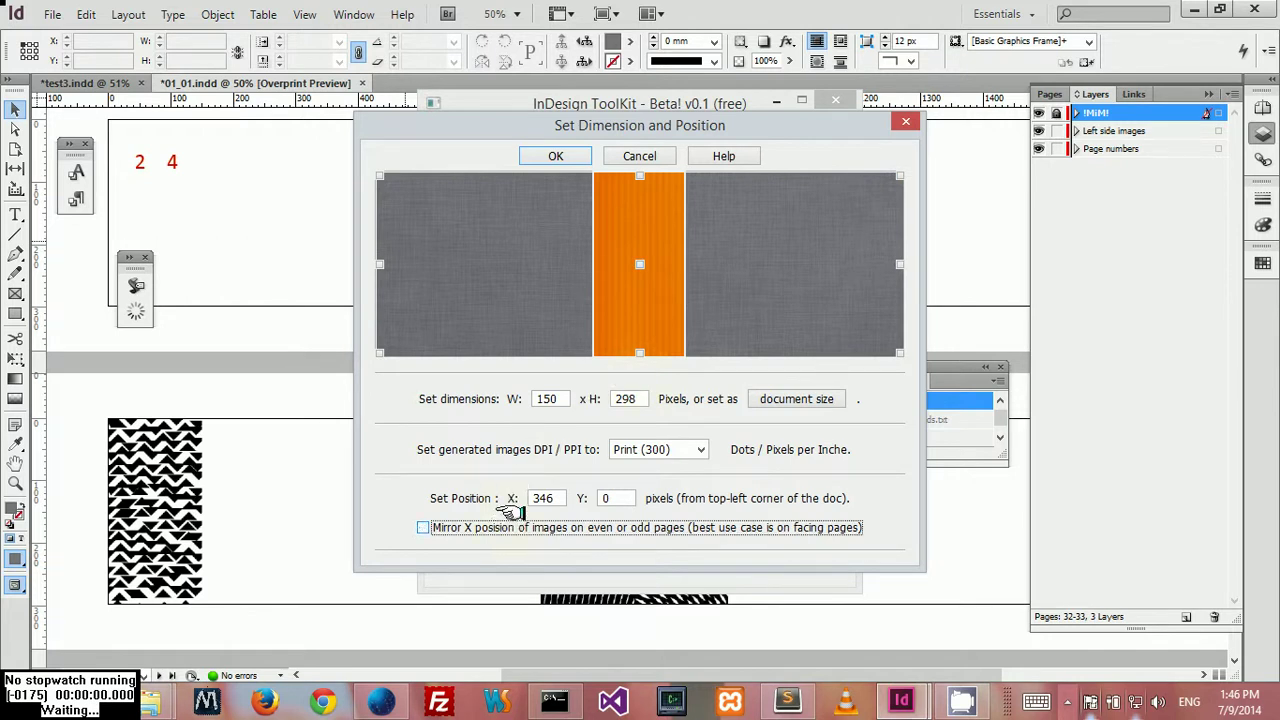
{"action": "left_click_drag", "start_coordinate": [562, 398], "coordinate": [515, 399]}
{"action": "type", "text": "450"}
{"action": "key", "text": "Tab"}
{"action": "key", "text": "shift+Tab"}
{"action": "type", "text": "540"}
{"action": "key", "text": "Tab"}
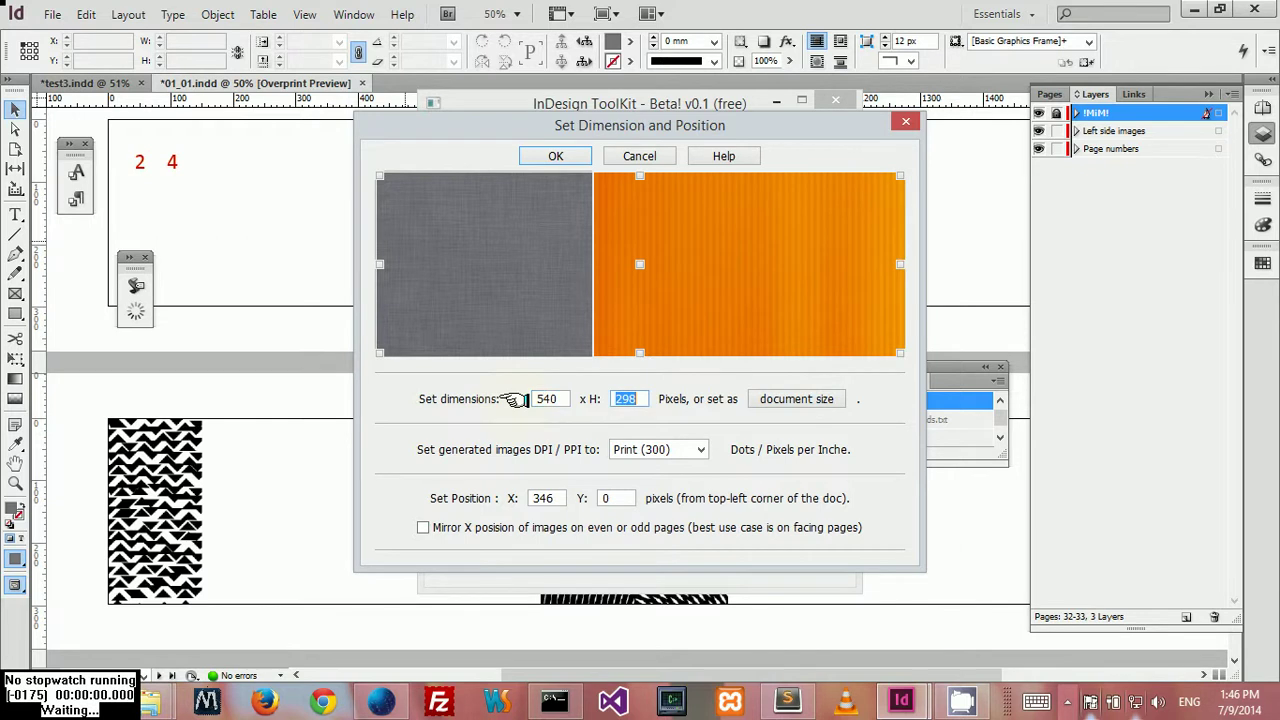
Step: Set the width to 600 px, re-centre it horizontally, and confirm the 600 x 298 px size
{"action": "left_click", "coordinate": [642, 261]}
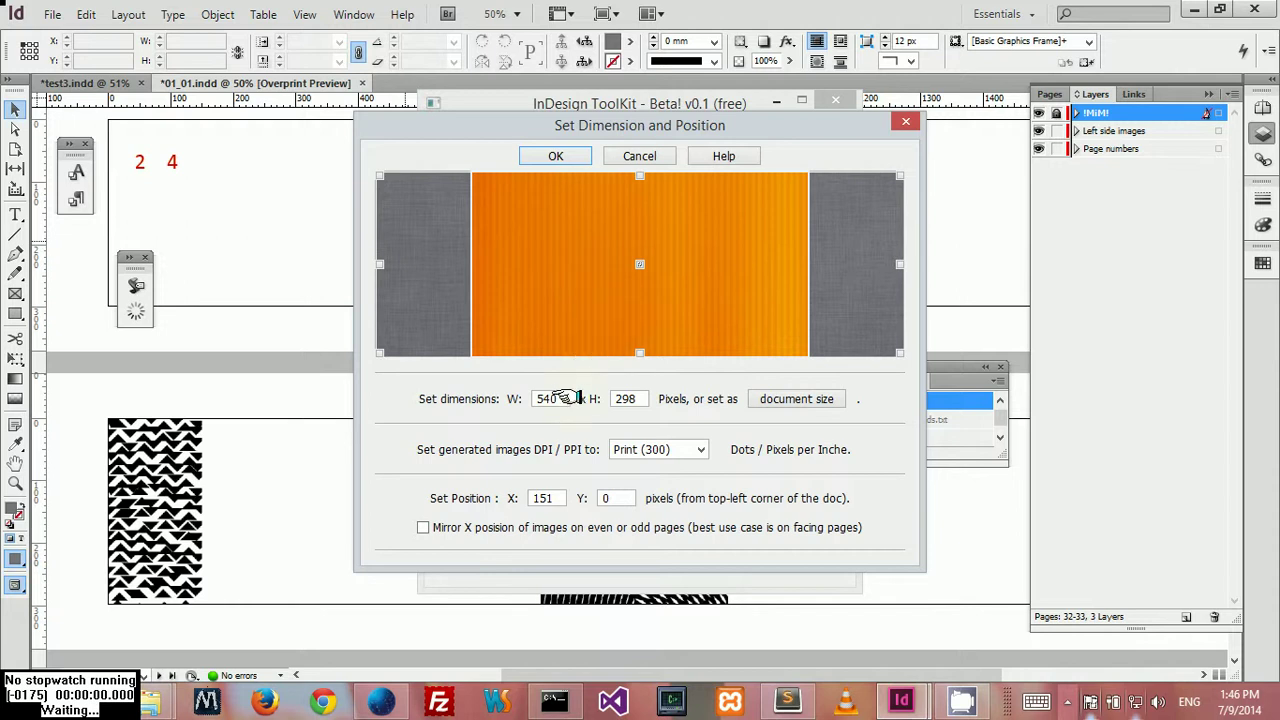
{"action": "left_click_drag", "start_coordinate": [563, 397], "coordinate": [522, 396]}
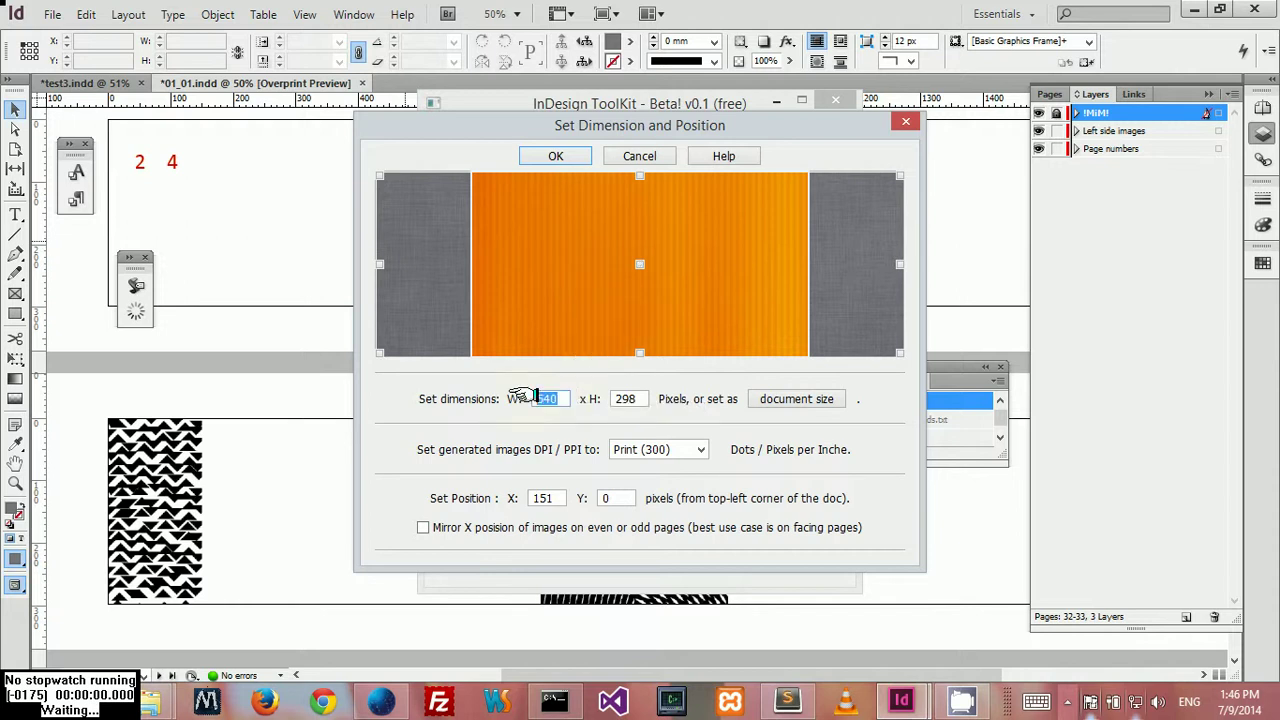
{"action": "type", "text": "600"}
{"action": "key", "text": "Tab"}
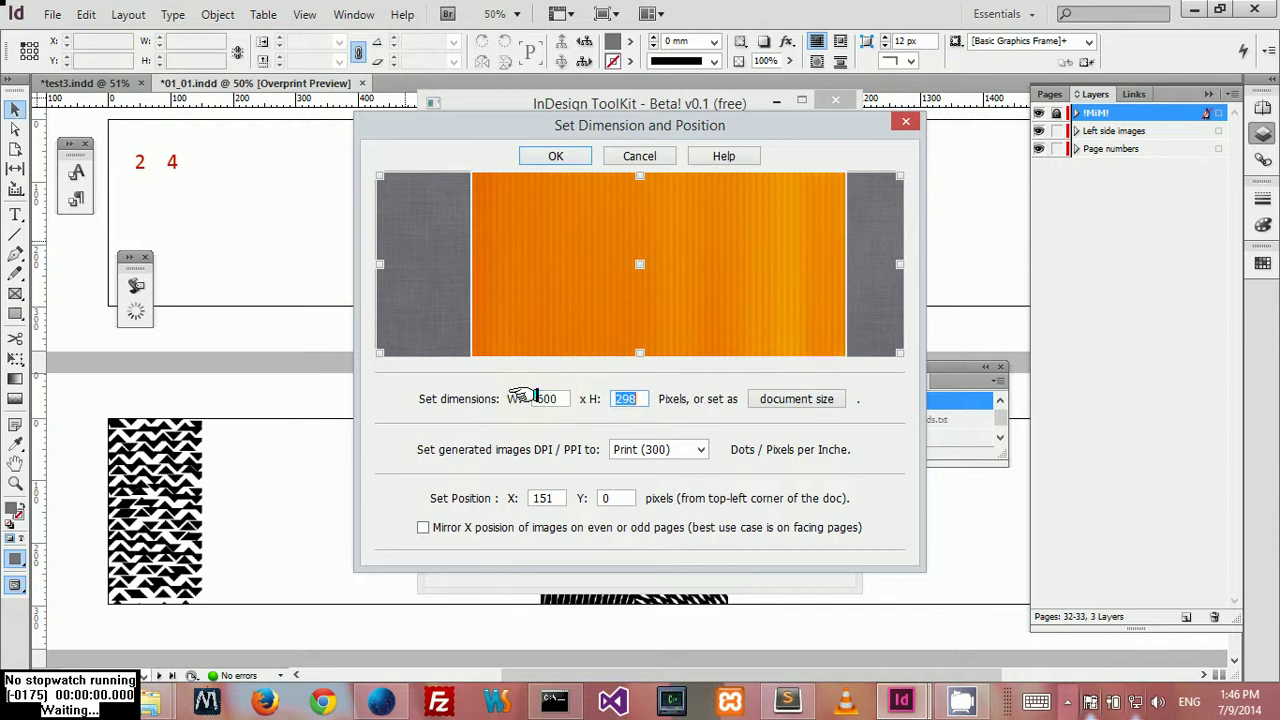
{"action": "left_click", "coordinate": [636, 265]}
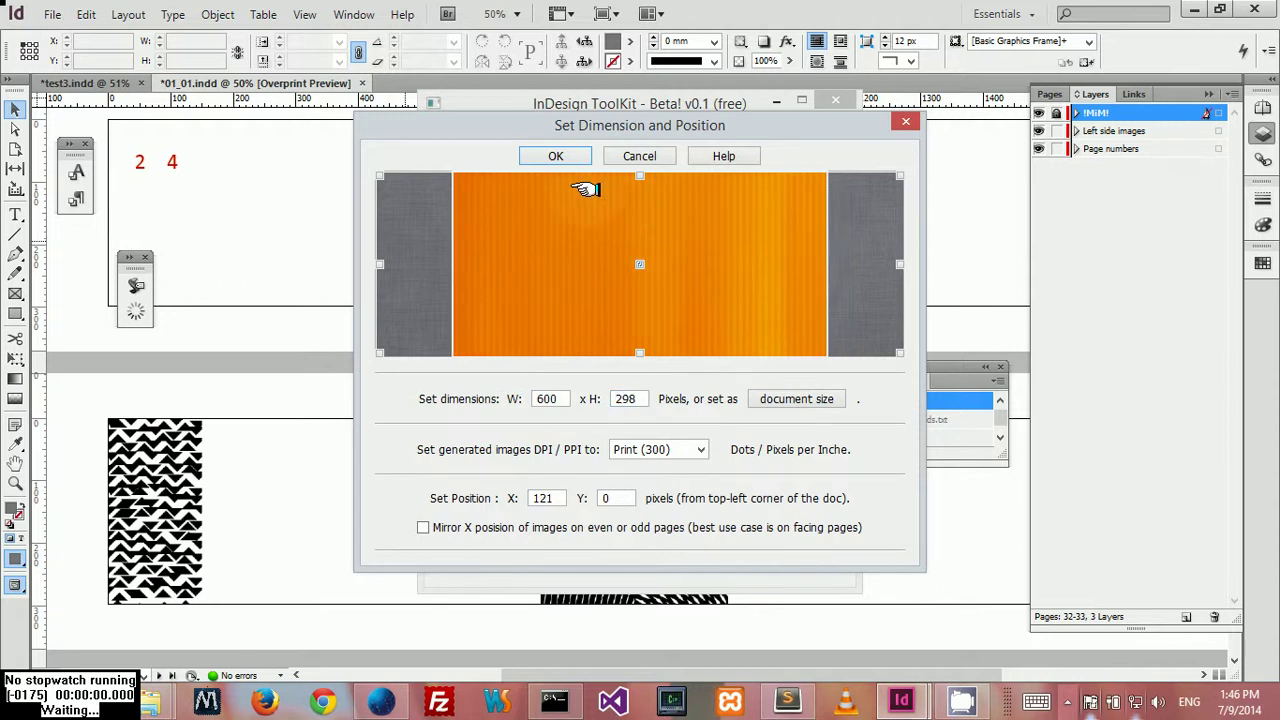
{"action": "left_click", "coordinate": [560, 157]}
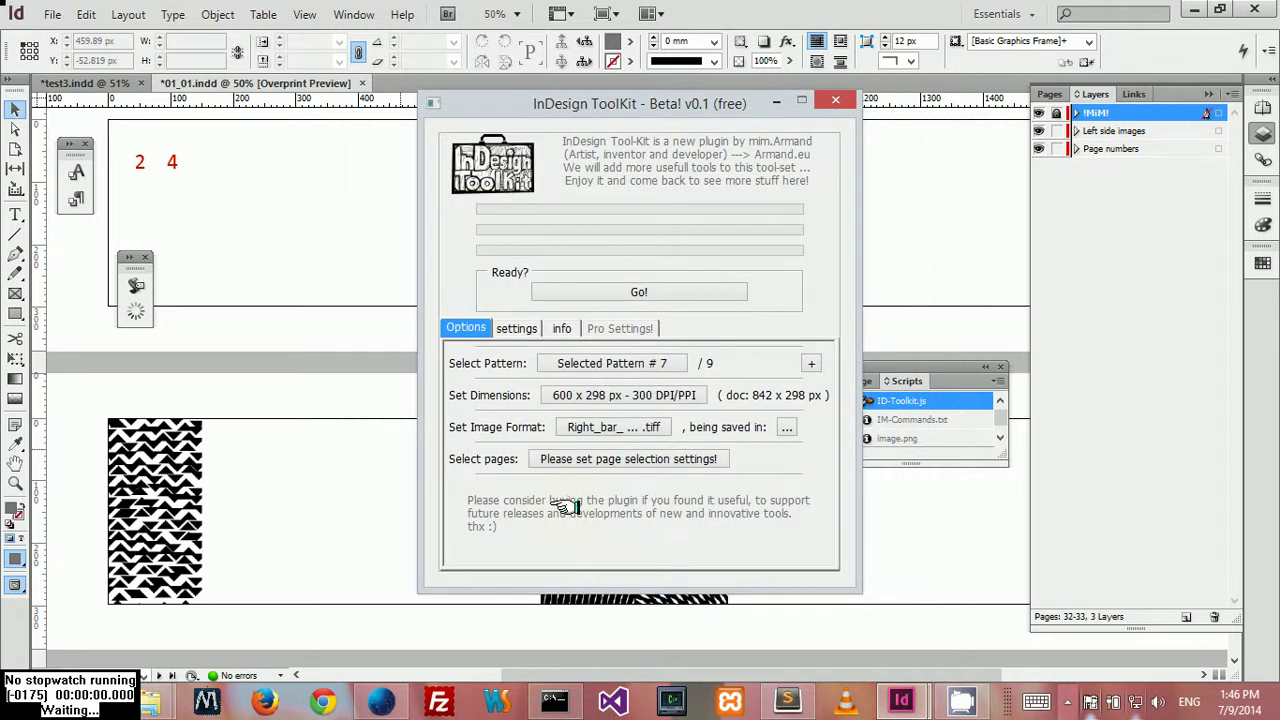
Step: Set CMYK colour mode and the Center_ prefix, then generate and place eight pattern-7 .tiff images
{"action": "left_click", "coordinate": [597, 427]}
{"action": "left_click", "coordinate": [672, 371]}
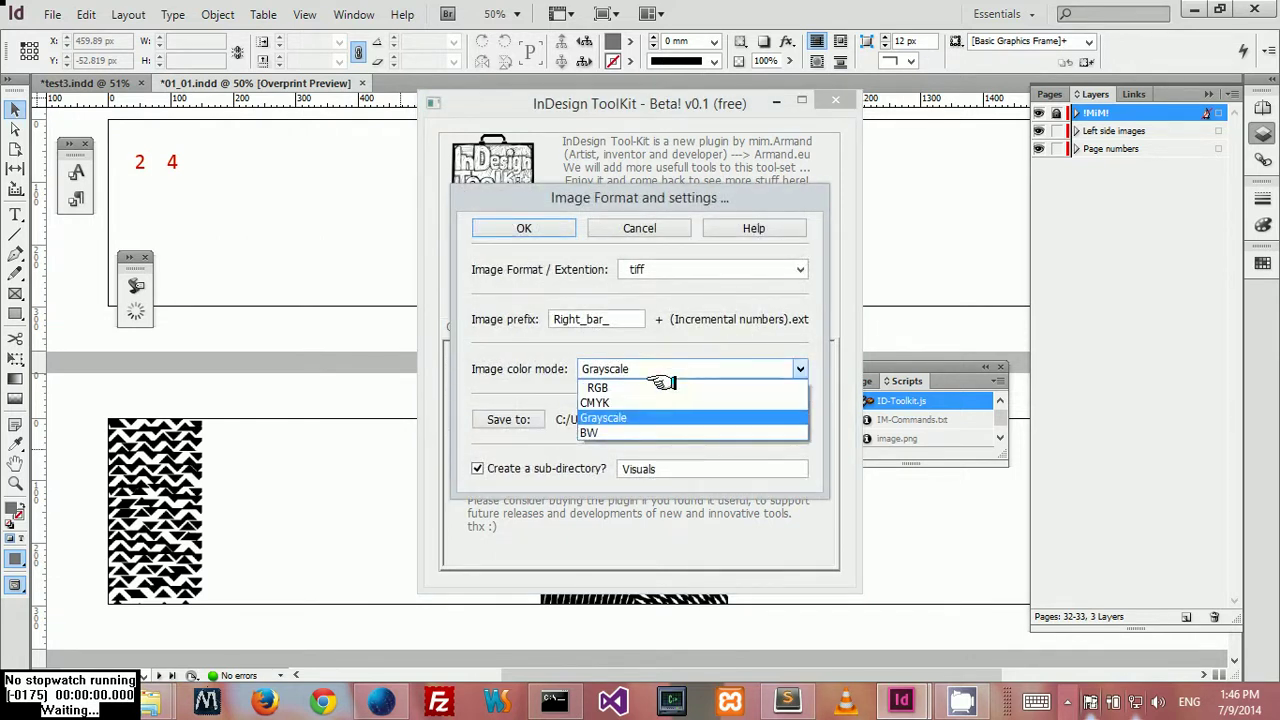
{"action": "left_click", "coordinate": [643, 400]}
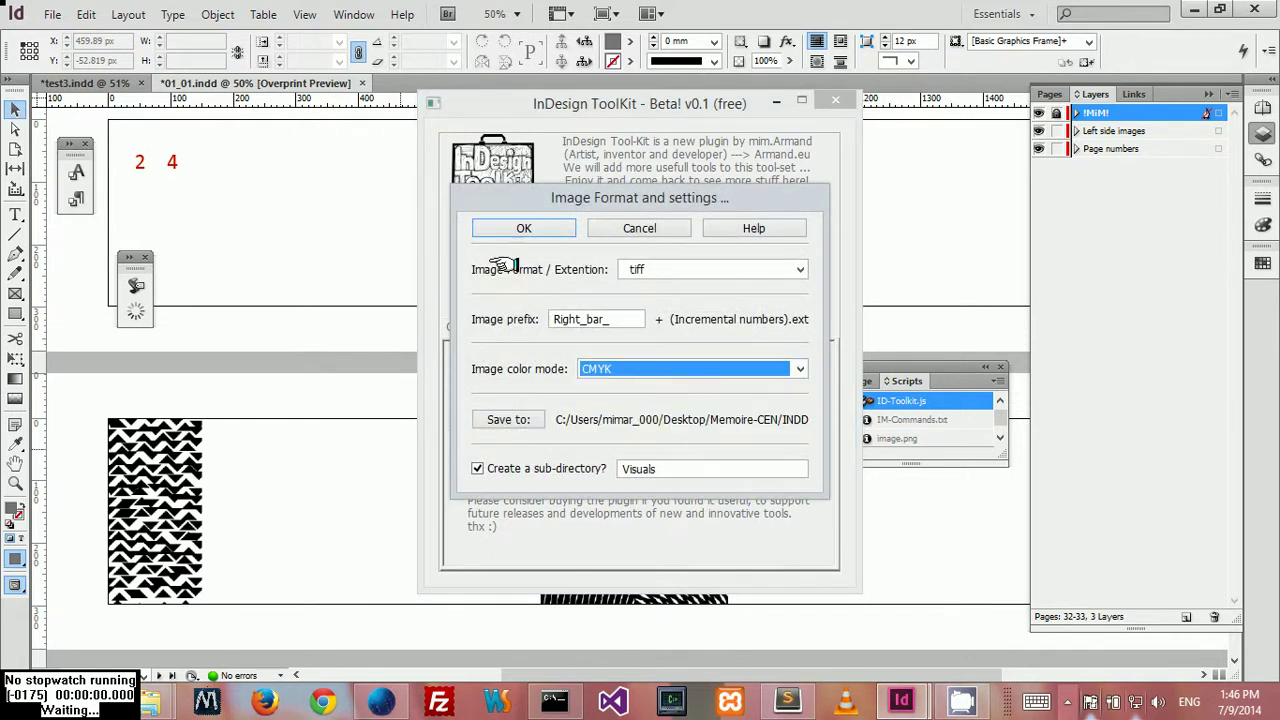
{"action": "double_click", "coordinate": [575, 318]}
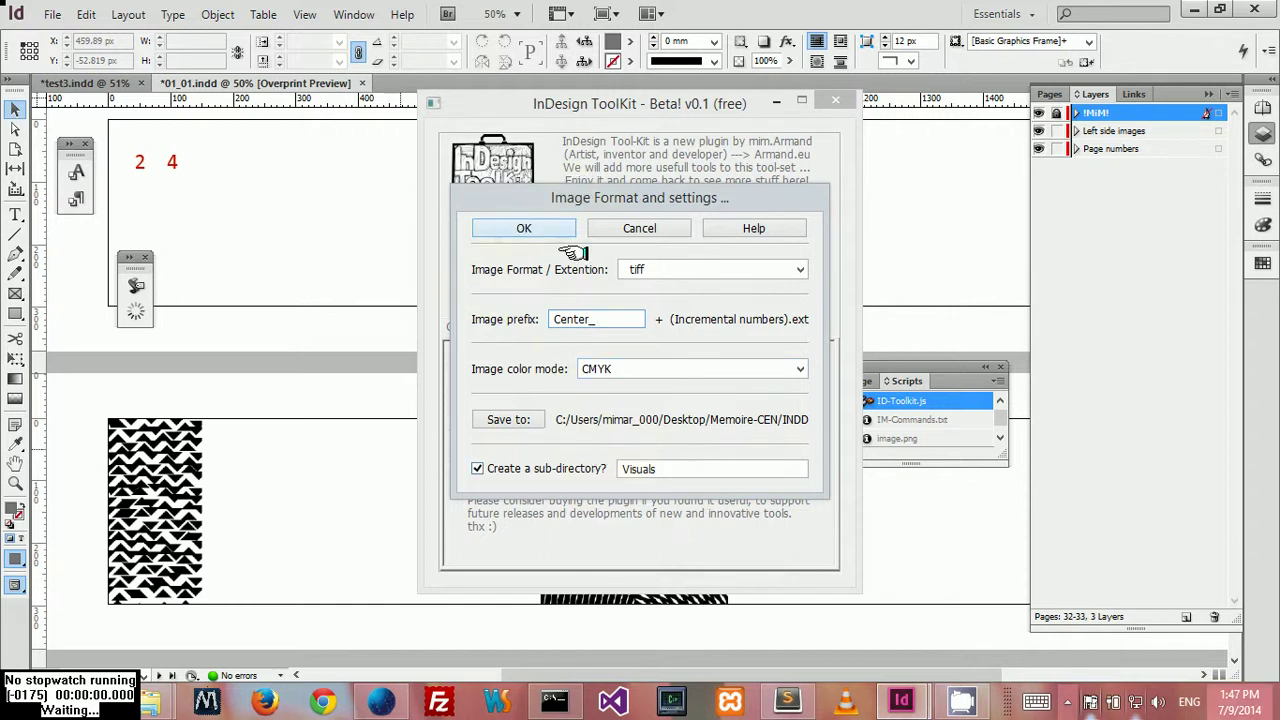
{"action": "key", "text": "Return"}
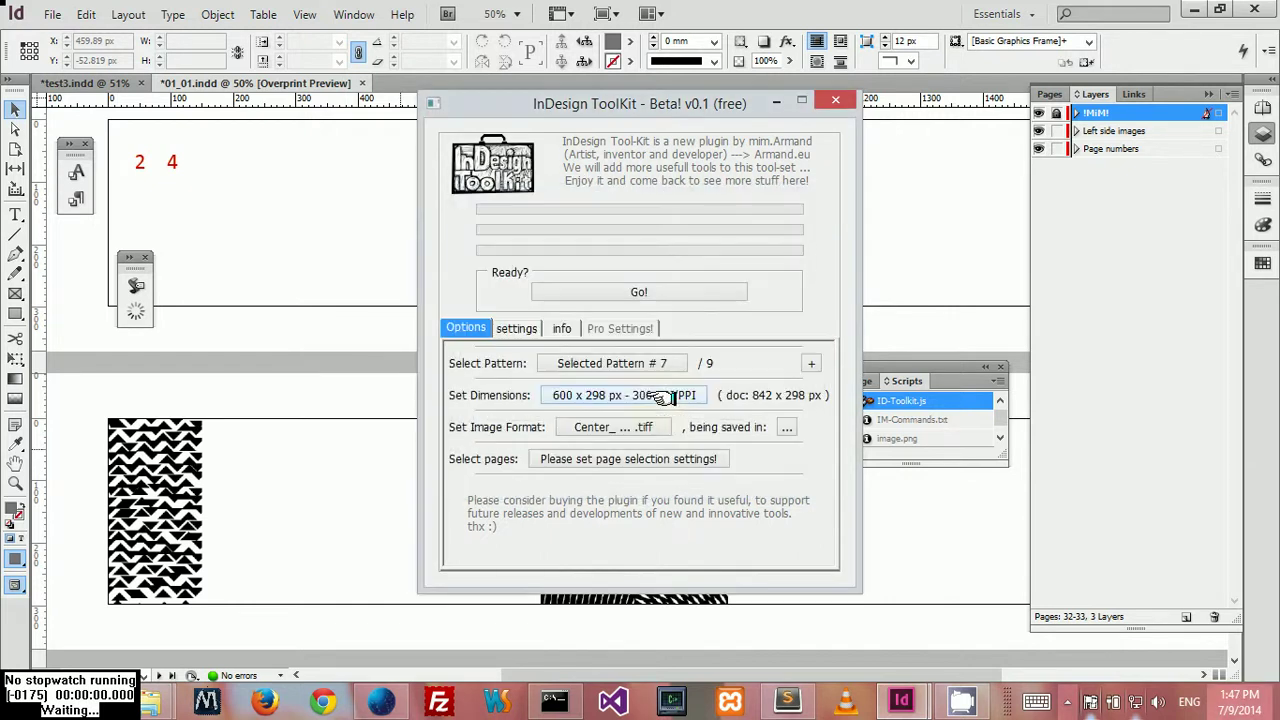
{"action": "left_click", "coordinate": [673, 292]}
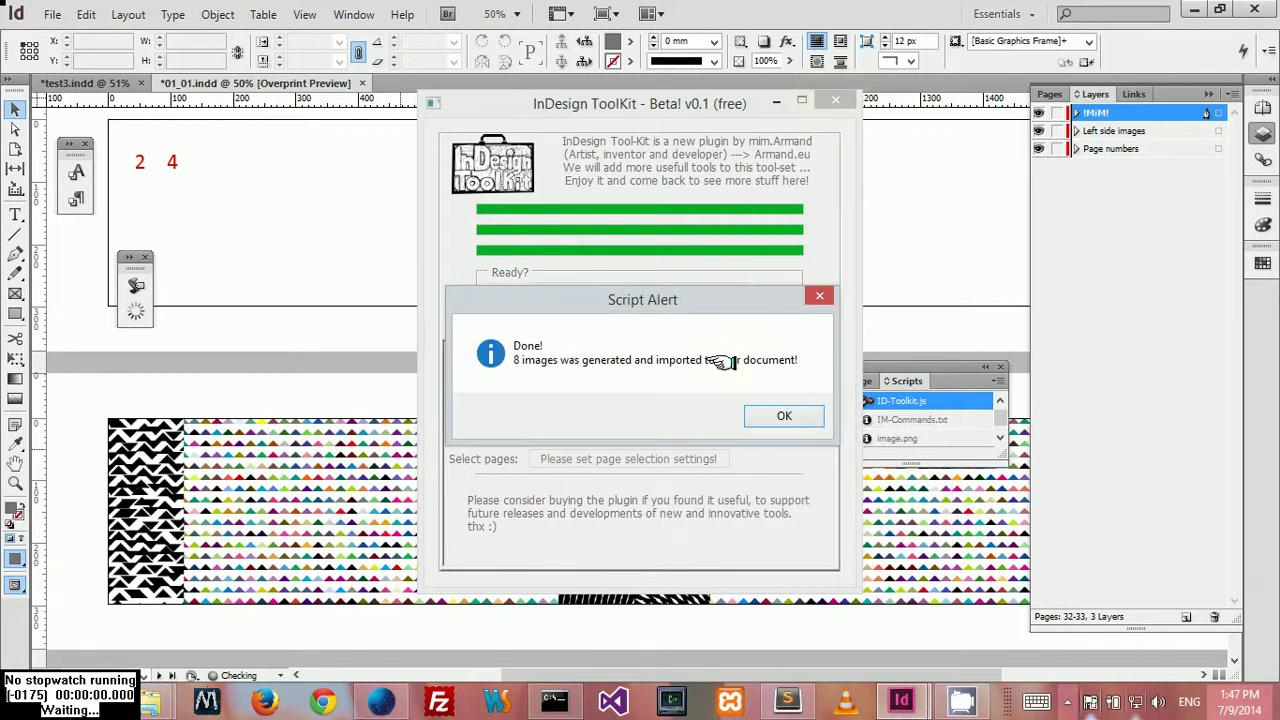
{"action": "key", "text": "Return"}
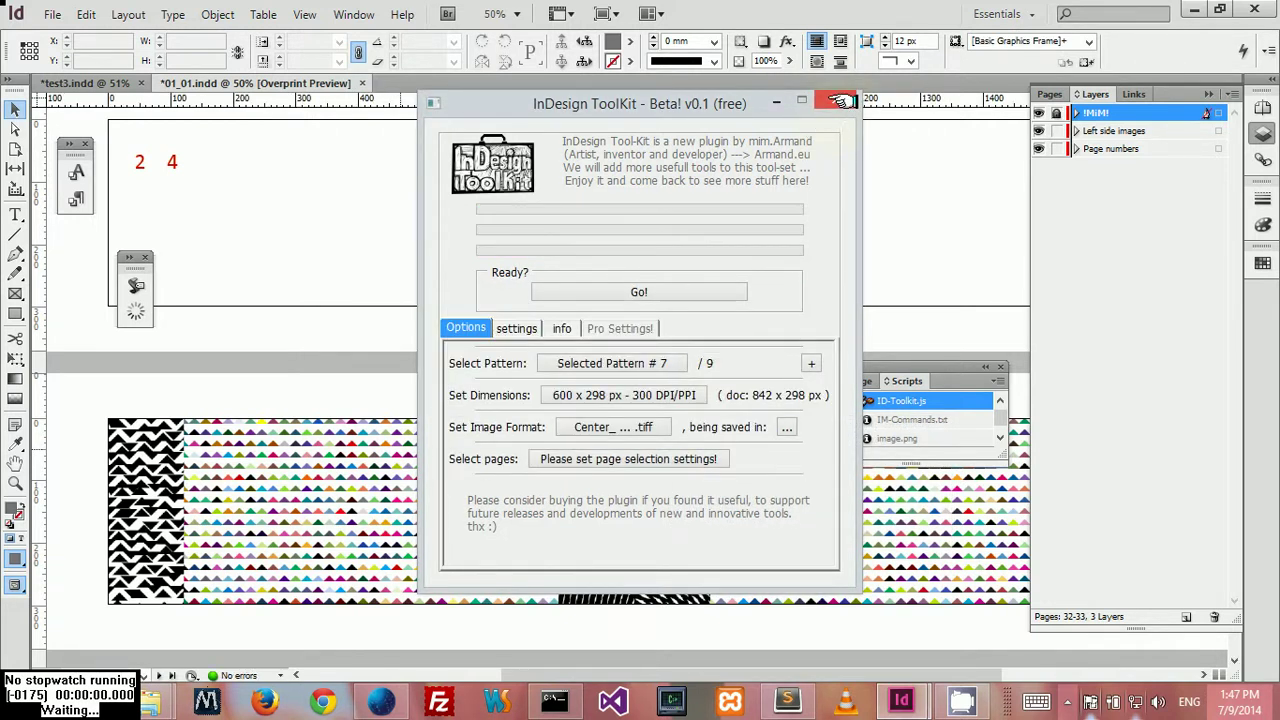
Step: Close the ToolKit, hide the panels, and pan around the spreads to inspect the new triangle bands
{"action": "left_click", "coordinate": [841, 101]}
{"action": "key", "text": "Tab"}
{"action": "key", "text": "ctrl+minus"}
{"action": "key", "text": "ctrl+minus"}
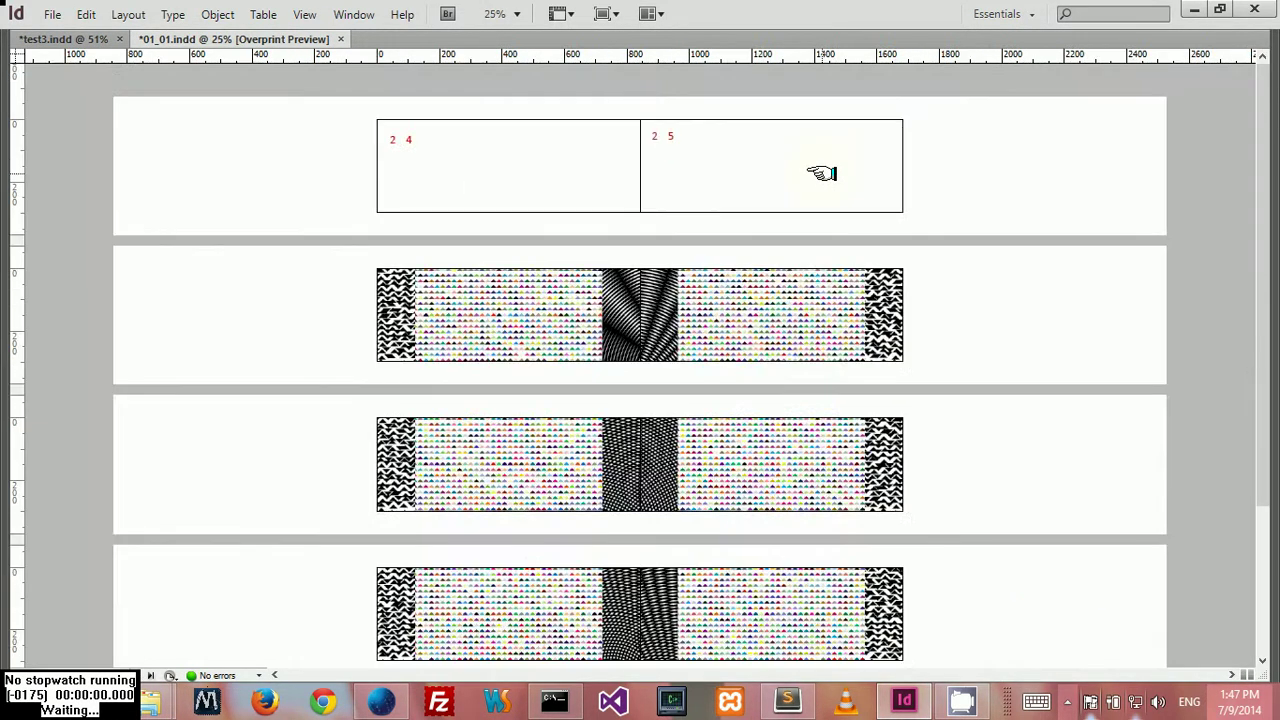
{"action": "key", "text": "ctrl+equal"}
{"action": "key", "text": "ctrl+equal"}
{"action": "key", "text": "ctrl+equal"}
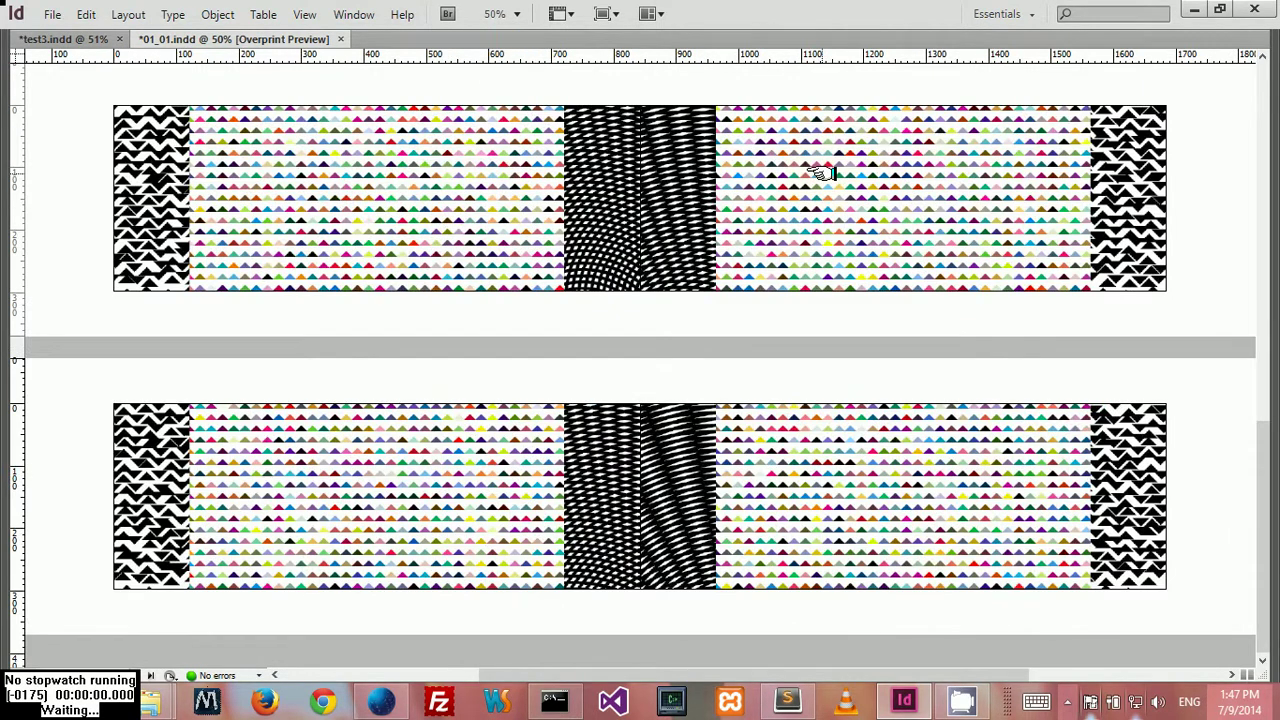
{"action": "scroll", "coordinate": [820, 173], "scroll_direction": "left", "scroll_amount": 5}
{"action": "scroll", "coordinate": [820, 173], "scroll_direction": "up", "scroll_amount": 2}
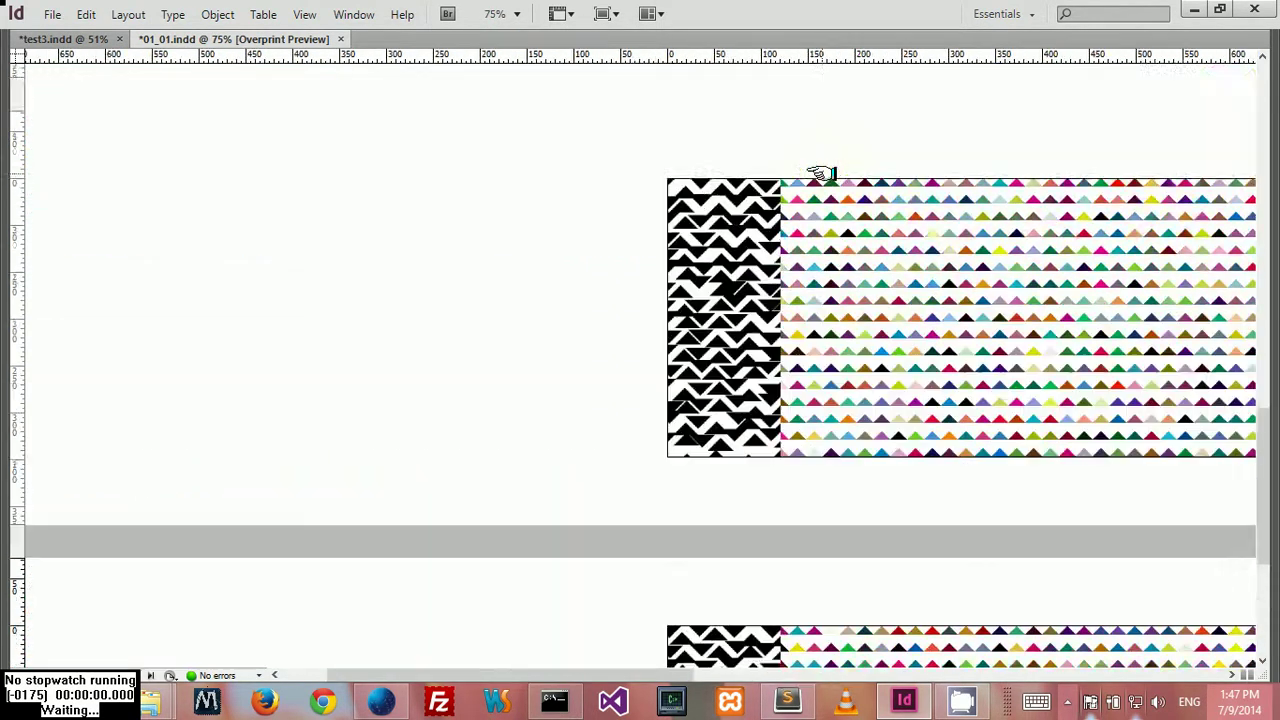
{"action": "scroll", "coordinate": [820, 173], "scroll_direction": "down", "scroll_amount": 3}
{"action": "scroll", "coordinate": [820, 173], "scroll_direction": "right", "scroll_amount": 2}
{"action": "scroll", "coordinate": [820, 173], "scroll_direction": "up", "scroll_amount": 2}
{"action": "scroll", "coordinate": [820, 173], "scroll_direction": "down", "scroll_amount": 3}
{"action": "scroll", "coordinate": [820, 173], "scroll_direction": "right", "scroll_amount": 5}
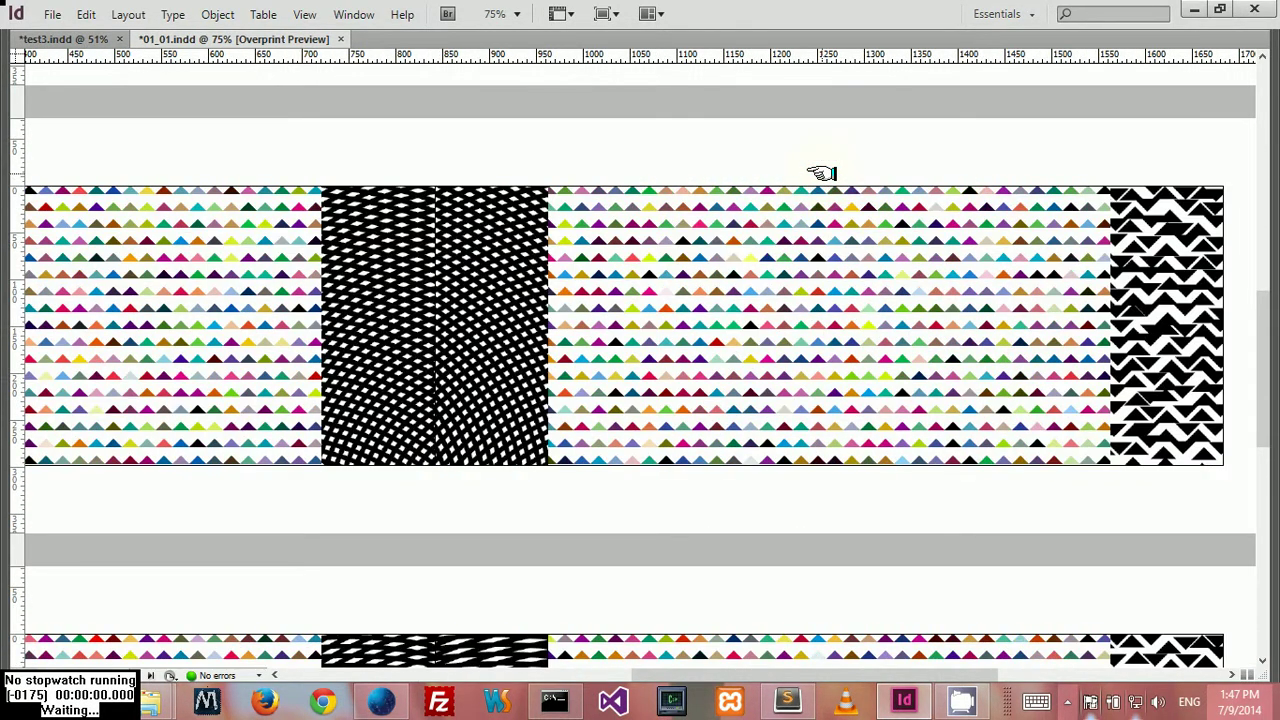
Step: Zoom between 75%, 100% and 125% on the colourful triangle band, then restore the panels
{"action": "key", "text": "ctrl+equal"}
{"action": "key", "text": "ctrl+minus"}
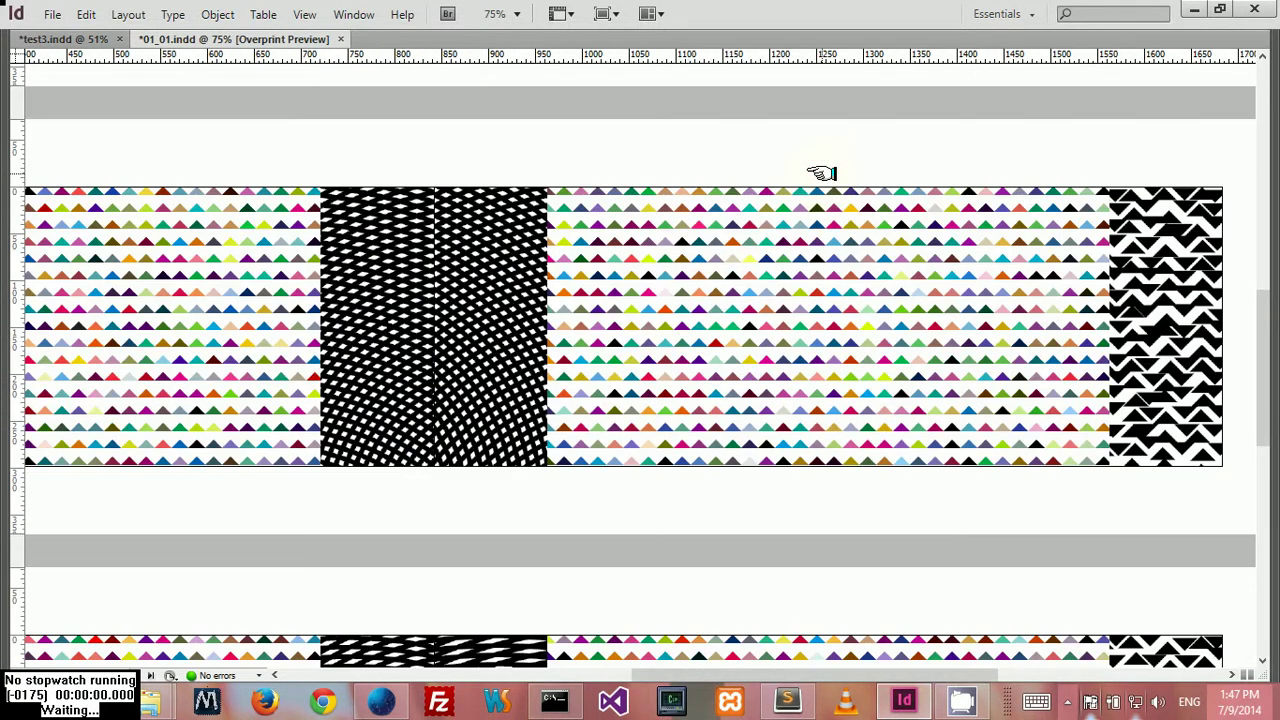
{"action": "scroll", "coordinate": [820, 173], "scroll_direction": "left", "scroll_amount": 5}
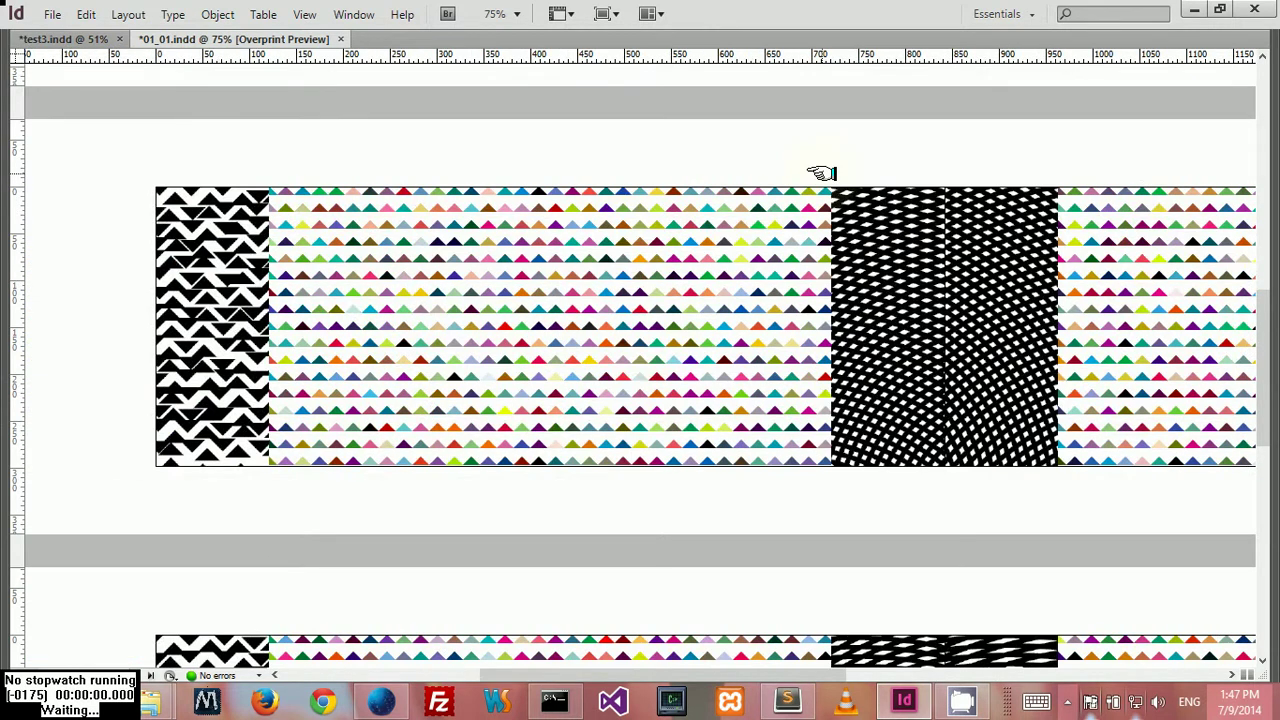
{"action": "key", "text": "ctrl+equal"}
{"action": "scroll", "coordinate": [820, 173], "scroll_direction": "left", "scroll_amount": 2}
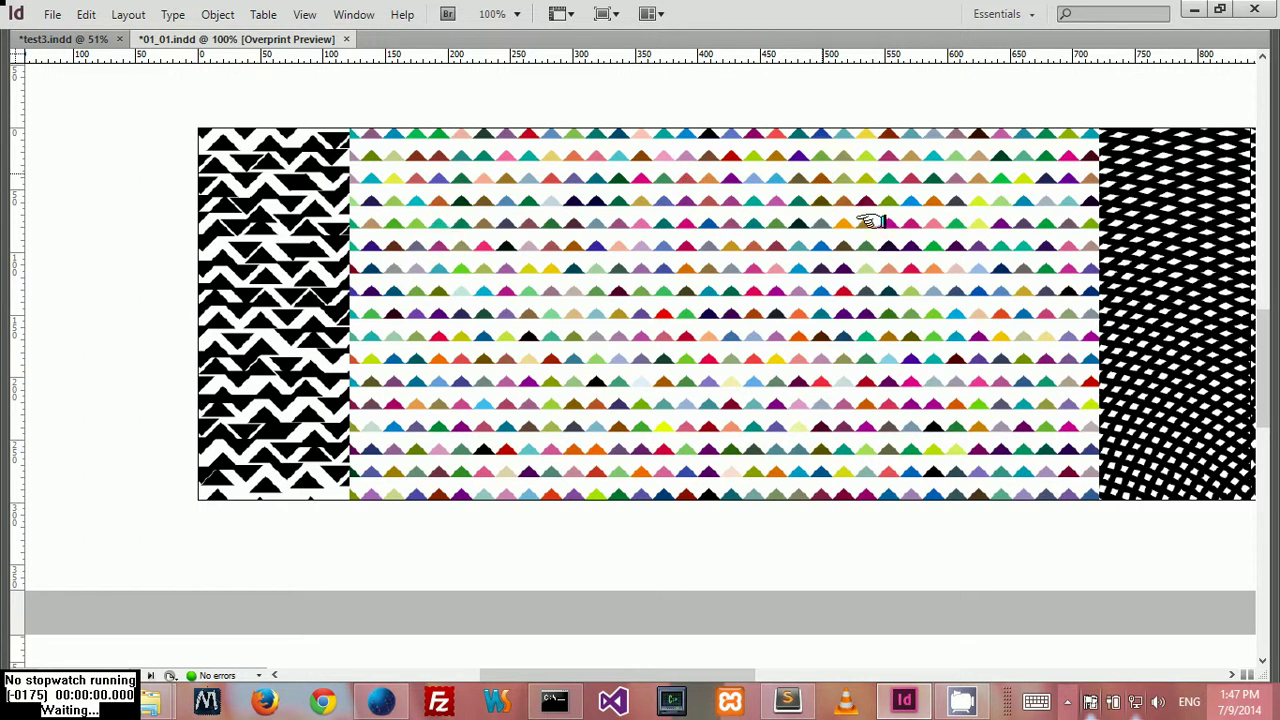
{"action": "key", "text": "ctrl+equal"}
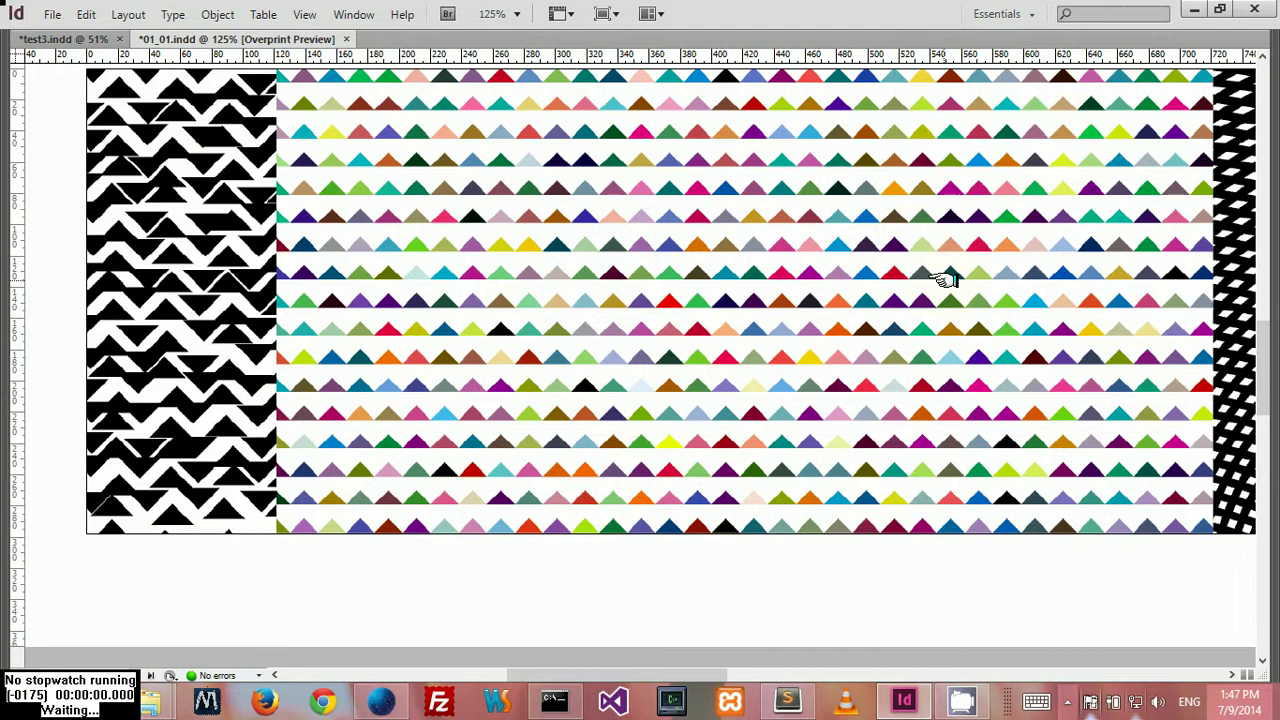
{"action": "key", "text": "Tab"}
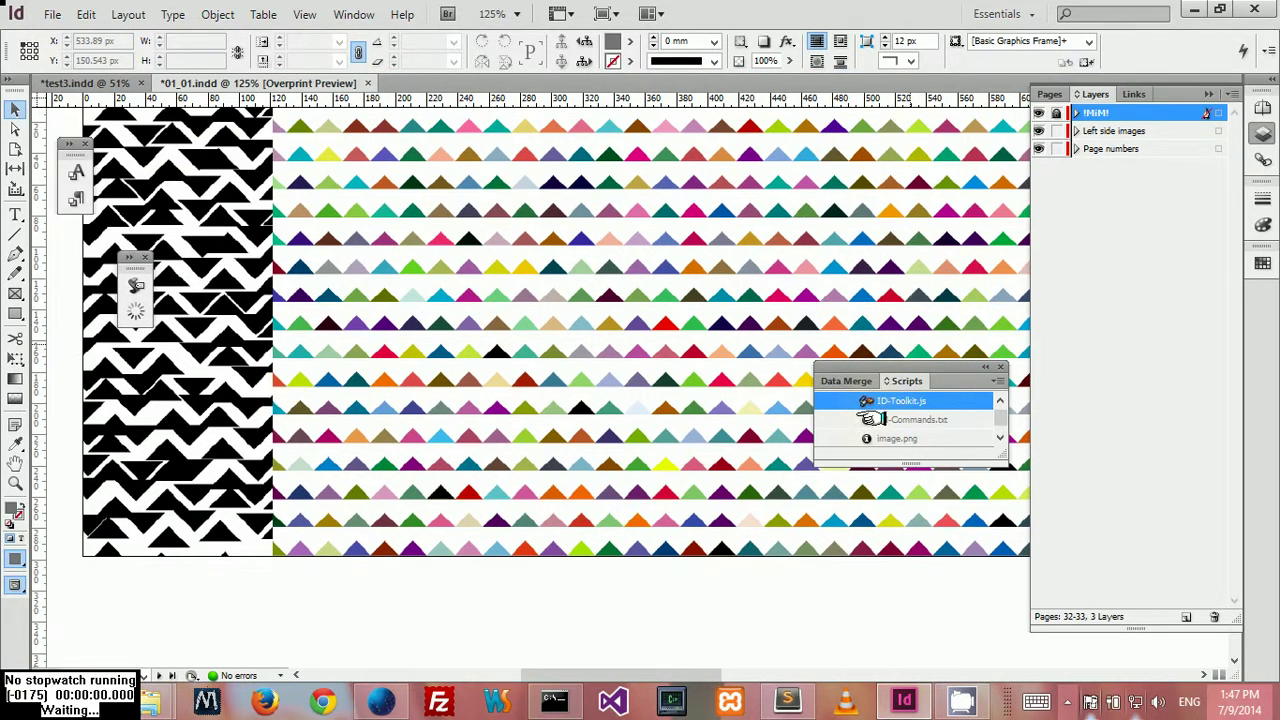
{"action": "key", "text": "ctrl+minus"}
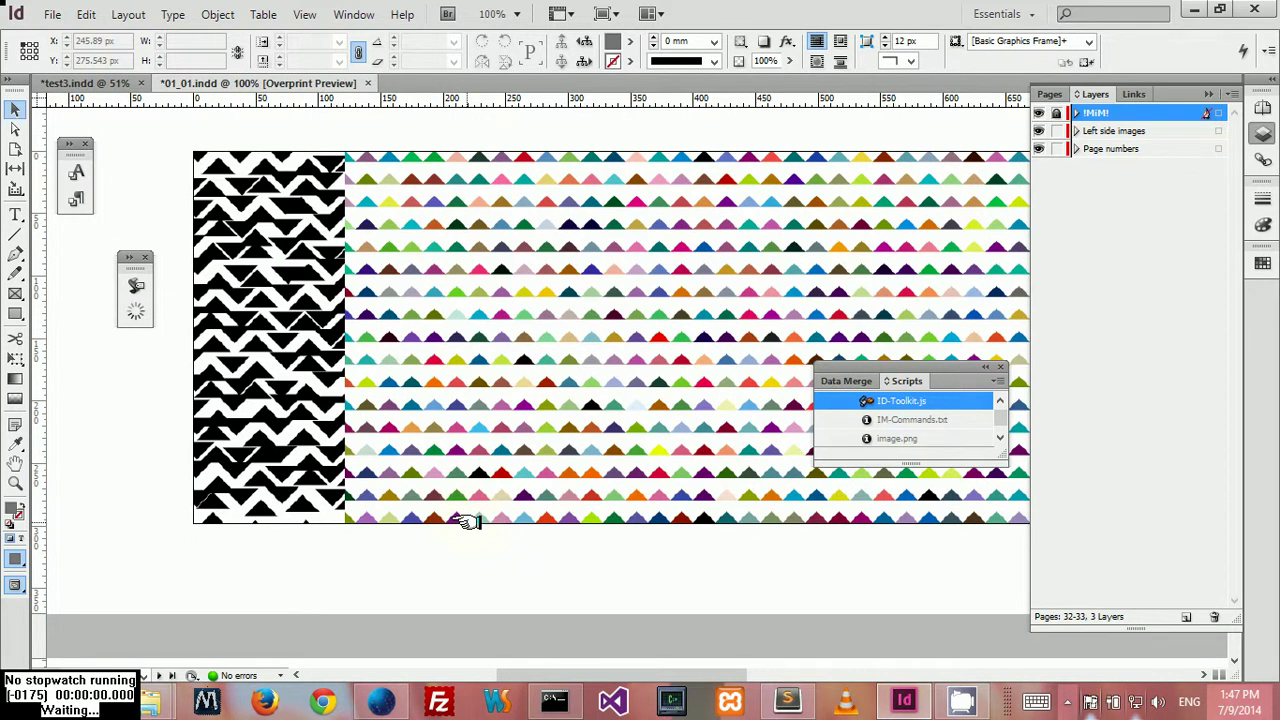
{"action": "scroll", "coordinate": [467, 521], "scroll_direction": "right", "scroll_amount": 3}
{"action": "key", "text": "ctrl+minus"}
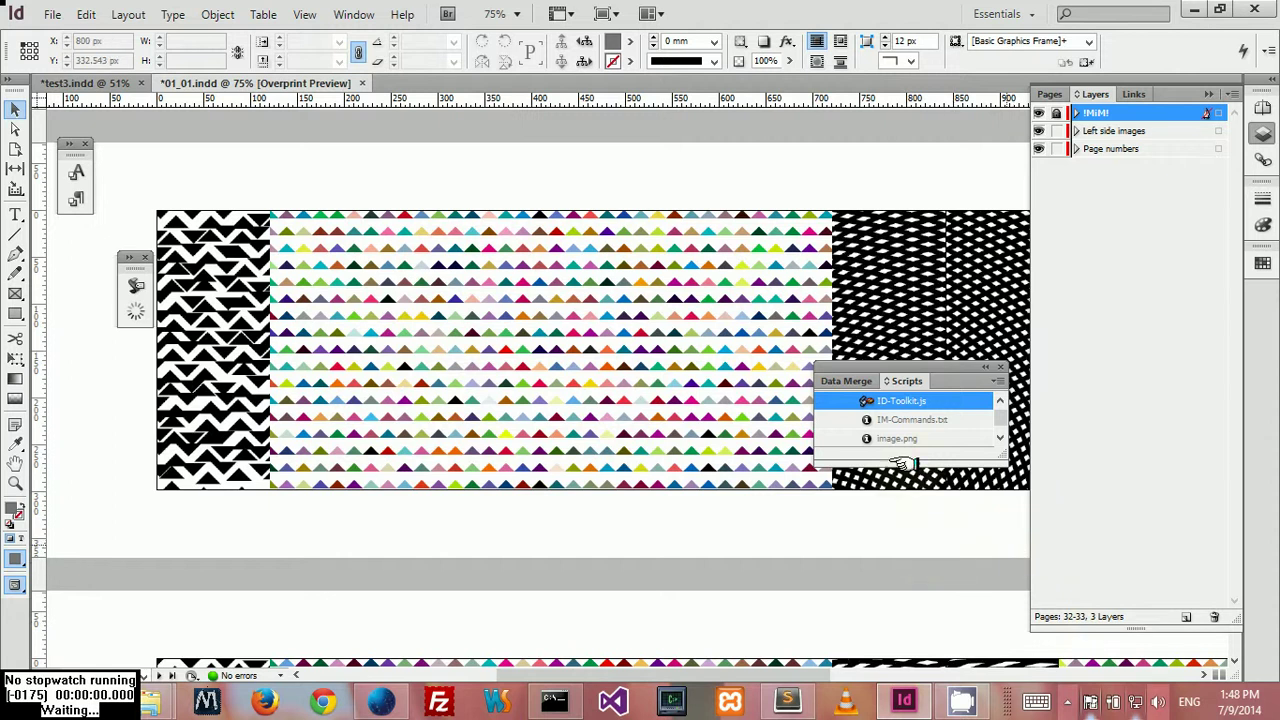
Step: Relaunch the ToolKit, look through its info and settings pages back to Options, then switch to File Explorer
{"action": "double_click", "coordinate": [897, 404]}
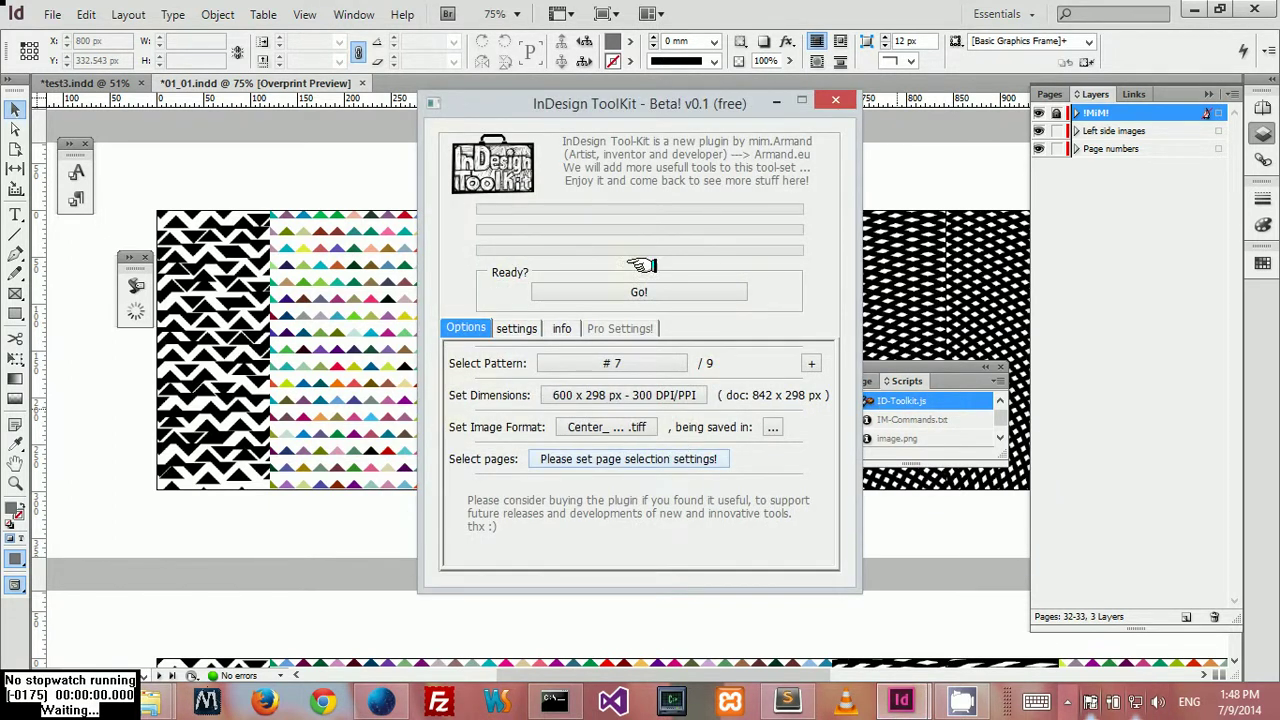
{"action": "left_click", "coordinate": [560, 330]}
{"action": "left_click", "coordinate": [515, 329]}
{"action": "left_click", "coordinate": [466, 328]}
{"action": "left_click", "coordinate": [516, 328]}
{"action": "left_click", "coordinate": [562, 328]}
{"action": "left_click", "coordinate": [466, 328]}
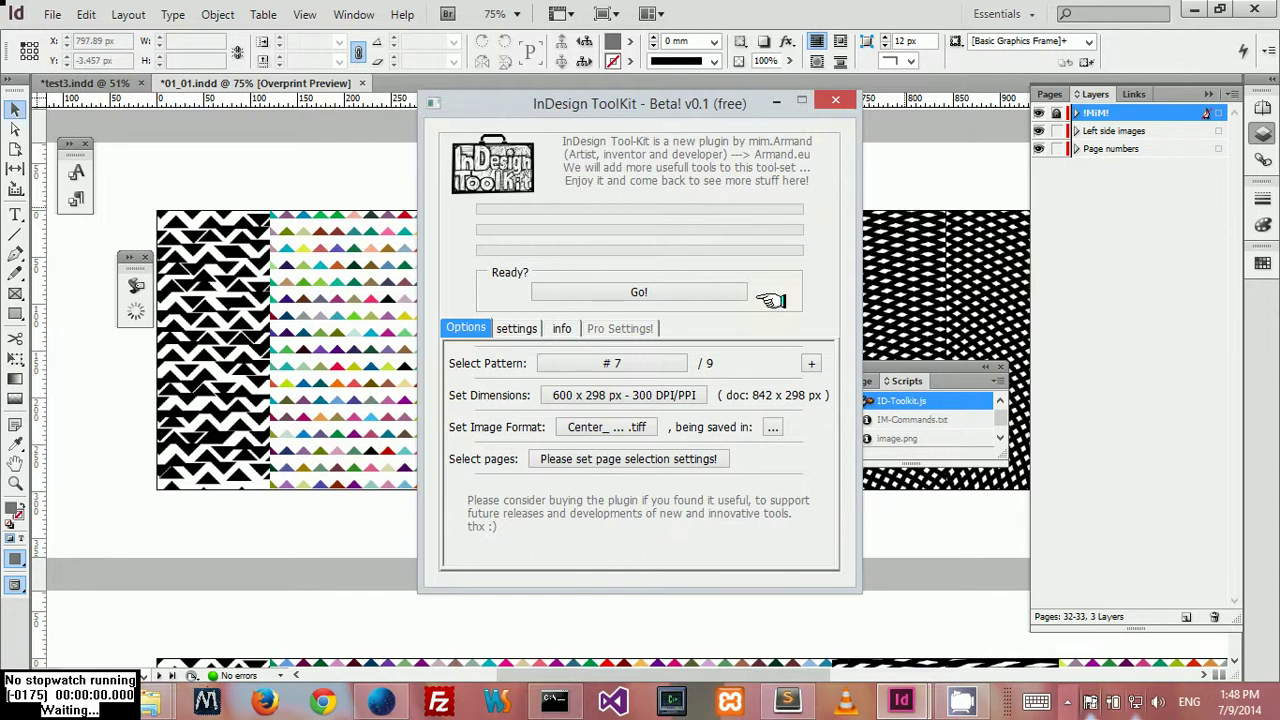
{"action": "key", "text": "alt+Tab"}
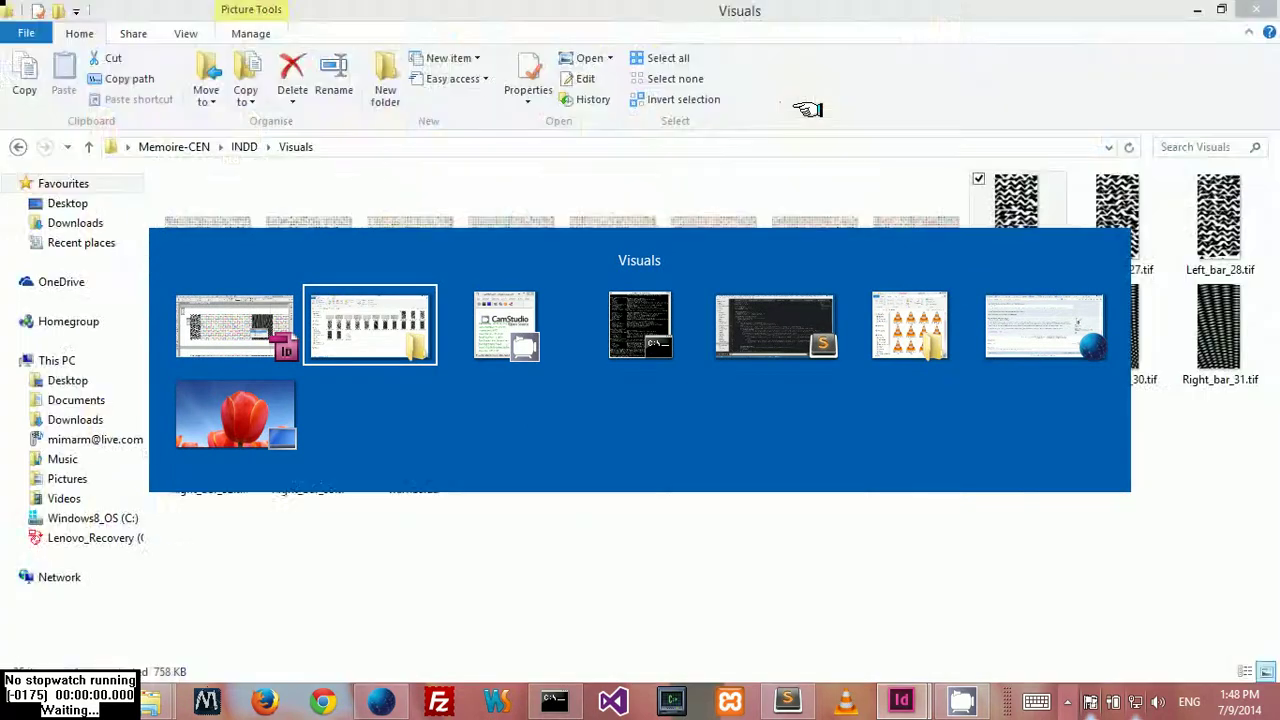